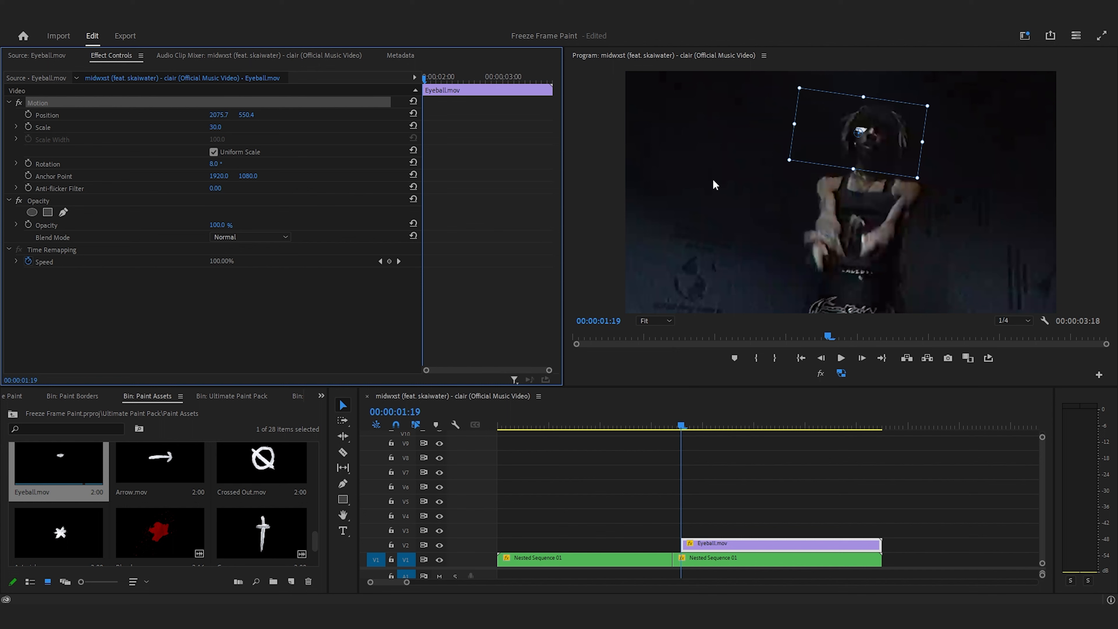
# Preview the painted eyeball over the freeze frame and duplicate the Eyeball.mov clip onto track V3.
pyautogui.click(714, 460)
pyautogui.moveTo(651, 422); pyautogui.dragTo(629, 425)
pyautogui.press('space')
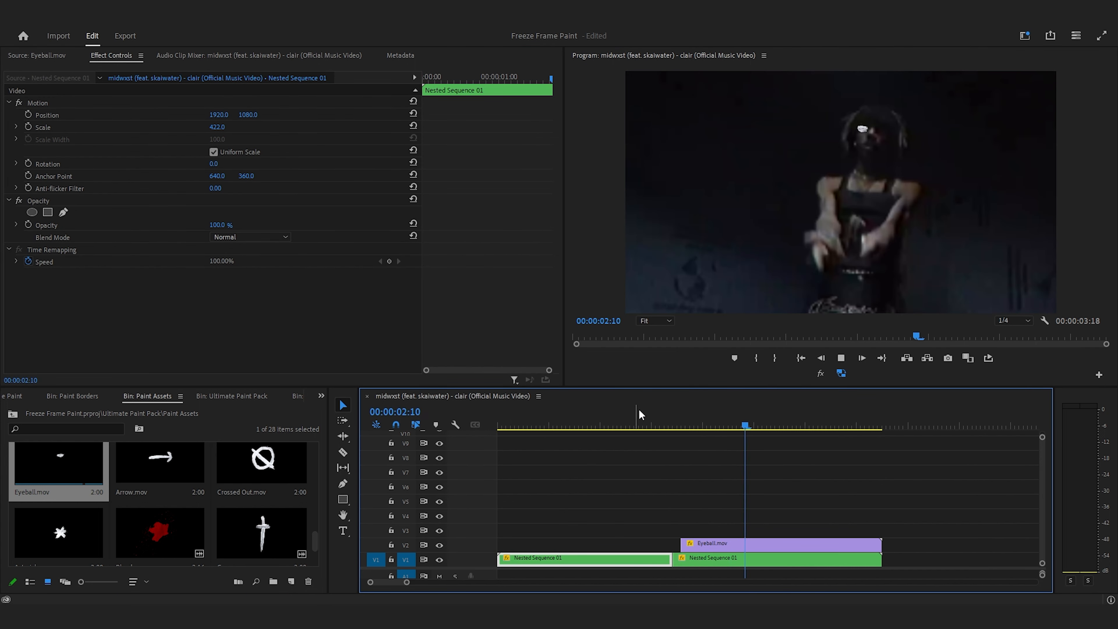
pyautogui.press('space')
pyautogui.click(738, 544)
pyautogui.moveTo(738, 545); pyautogui.dragTo(738, 533)
# Shift the upper Eyeball.mov clip to start at 00:00:01:21, position it over the other eye at 2260.1, 558.0, and preview it.
pyautogui.click(683, 424)
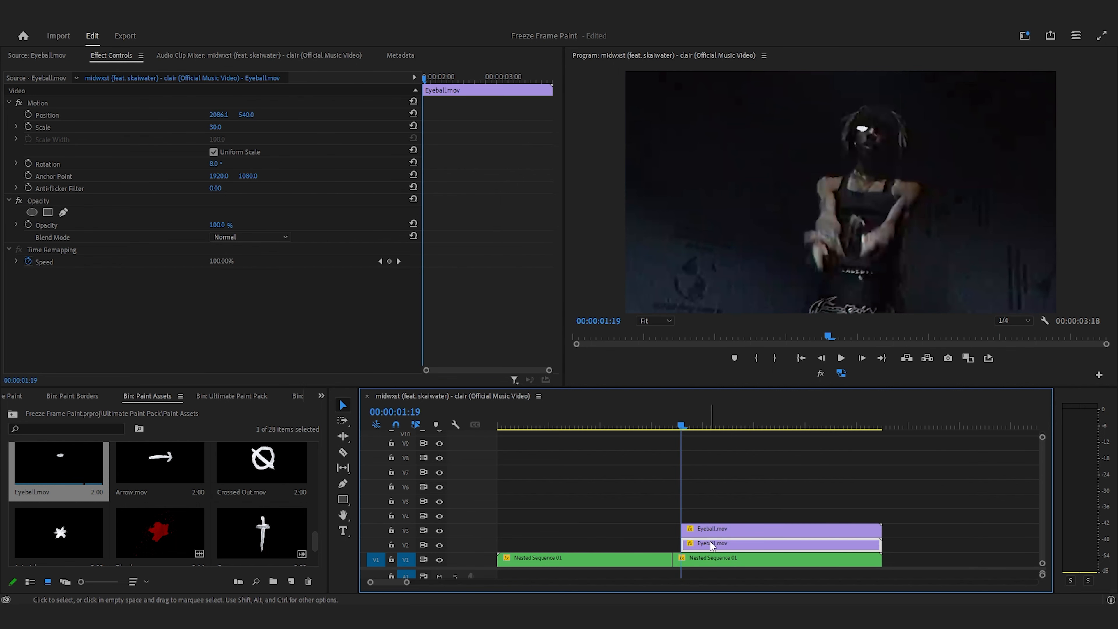
pyautogui.press('Right')
pyautogui.press('Right')
pyautogui.moveTo(700, 533); pyautogui.dragTo(709, 533)
pyautogui.moveTo(220, 114)
pyautogui.mouseDown()
pyautogui.moveTo(254, 116)
pyautogui.moveTo(218, 115)
pyautogui.moveTo(240, 118)
pyautogui.mouseUp()
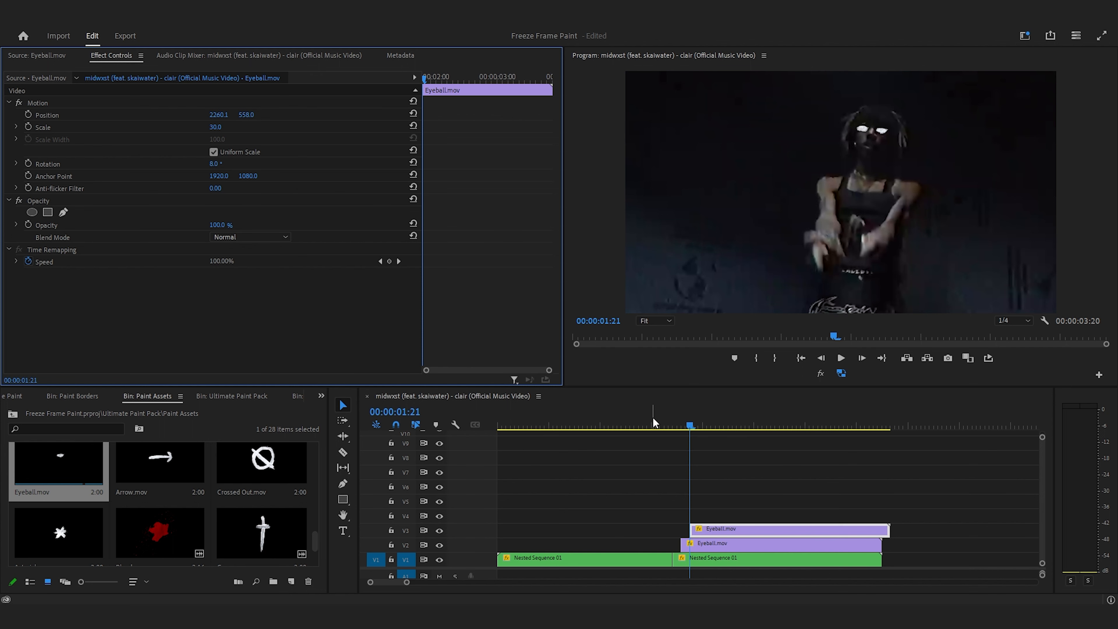
pyautogui.click(641, 424)
pyautogui.press('space')
pyautogui.press('space')
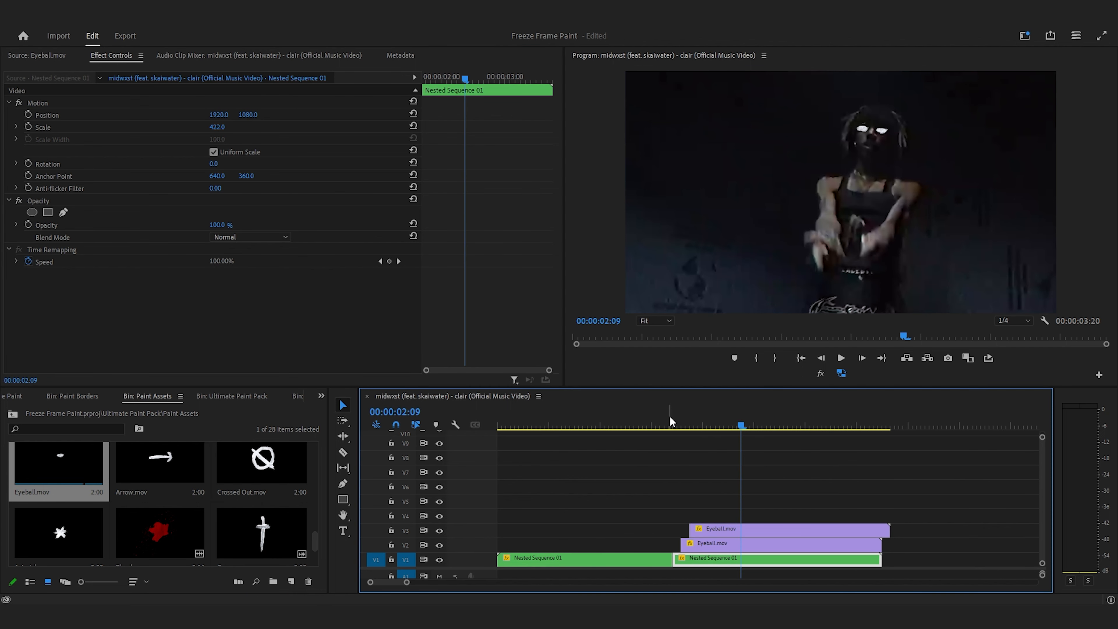
# Add Fangs.mov from the Paint Assets bin to track V4, starting at 00:00:01:23.
pyautogui.click(694, 424)
pyautogui.press('Left')
pyautogui.press('Right')
pyautogui.press('Right')
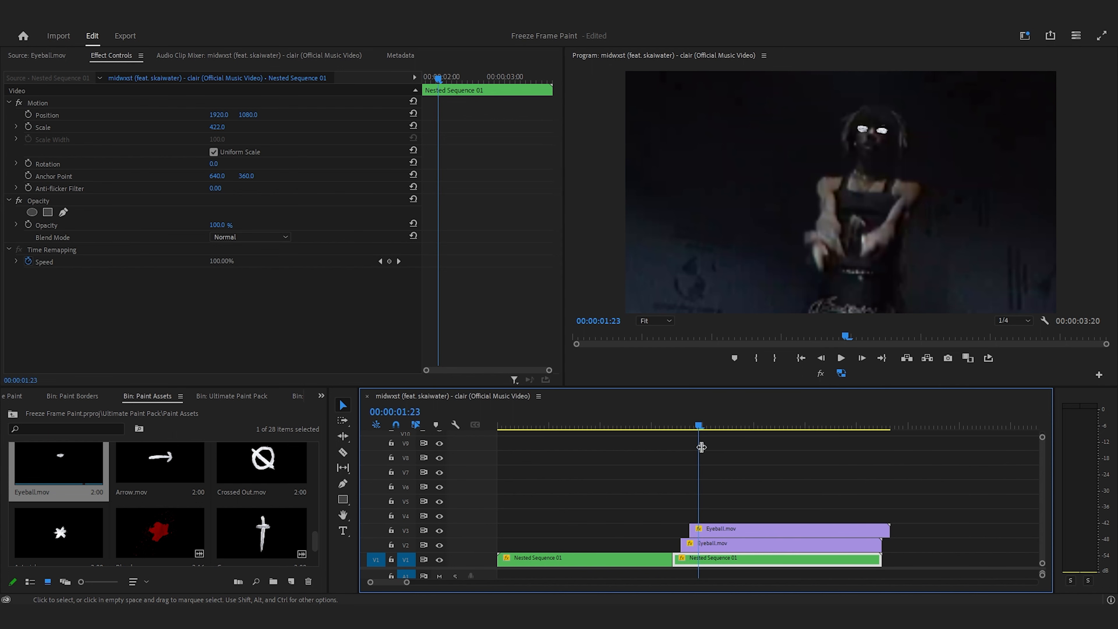
pyautogui.scroll(-2, 304, 504)
pyautogui.scroll(4, 303, 504)
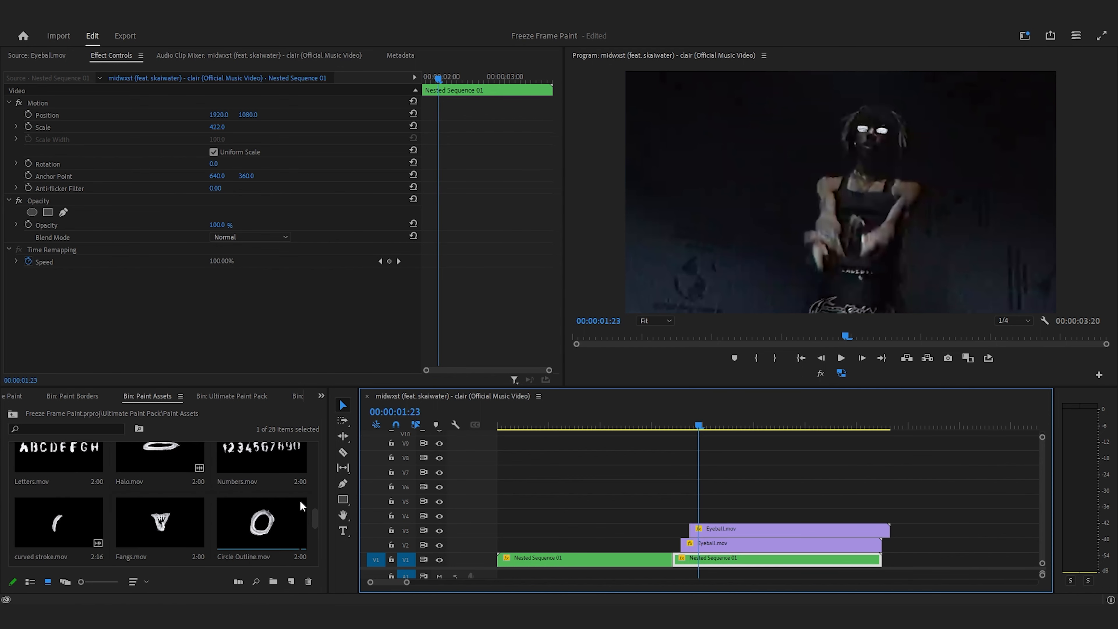
pyautogui.doubleClick(205, 521)
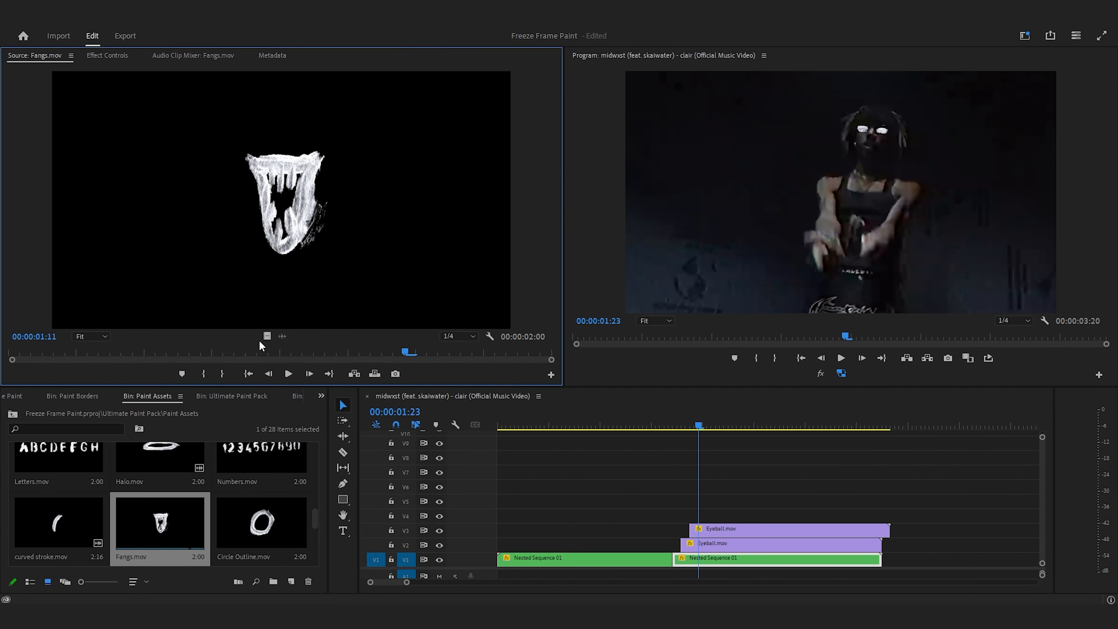
pyautogui.moveTo(267, 335); pyautogui.dragTo(719, 514)
pyautogui.press('Left')
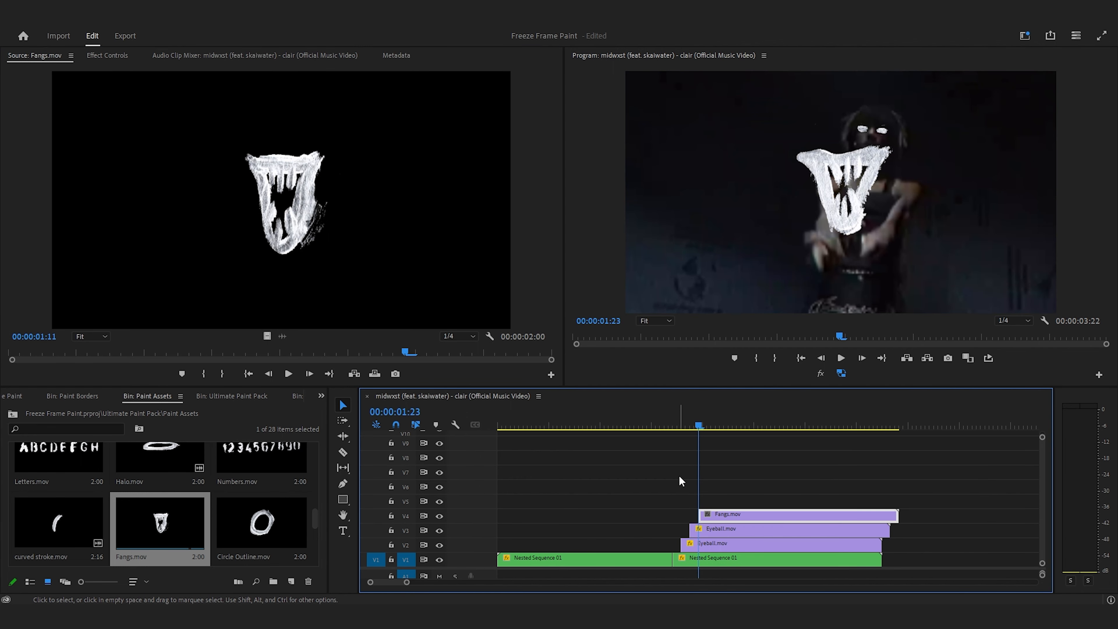
# Scale Fangs.mov down with uniform scale off, fit it over the subject's mouth, and play back the sequence.
pyautogui.click(106, 56)
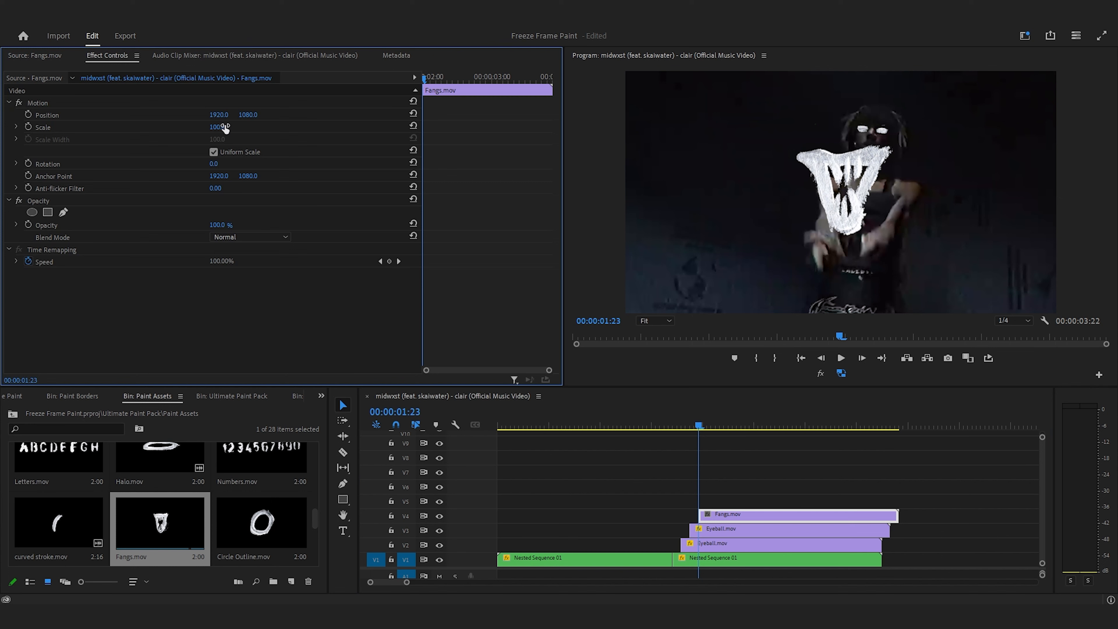
pyautogui.moveTo(215, 127); pyautogui.dragTo(216, 123)
pyautogui.click(100, 104)
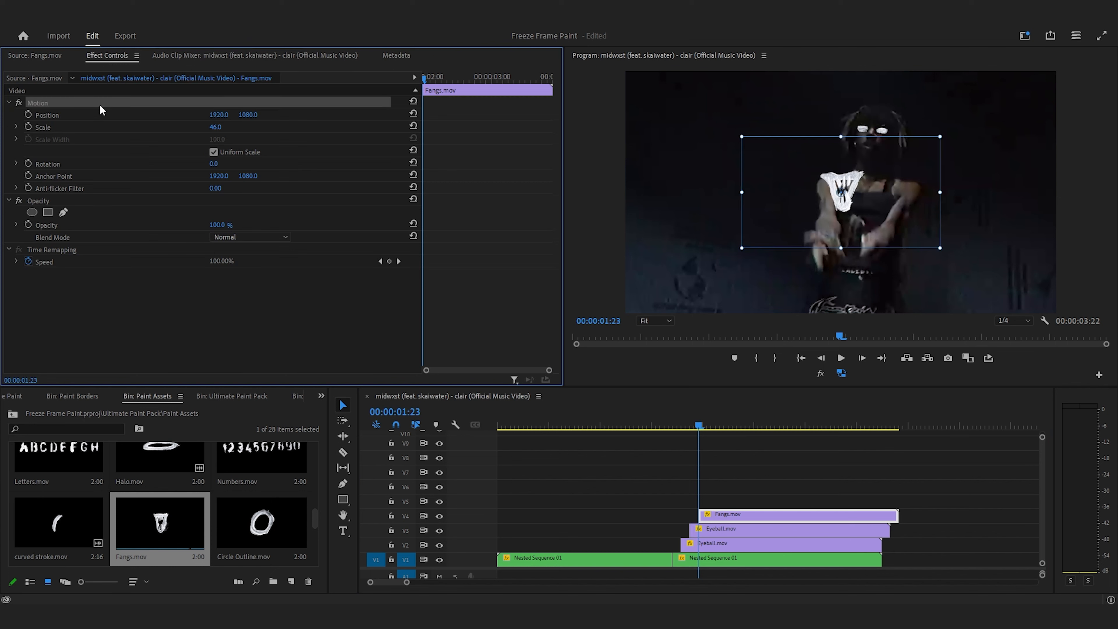
pyautogui.moveTo(880, 204); pyautogui.dragTo(880, 176)
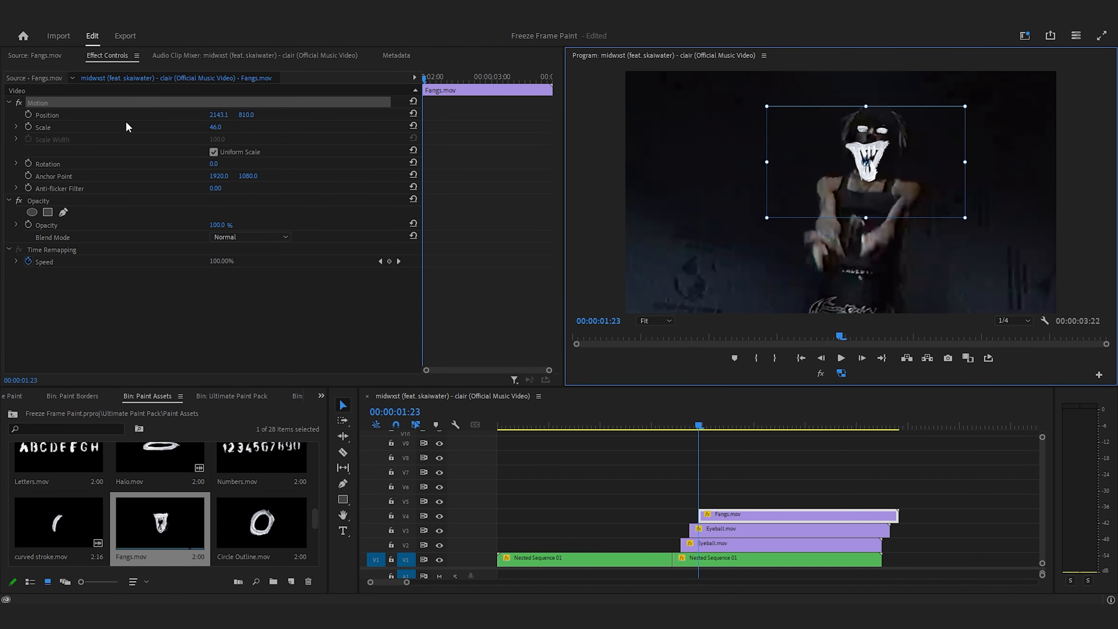
pyautogui.moveTo(229, 128); pyautogui.dragTo(224, 154)
pyautogui.click(214, 152)
pyautogui.moveTo(222, 127)
pyautogui.mouseDown()
pyautogui.moveTo(233, 127)
pyautogui.moveTo(219, 128)
pyautogui.moveTo(222, 139)
pyautogui.moveTo(189, 139)
pyautogui.moveTo(202, 115)
pyautogui.moveTo(240, 115)
pyautogui.mouseUp()
pyautogui.click(675, 436)
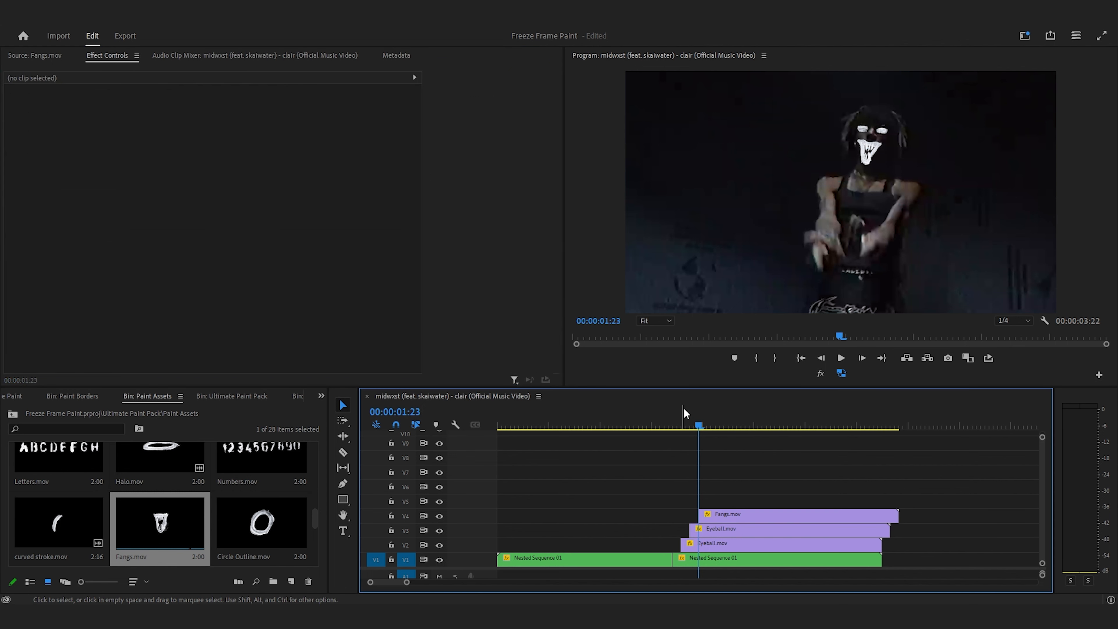
pyautogui.moveTo(682, 408); pyautogui.dragTo(493, 425)
pyautogui.press('space')
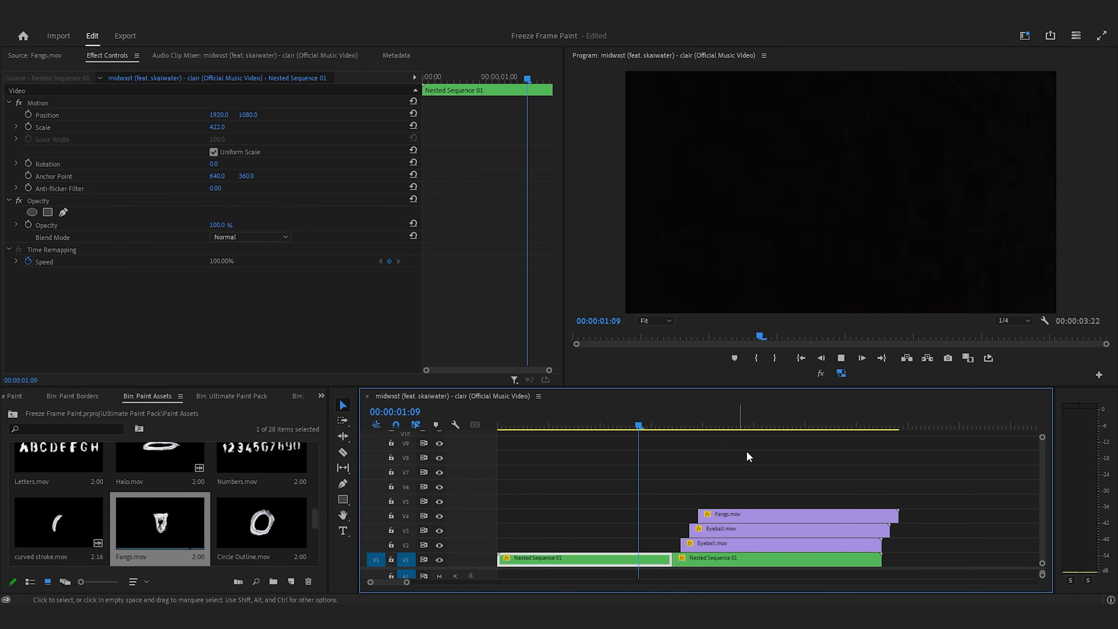
pyautogui.press('space')
# Add wings animation.mov to track V5 at 00:00:02:01 and trim its end to match the Fangs.mov clip.
pyautogui.click(706, 425)
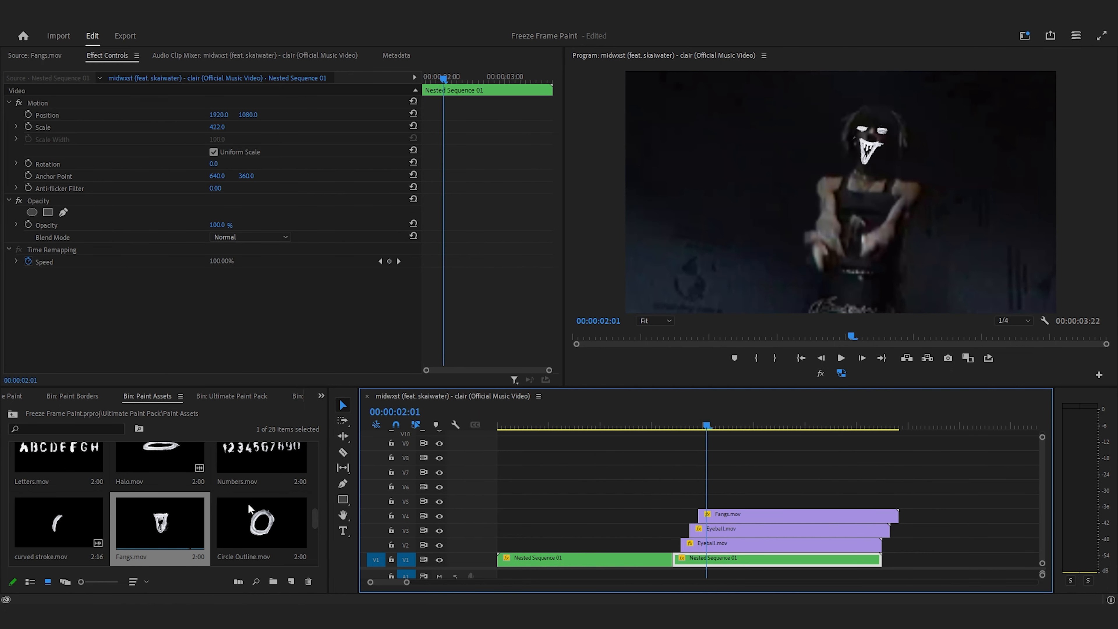
pyautogui.scroll(-3, 232, 529)
pyautogui.scroll(5, 230, 518)
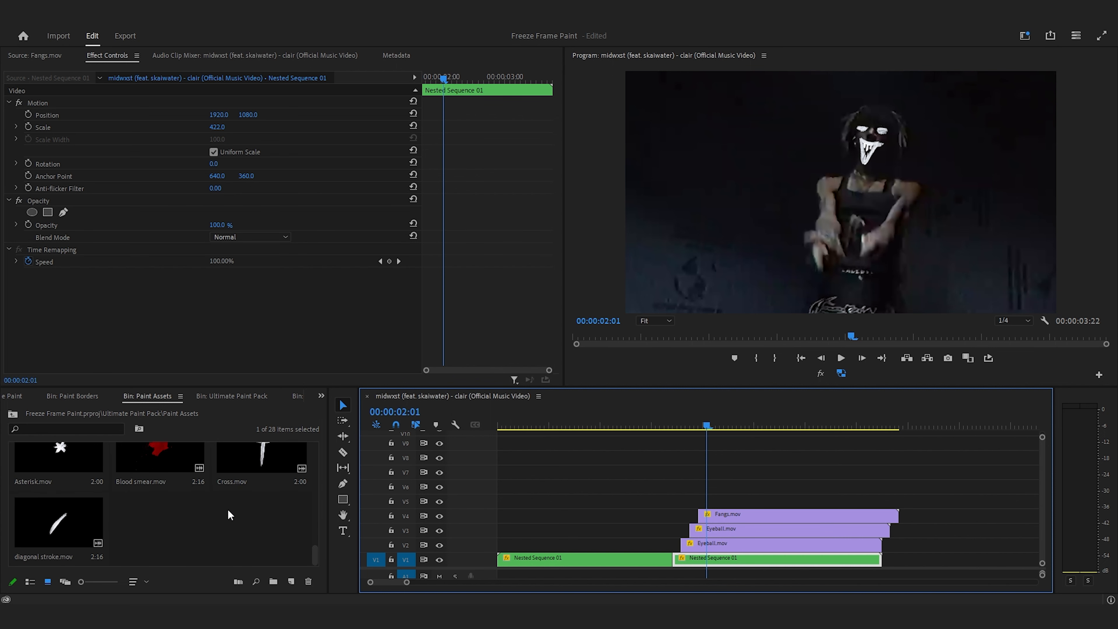
pyautogui.scroll(3, 225, 492)
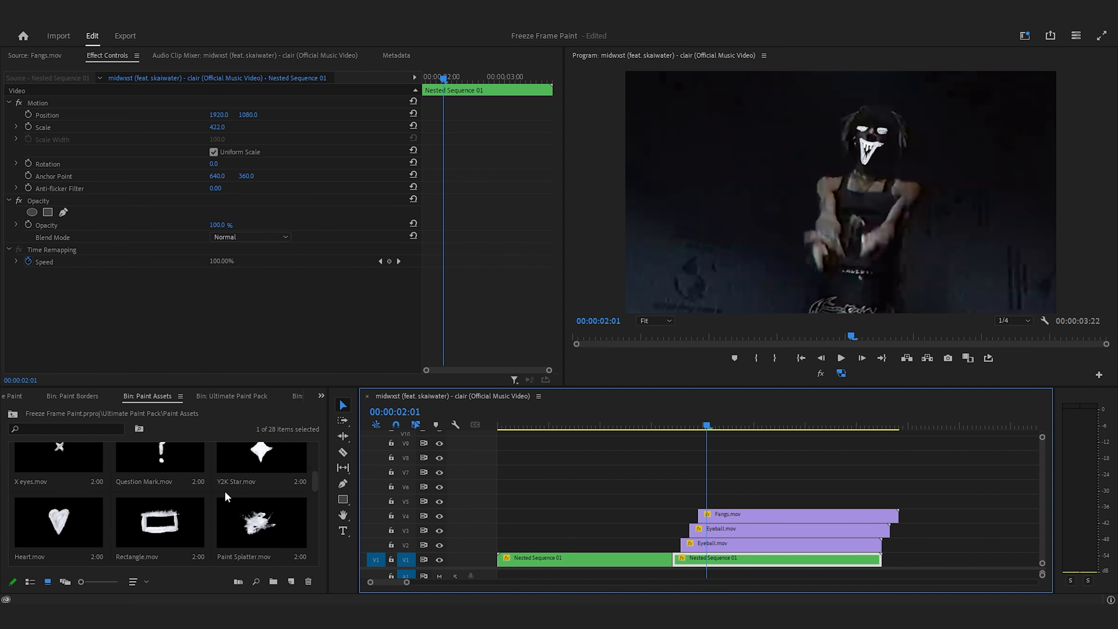
pyautogui.doubleClick(68, 458)
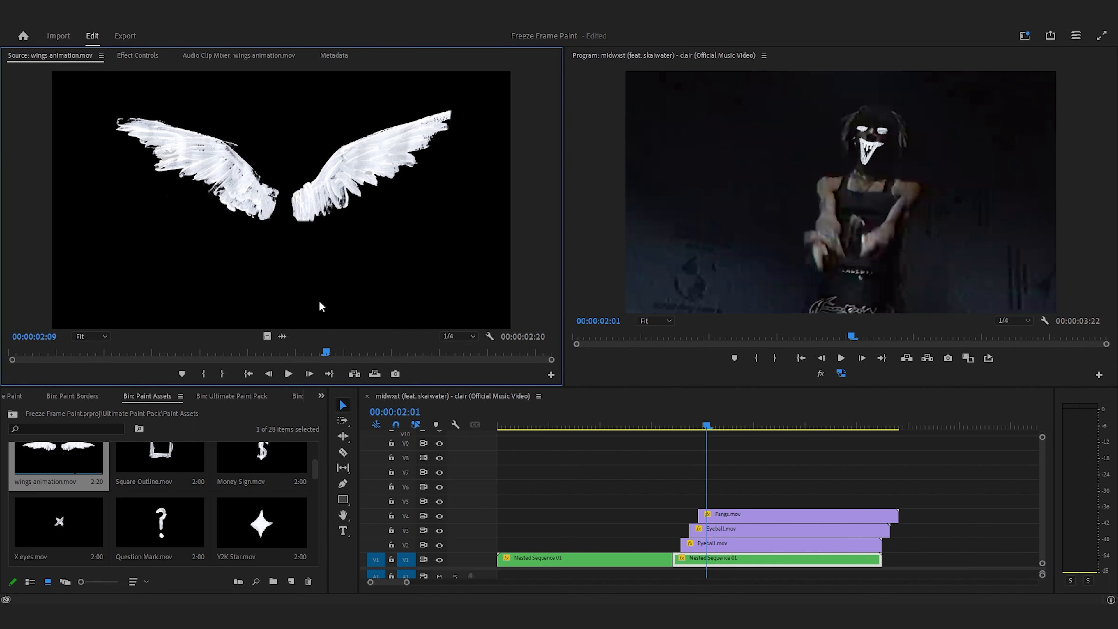
pyautogui.moveTo(268, 334); pyautogui.dragTo(729, 504)
pyautogui.press('Left')
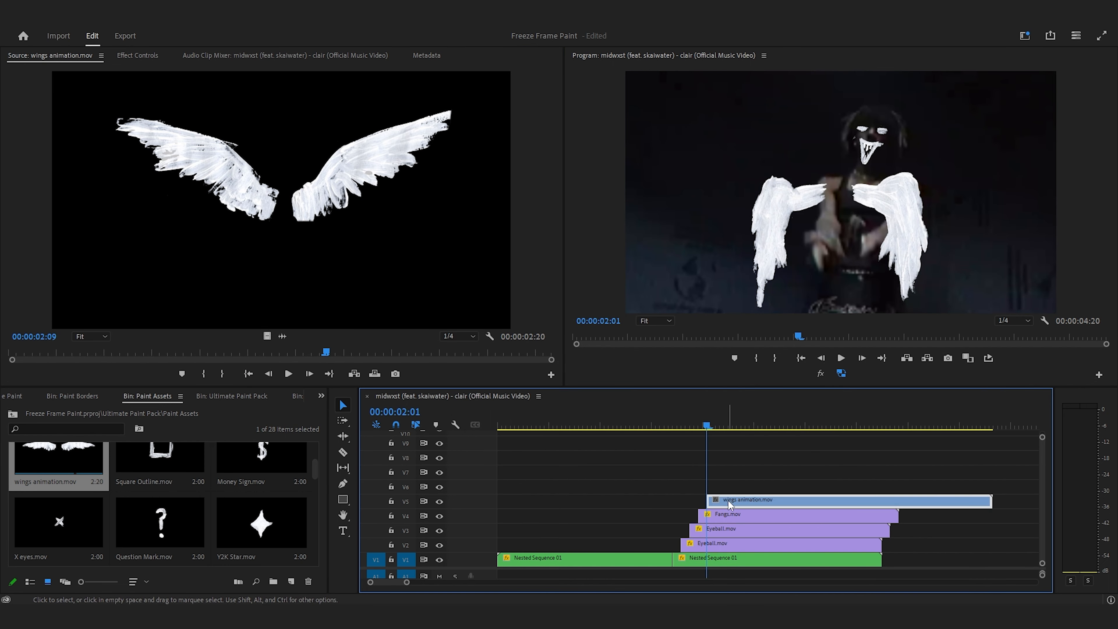
pyautogui.moveTo(988, 496); pyautogui.dragTo(898, 497)
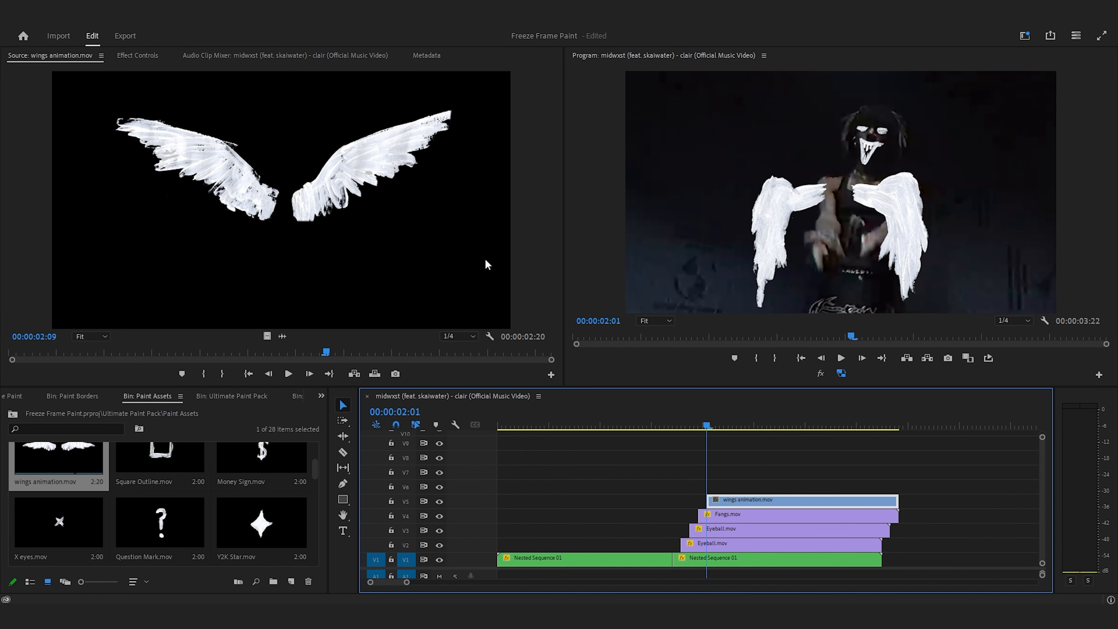
# Turn off uniform scale for the wings, set scale height to 102 and rotation to 9°, and position them at 2110, 1053.
pyautogui.click(136, 56)
pyautogui.moveTo(221, 125)
pyautogui.mouseDown()
pyautogui.moveTo(264, 126)
pyautogui.moveTo(222, 126)
pyautogui.mouseUp()
pyautogui.click(218, 151)
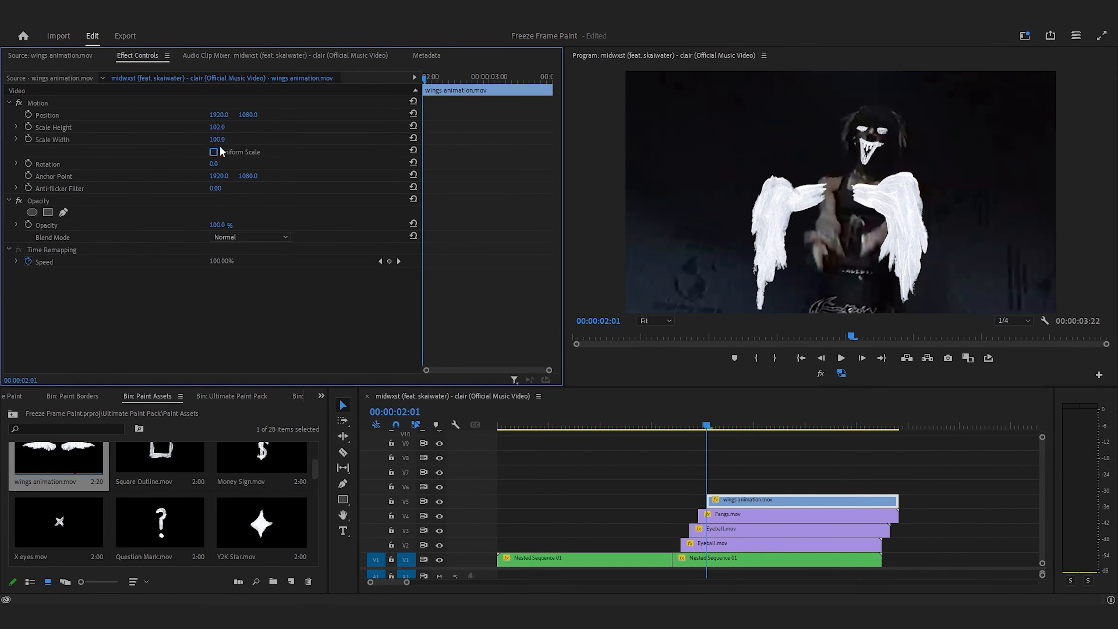
pyautogui.moveTo(215, 164); pyautogui.dragTo(226, 164)
pyautogui.moveTo(218, 115)
pyautogui.mouseDown()
pyautogui.moveTo(272, 115)
pyautogui.moveTo(229, 115)
pyautogui.mouseUp()
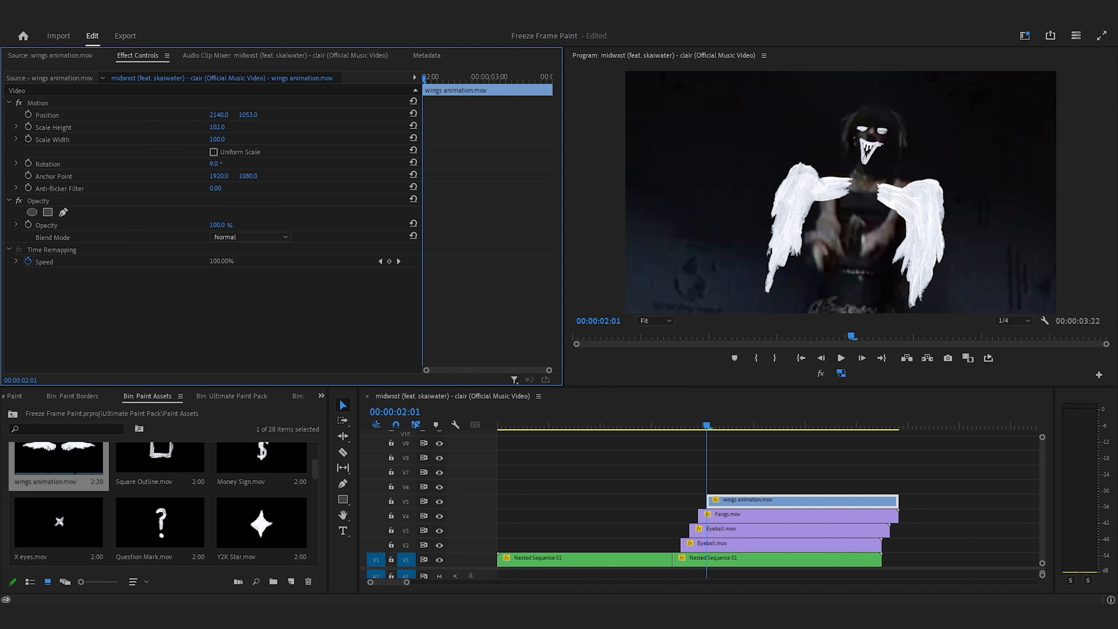
pyautogui.press('space')
pyautogui.press('space')
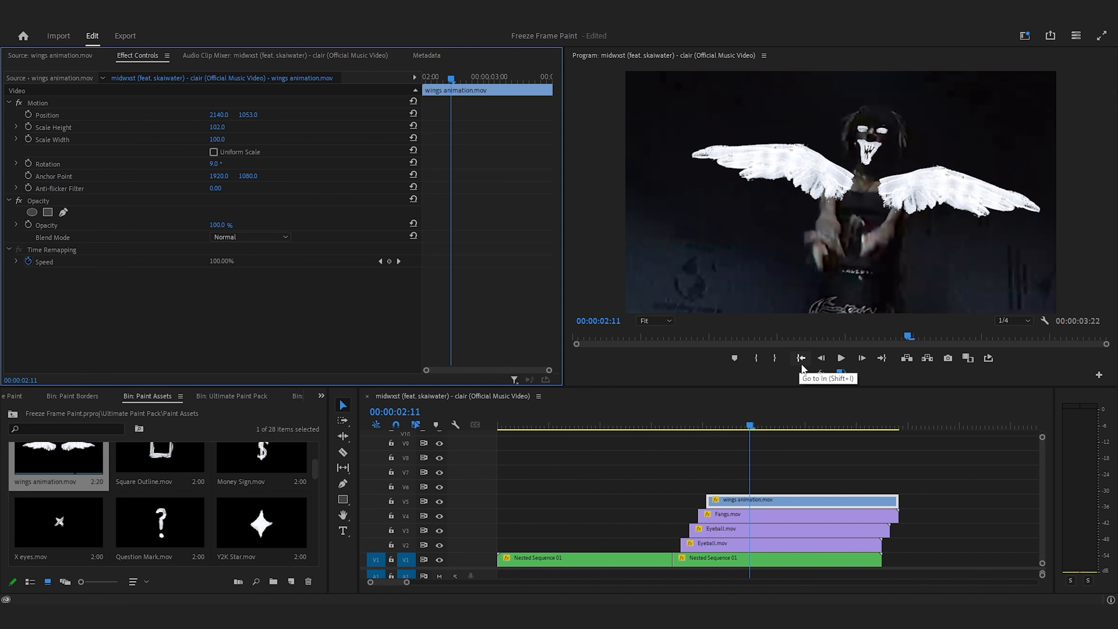
pyautogui.moveTo(216, 115); pyautogui.dragTo(207, 115)
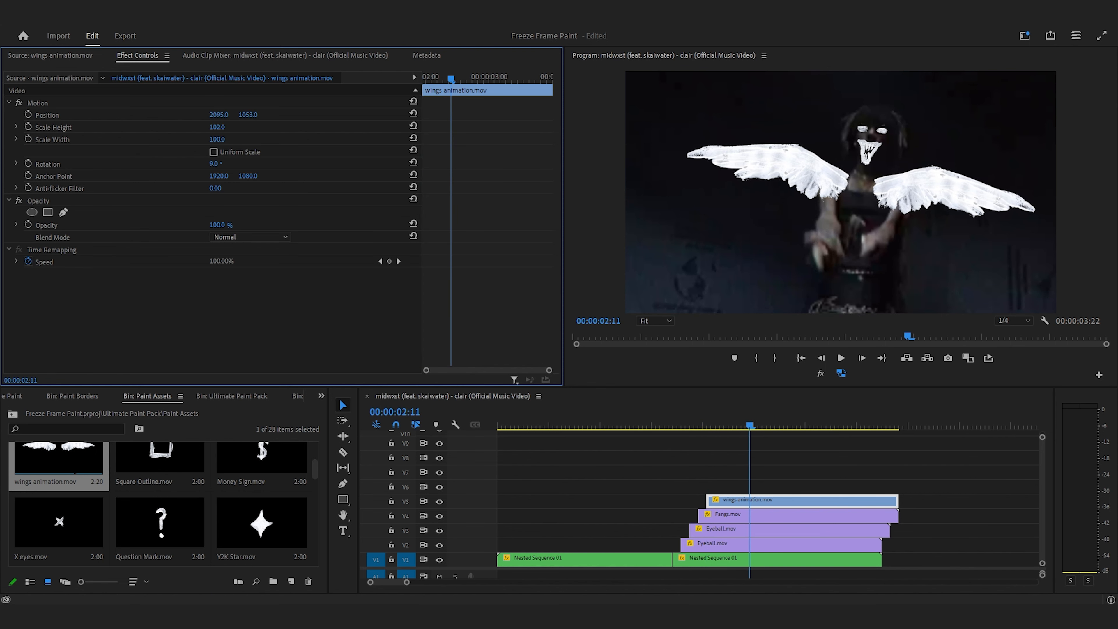
pyautogui.press('space')
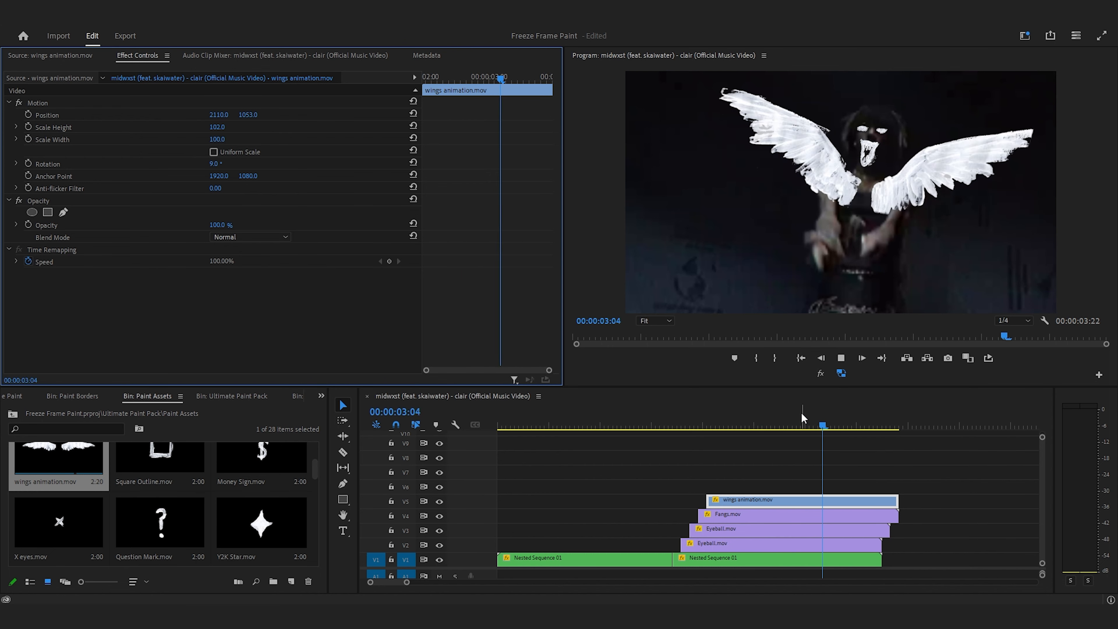
# Set the wings' scale width to 125 and horizontal position to 2069, and play back the result.
pyautogui.click(826, 425)
pyautogui.press('Left')
pyautogui.press('Left')
pyautogui.press('Left')
pyautogui.press('Left')
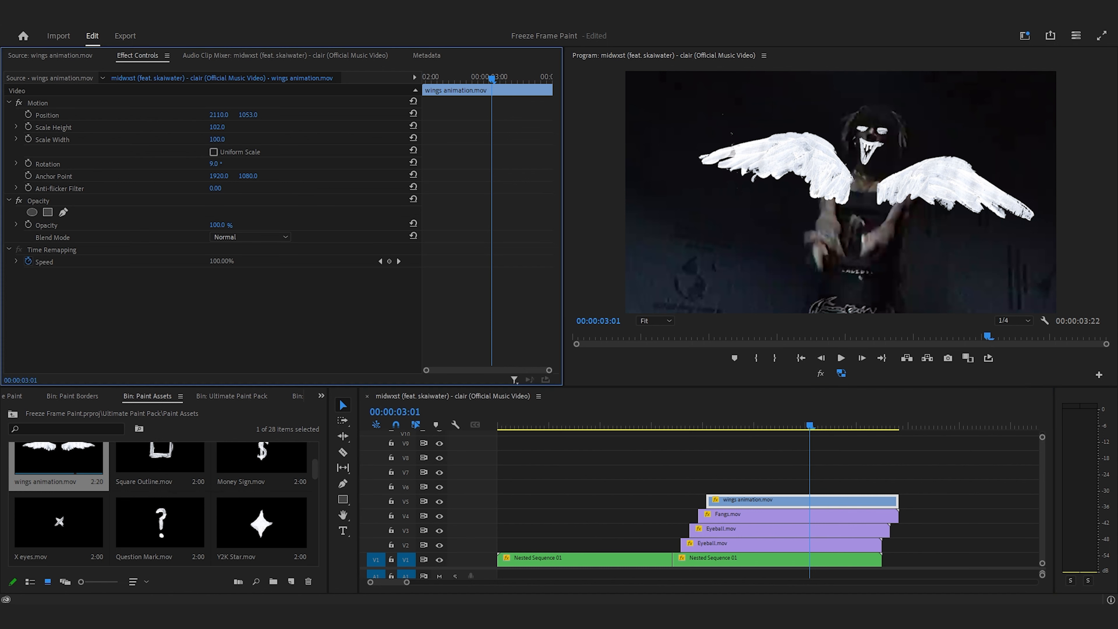
pyautogui.moveTo(218, 139); pyautogui.dragTo(232, 116)
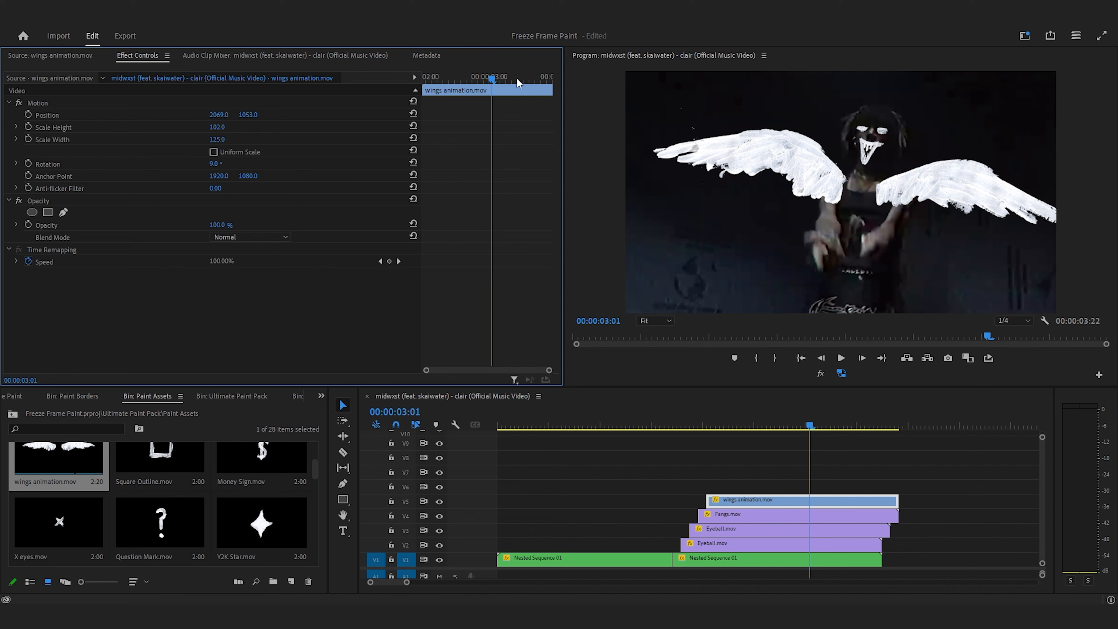
pyautogui.moveTo(493, 79); pyautogui.dragTo(420, 82)
pyautogui.press('space')
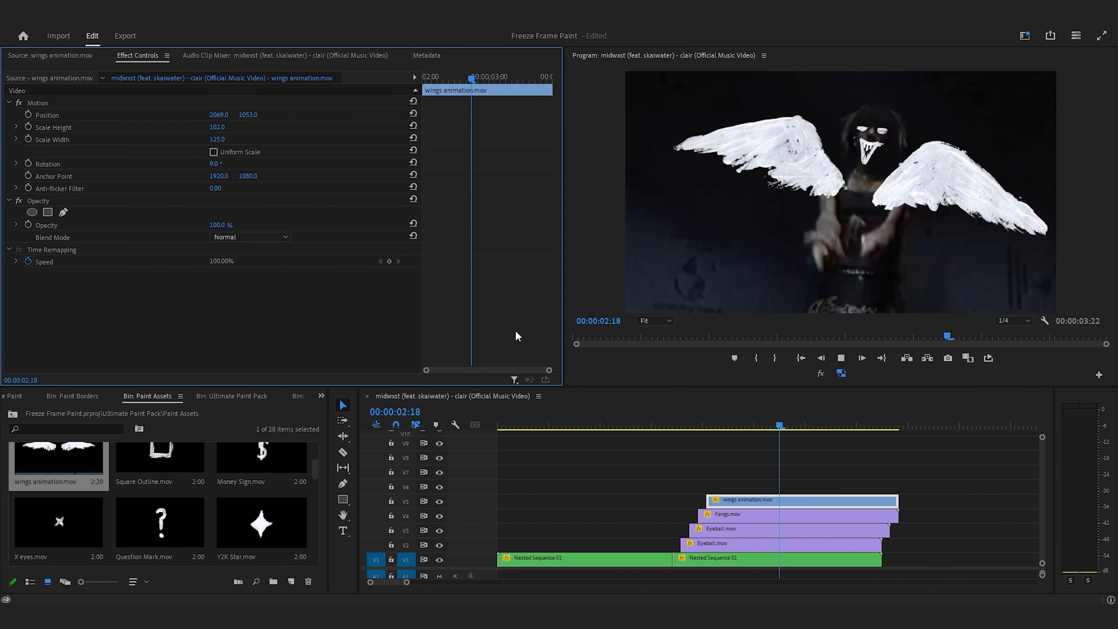
pyautogui.press('space')
# Duplicate the second Nested Sequence 01 clip from track V1 onto track V7.
pyautogui.click(802, 485)
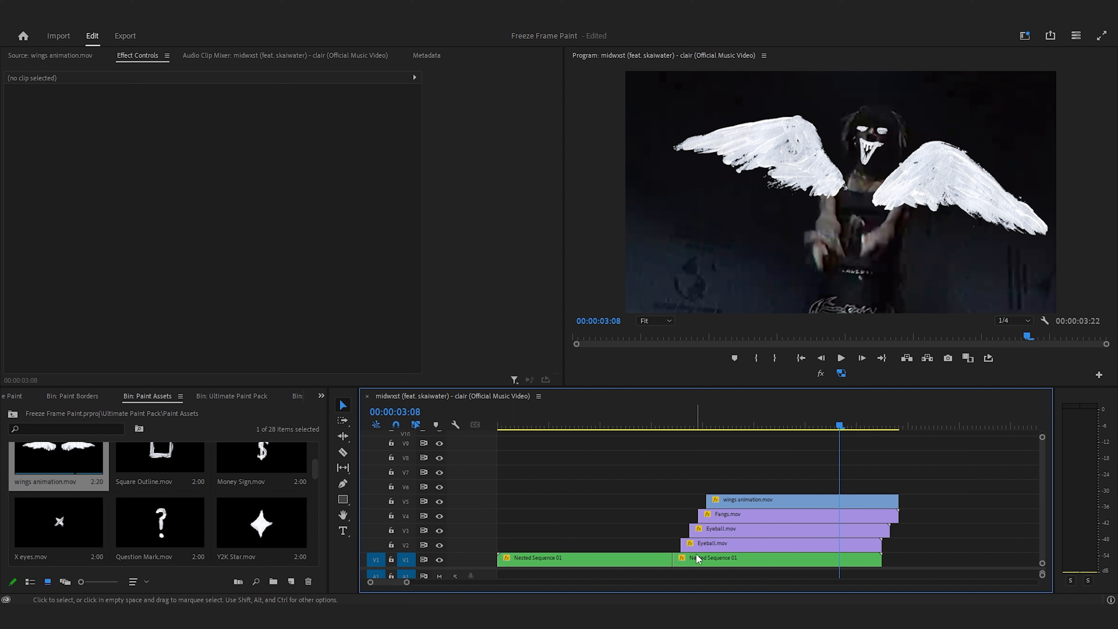
pyautogui.click(702, 561)
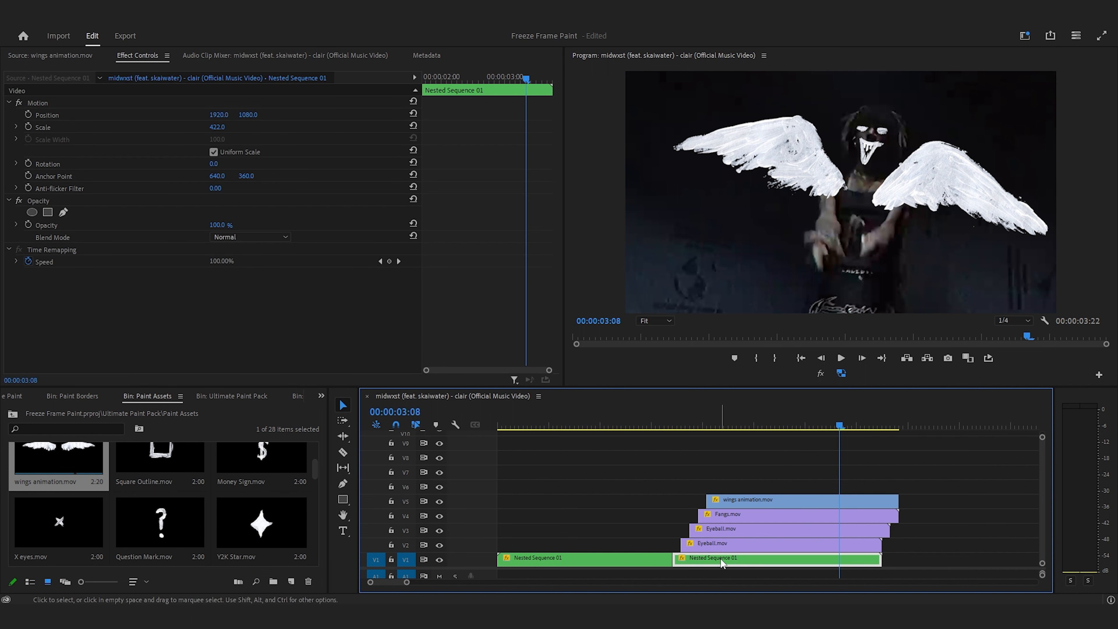
pyautogui.moveTo(719, 564); pyautogui.dragTo(730, 482)
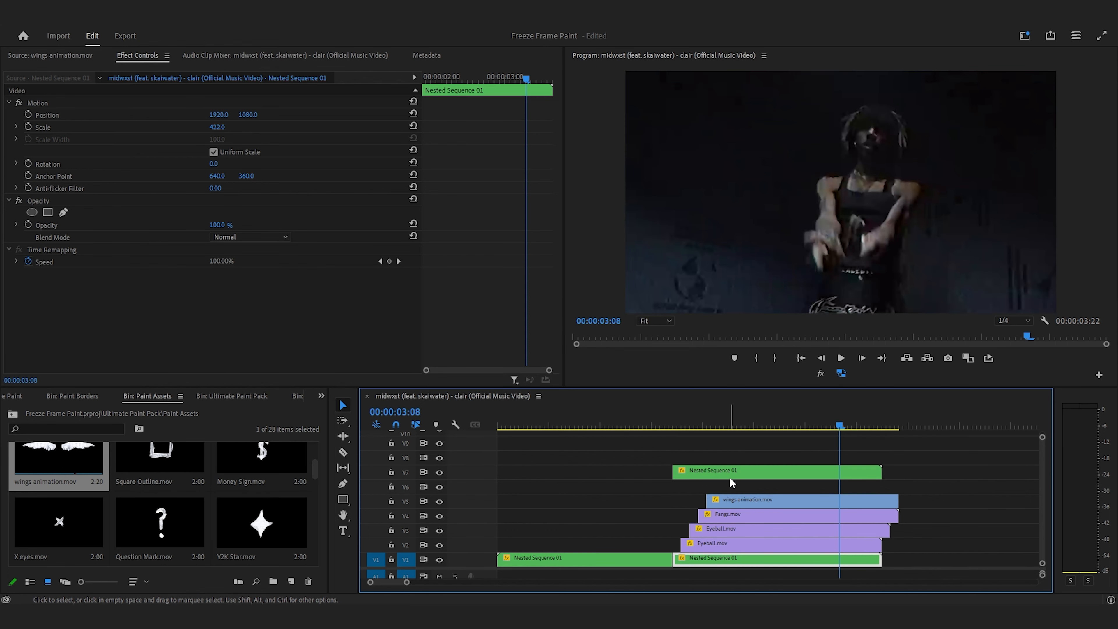
# Replace the V7 copy of Nested Sequence 01 with a linked After Effects composition and preview it there.
pyautogui.moveTo(673, 421)
pyautogui.mouseDown()
pyautogui.moveTo(816, 426)
pyautogui.moveTo(647, 426)
pyautogui.moveTo(673, 425)
pyautogui.mouseUp()
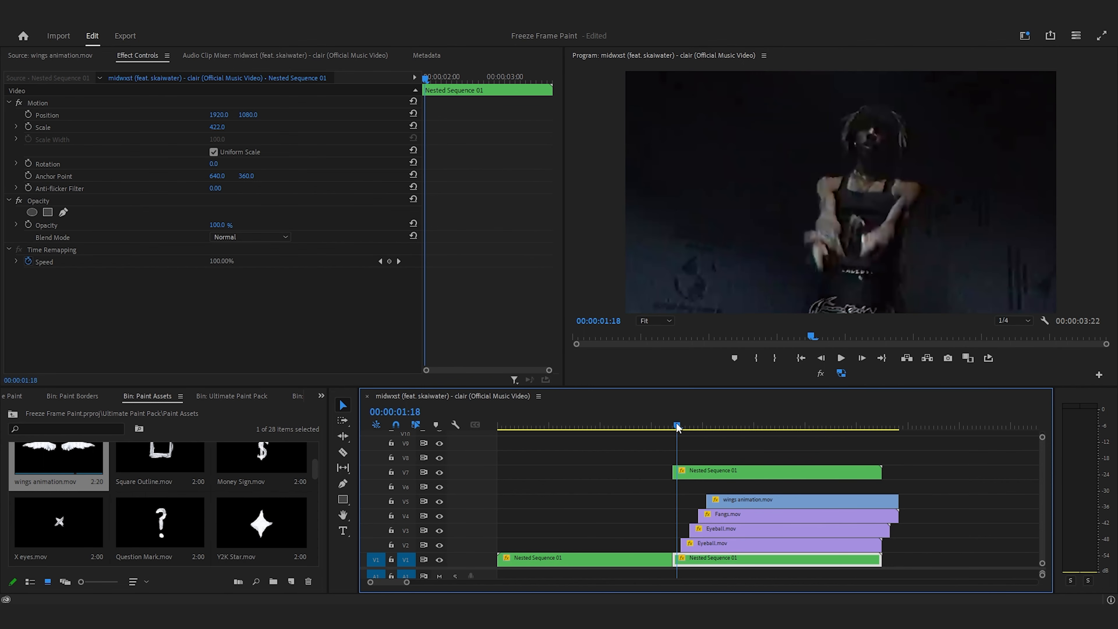
pyautogui.rightClick(720, 475)
pyautogui.click(827, 160)
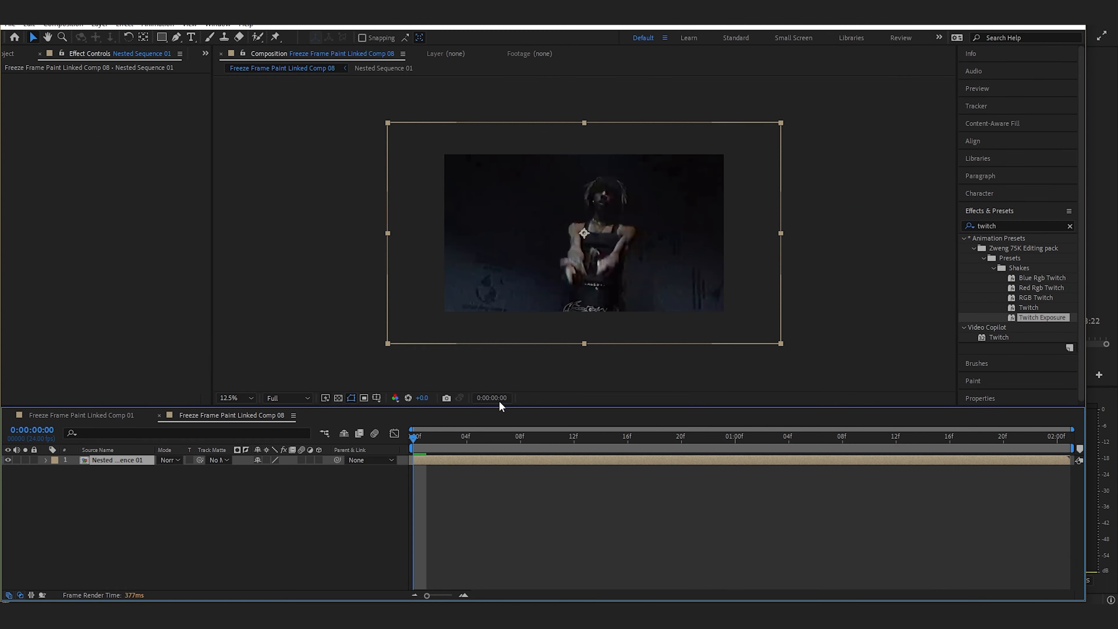
pyautogui.click(468, 493)
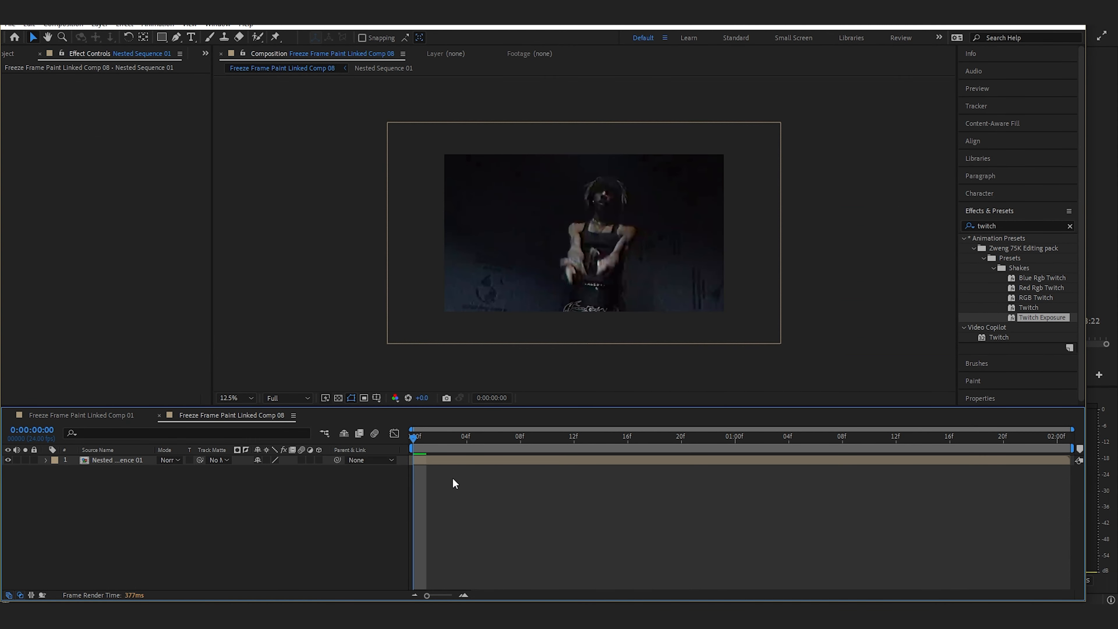
pyautogui.press('space')
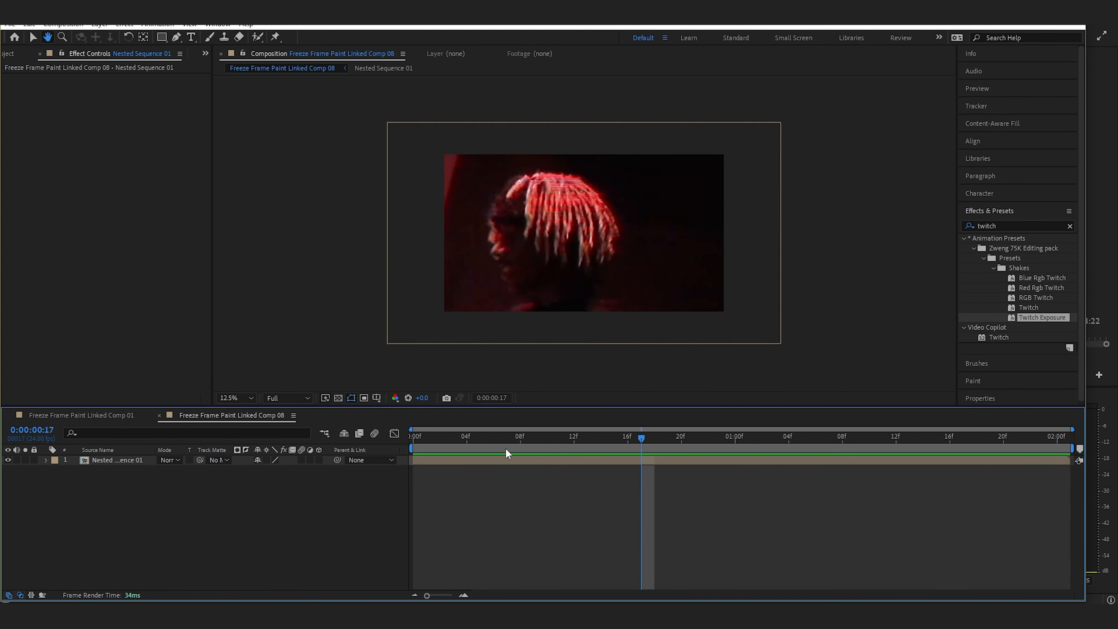
pyautogui.press('space')
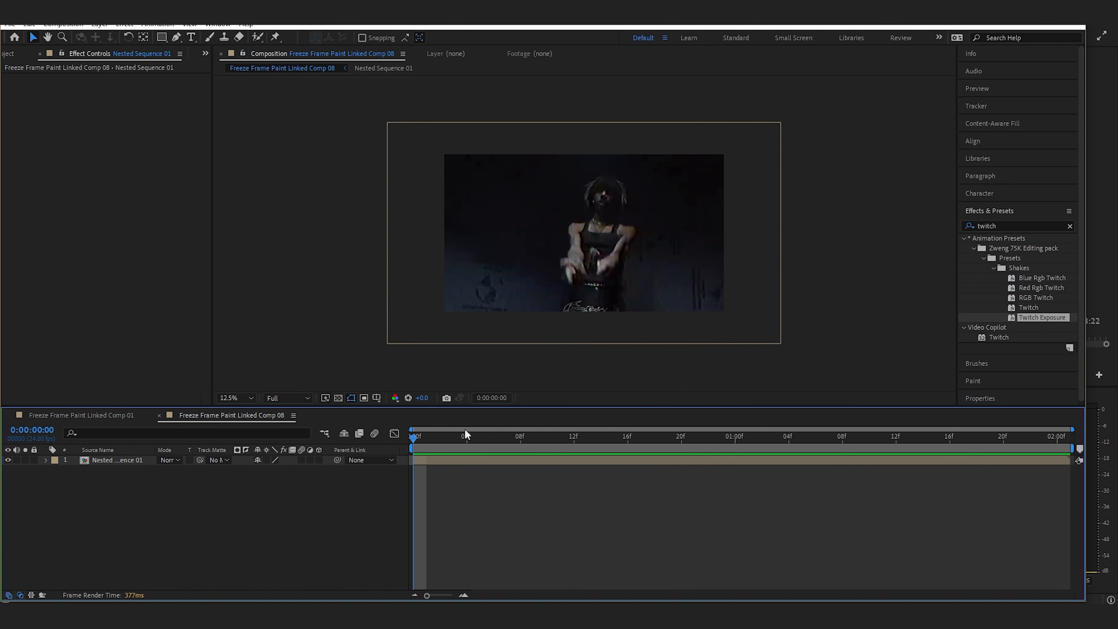
# Preview the Nested Sequence 01 layer and apply Freeze Frame to it on the composition's first frame.
pyautogui.press('space')
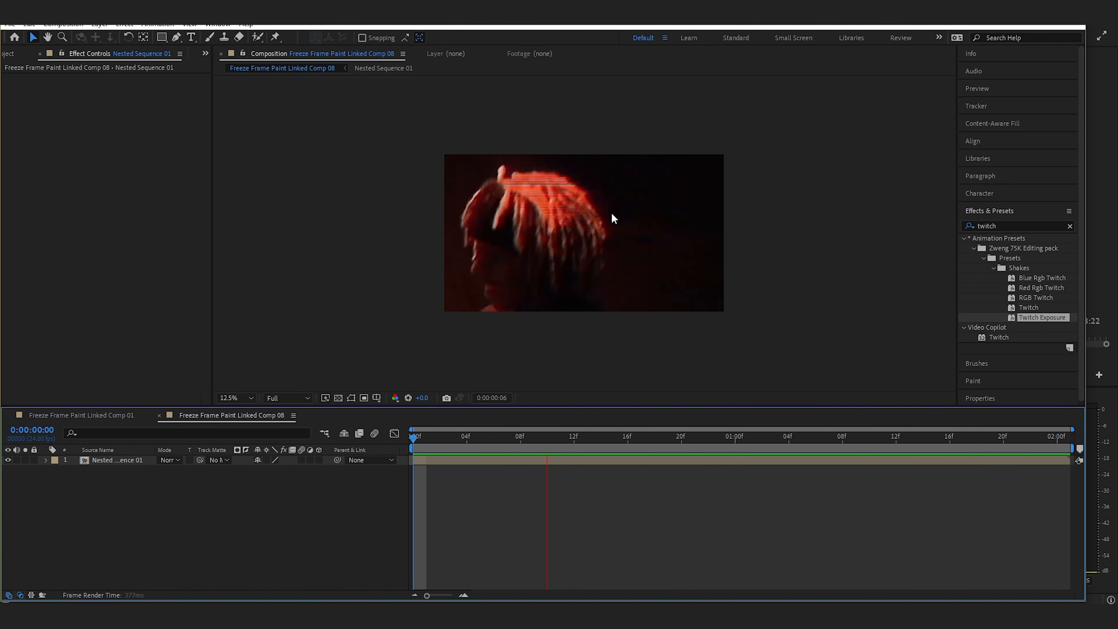
pyautogui.press('space')
pyautogui.rightClick(447, 458)
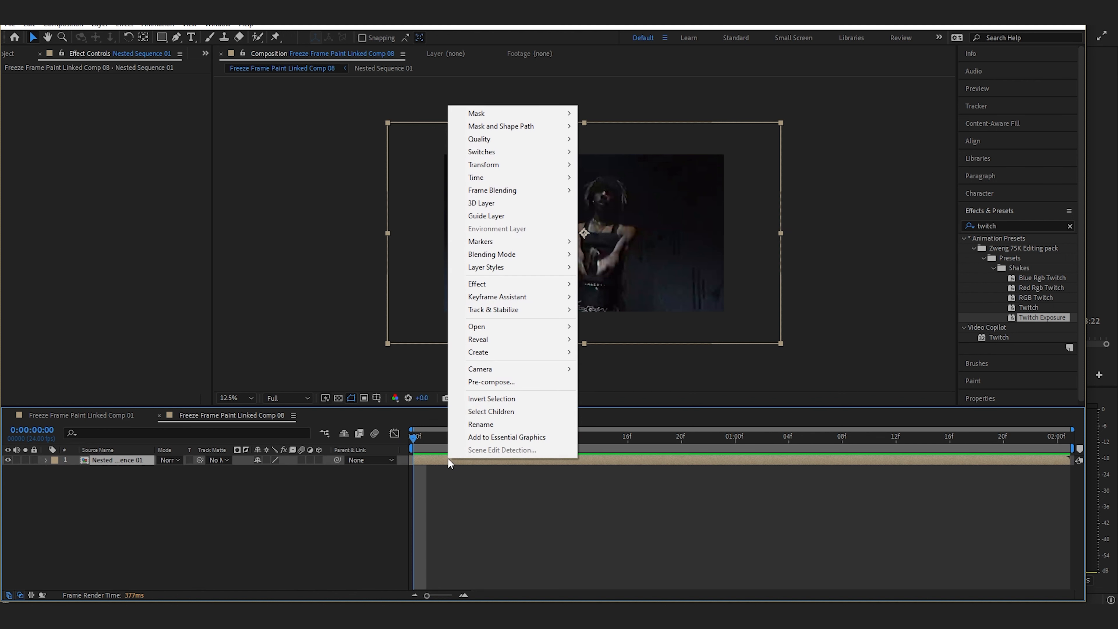
pyautogui.moveTo(533, 181)
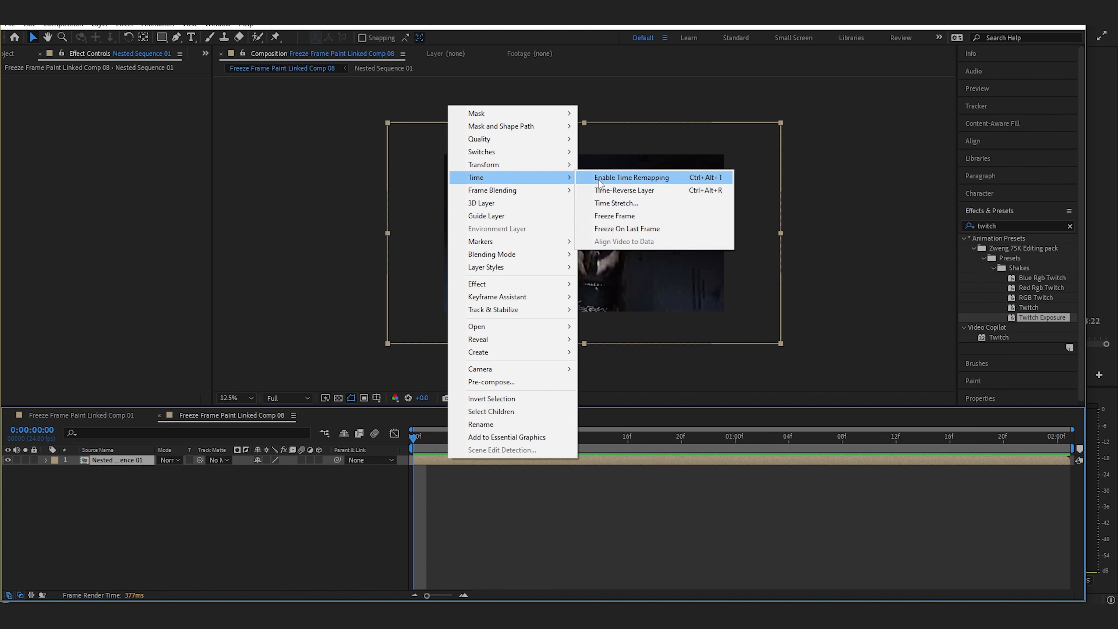
pyautogui.click(614, 215)
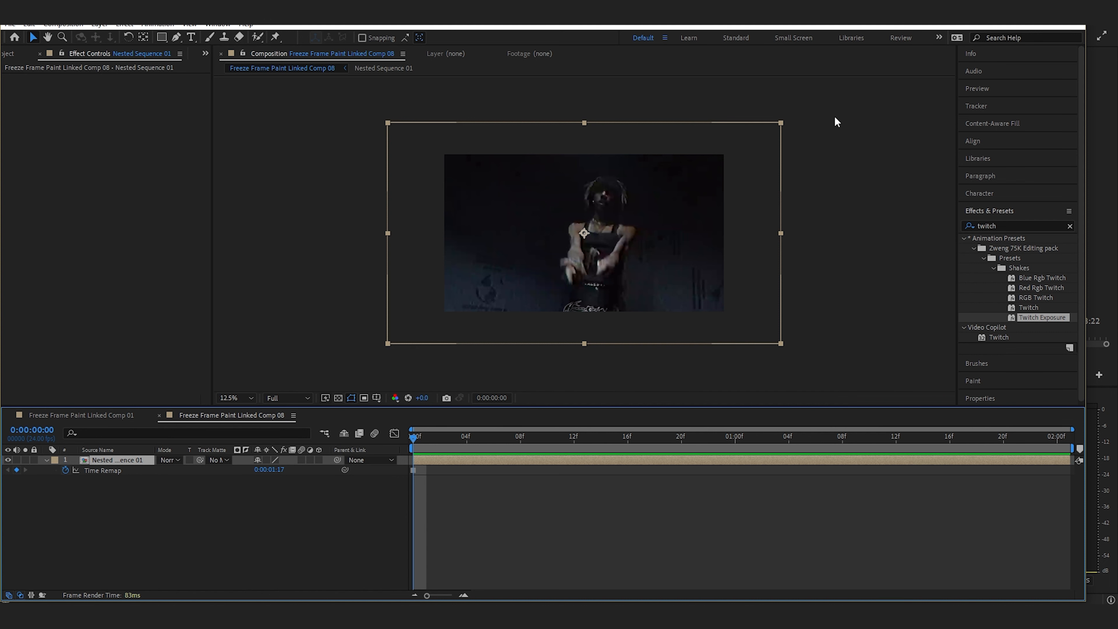
# Start a Pen tool mask below the frame edge and trace the left side of the subject's torso up to the hand.
pyautogui.click(178, 39)
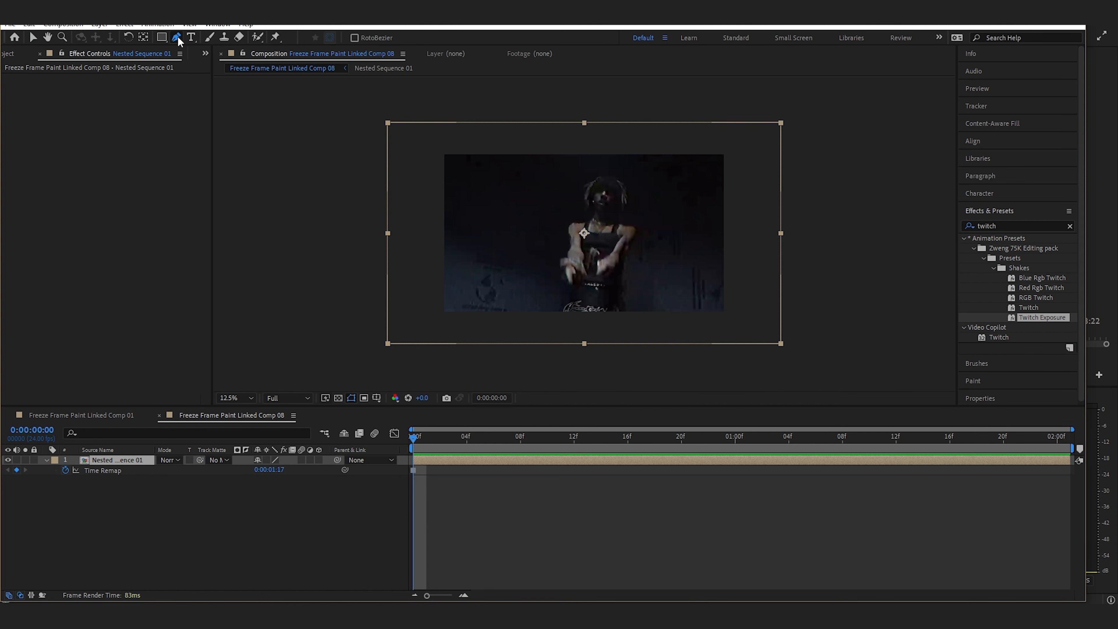
pyautogui.scroll(3, 623, 308)
pyautogui.press('space')
pyautogui.moveTo(635, 306); pyautogui.dragTo(664, 186)
pyautogui.moveTo(686, 235); pyautogui.dragTo(694, 200)
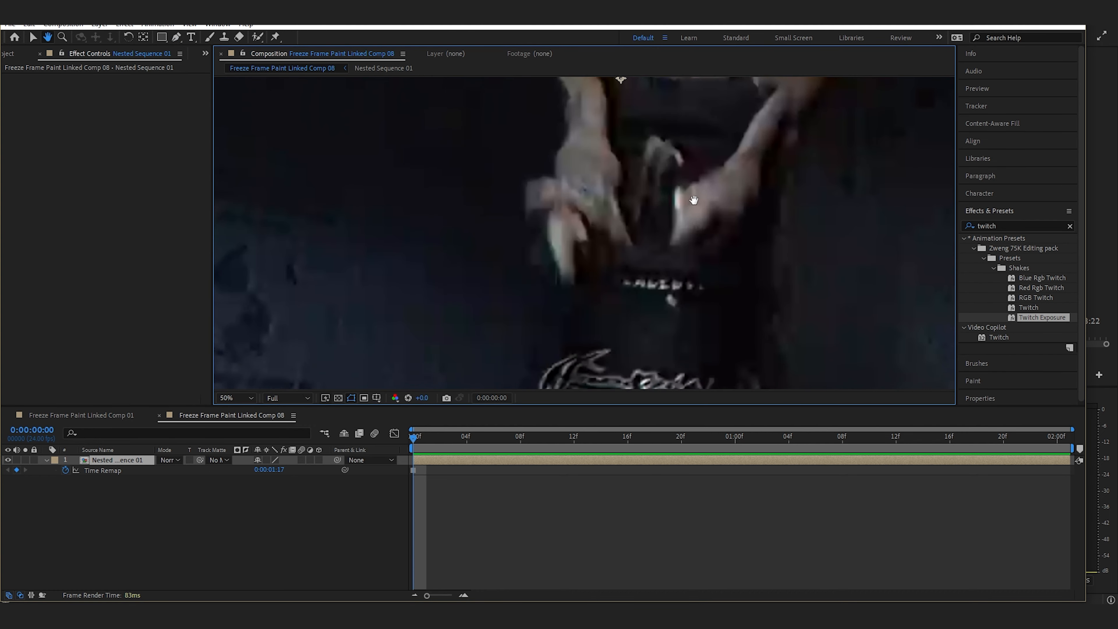
pyautogui.moveTo(651, 311); pyautogui.dragTo(655, 275)
pyautogui.click(522, 363)
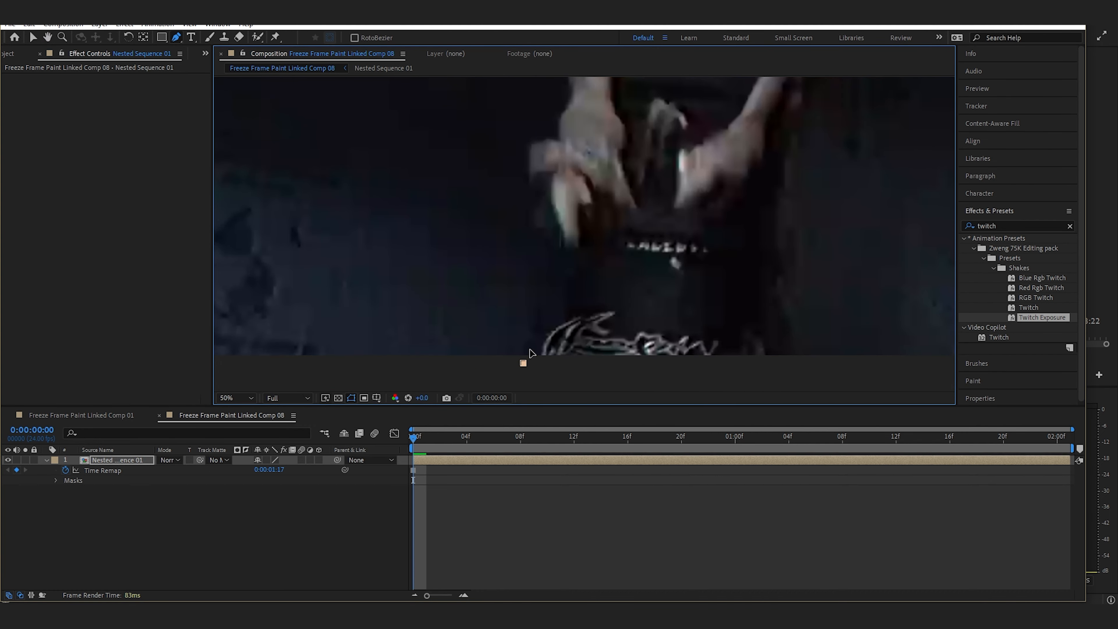
pyautogui.click(559, 252)
pyautogui.moveTo(549, 186); pyautogui.dragTo(551, 190)
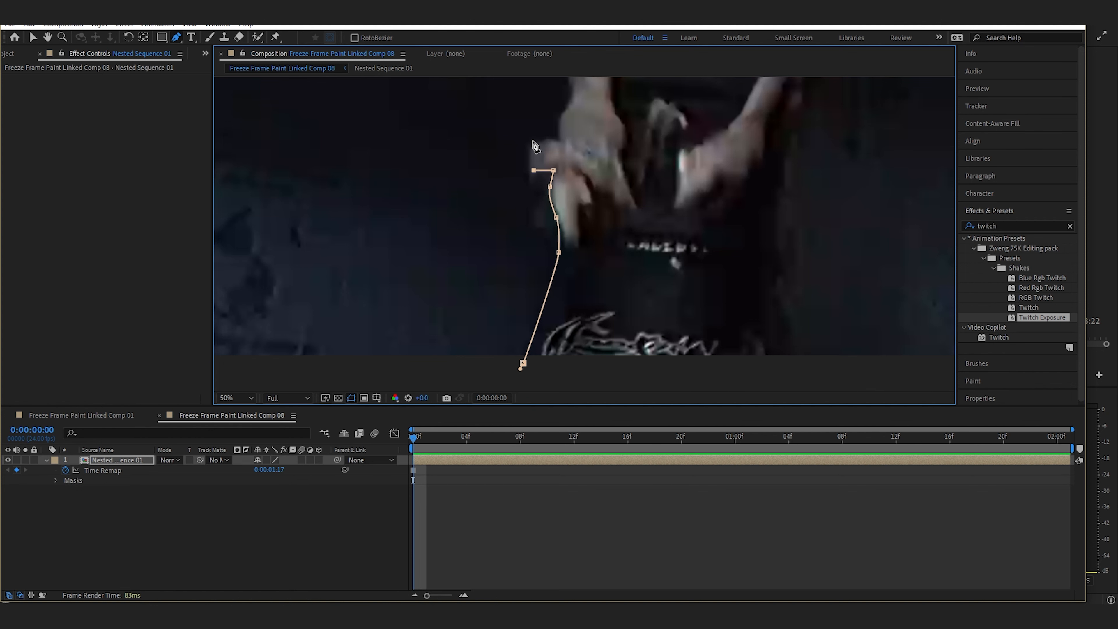
# Extend the mask from the hand up the subject's arm to the left shoulder of the figure.
pyautogui.moveTo(677, 111); pyautogui.dragTo(681, 299)
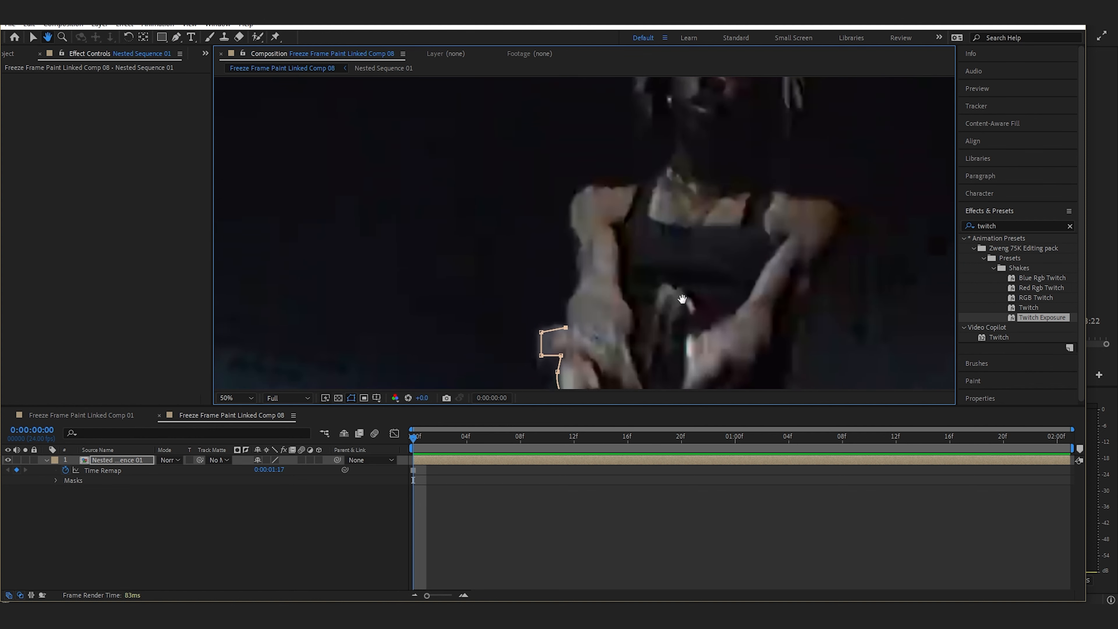
pyautogui.click(570, 293)
pyautogui.click(576, 247)
pyautogui.click(567, 222)
pyautogui.click(569, 212)
pyautogui.click(571, 201)
pyautogui.click(575, 193)
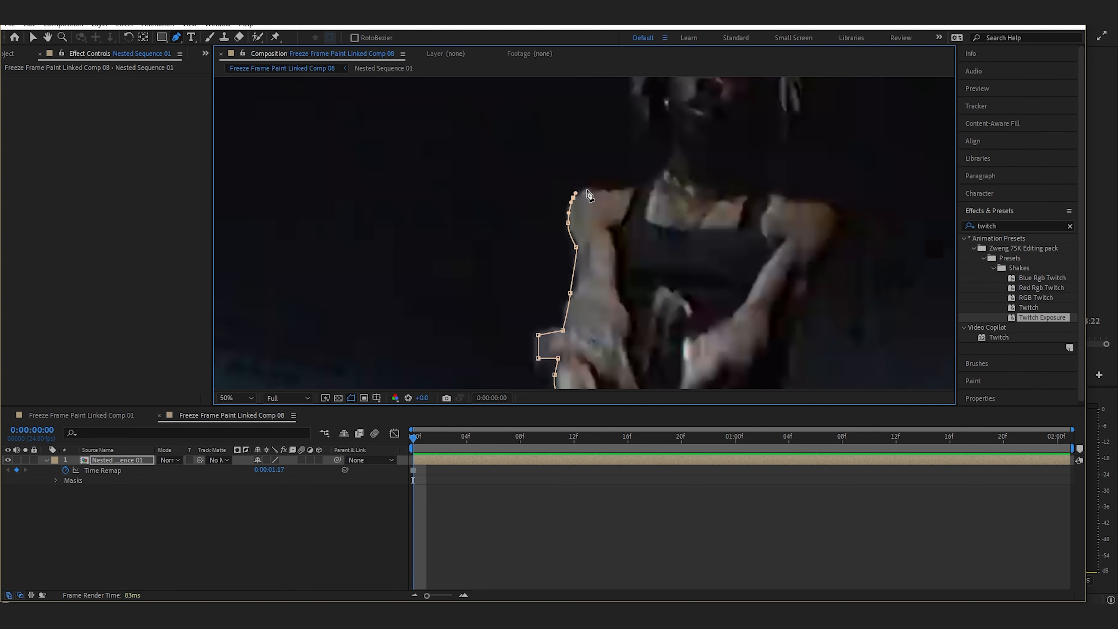
# Extend the mask along the shoulder, up the neck and over the top of the subject's head.
pyautogui.moveTo(662, 160); pyautogui.dragTo(660, 281)
pyautogui.click(647, 255)
pyautogui.click(629, 207)
pyautogui.click(630, 193)
pyautogui.click(635, 178)
pyautogui.click(640, 165)
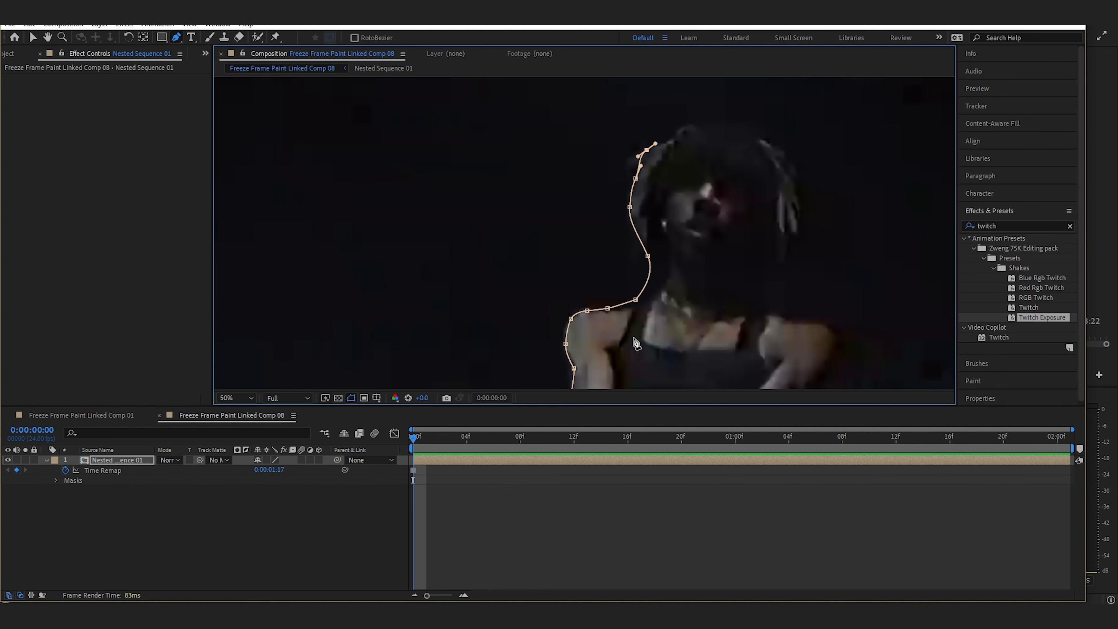
pyautogui.click(696, 120)
pyautogui.click(712, 116)
pyautogui.click(731, 110)
pyautogui.click(748, 118)
pyautogui.click(764, 126)
pyautogui.moveTo(804, 183); pyautogui.dragTo(803, 193)
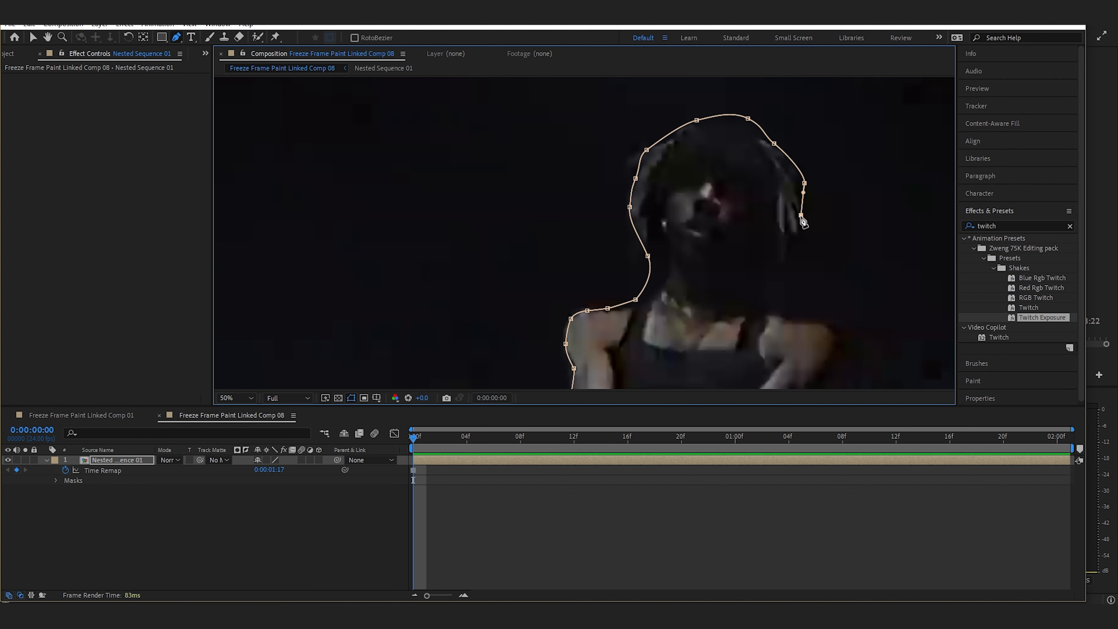
# Trace the mask down the right side of the hair and neck, around the shoulder and along the upper arm.
pyautogui.click(793, 245)
pyautogui.click(787, 258)
pyautogui.click(772, 274)
pyautogui.moveTo(789, 322); pyautogui.dragTo(866, 169)
pyautogui.click(812, 210)
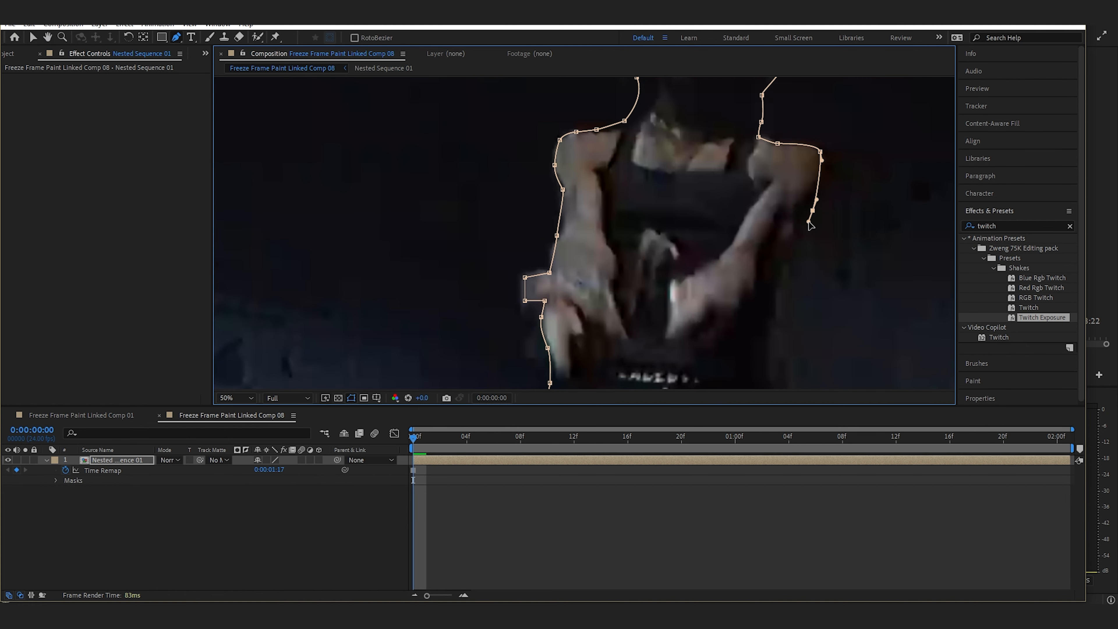
pyautogui.click(789, 259)
pyautogui.click(786, 269)
pyautogui.click(780, 290)
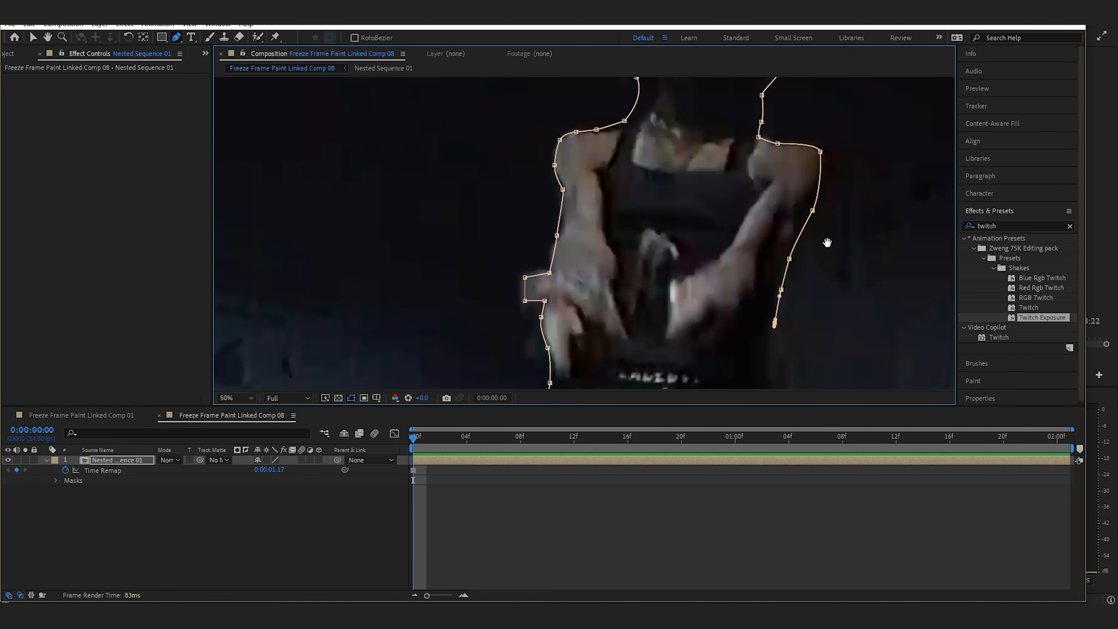
# Trace the mask down the right side of the torso, run it below the frame edge and close it at the starting point.
pyautogui.moveTo(827, 242); pyautogui.dragTo(838, 63)
pyautogui.click(791, 206)
pyautogui.click(789, 249)
pyautogui.click(792, 266)
pyautogui.click(797, 282)
pyautogui.click(803, 292)
pyautogui.moveTo(814, 310); pyautogui.dragTo(807, 328)
pyautogui.click(774, 339)
pyautogui.click(518, 337)
pyautogui.click(525, 314)
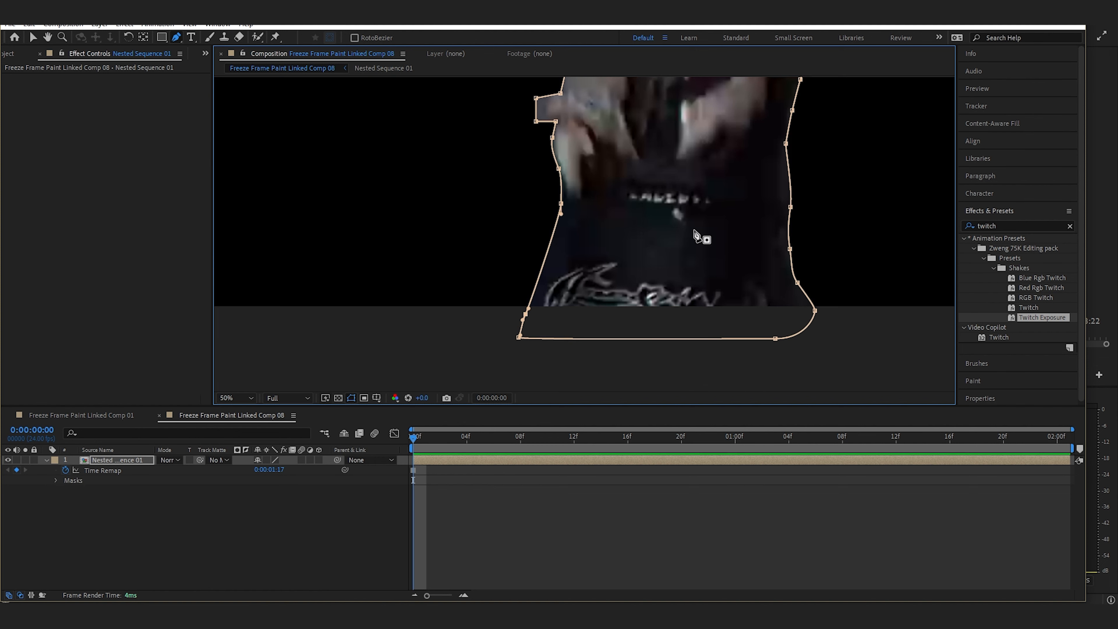
# Deselect the masked layer and play back the subject cutout.
pyautogui.scroll(-2, 700, 238)
pyautogui.scroll(-2, 656, 294)
pyautogui.click(536, 552)
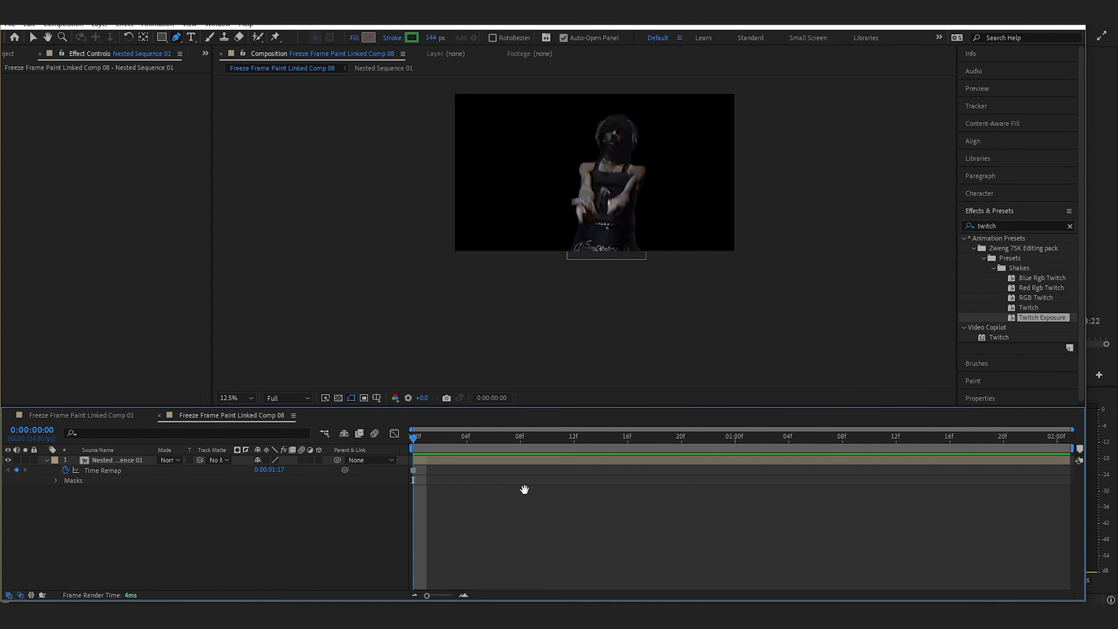
pyautogui.press('space')
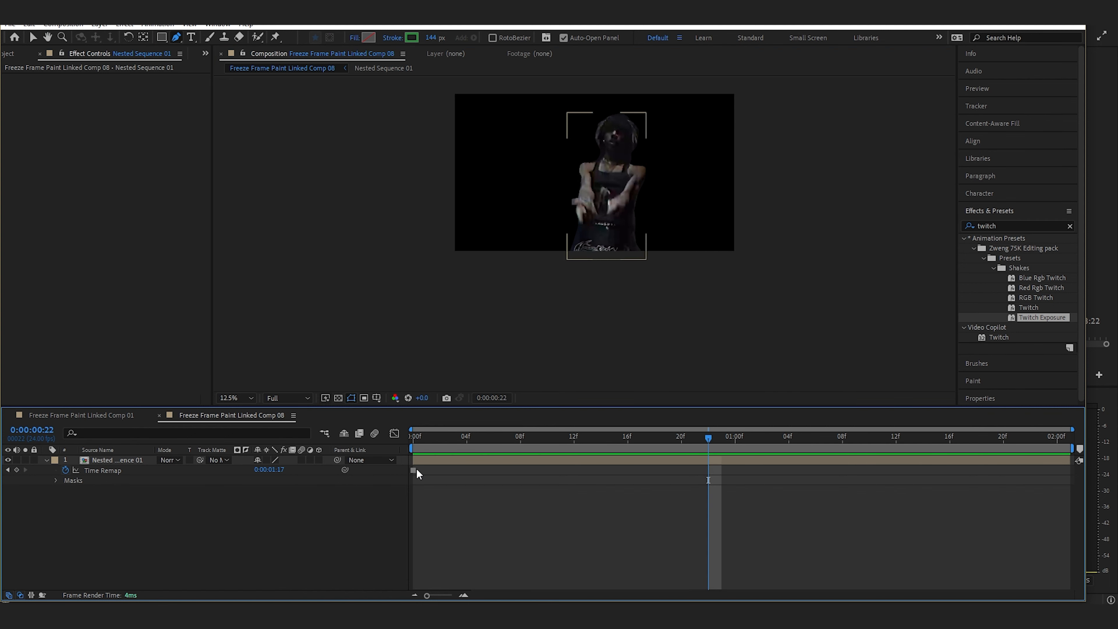
# Switch to Premiere Pro and play back the sequence with the masked linked composition from just before the freeze frame.
pyautogui.hotkey('alt', 'Tab')
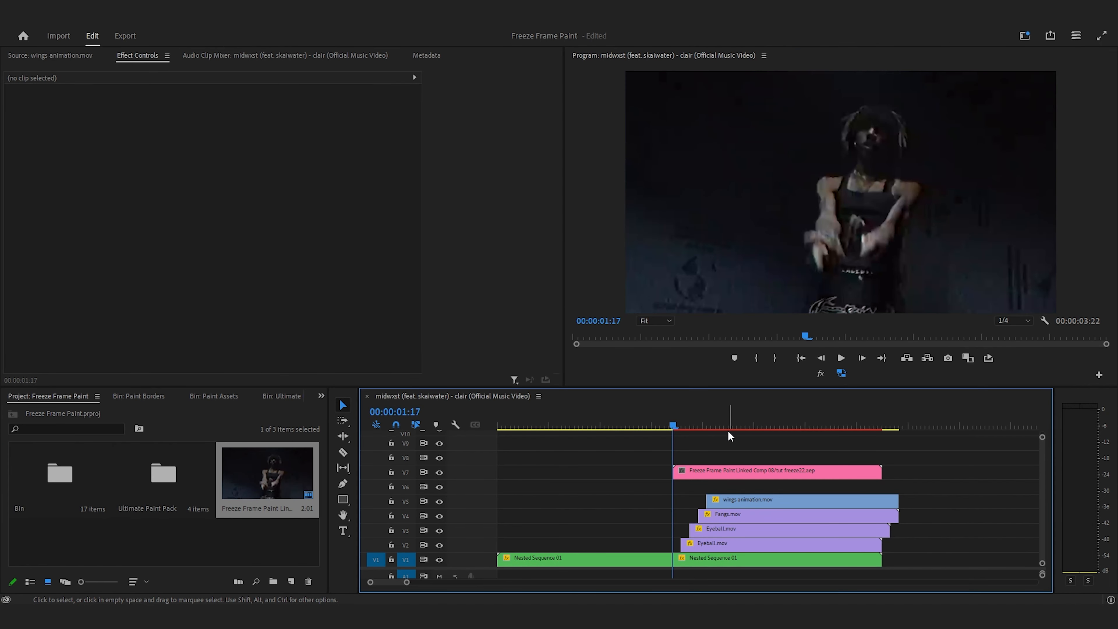
pyautogui.click(659, 414)
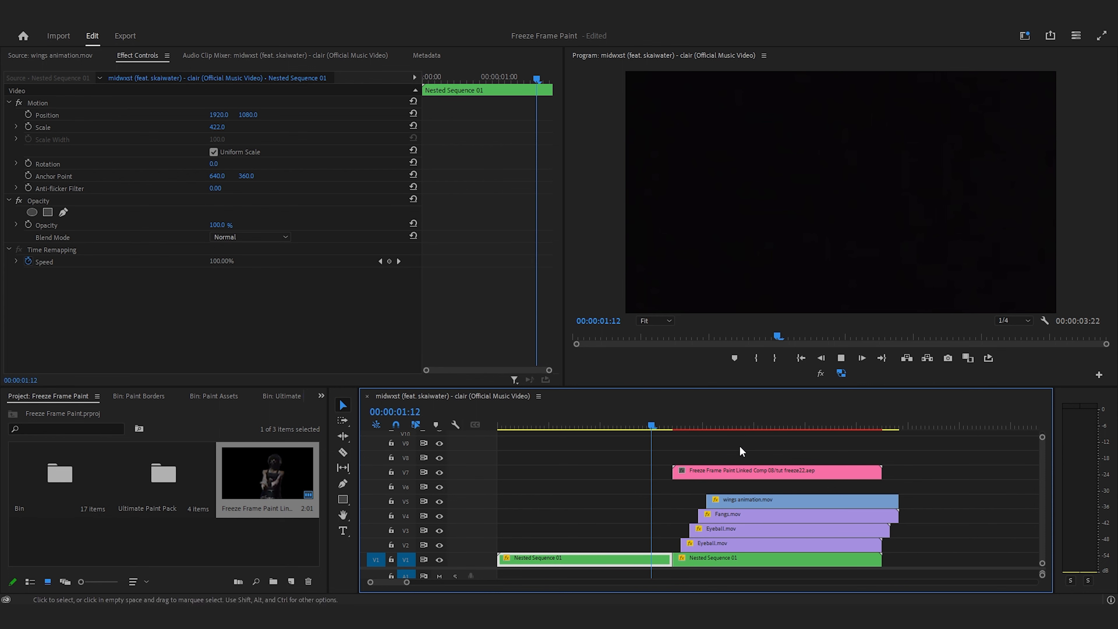
pyautogui.press('space')
pyautogui.press('space')
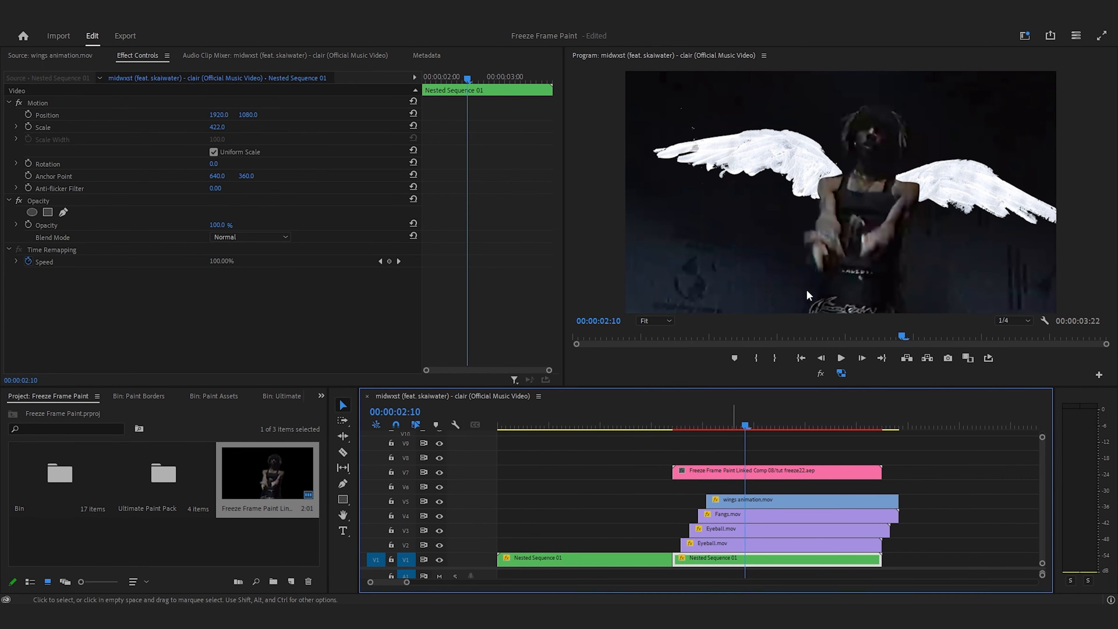
# Restack the freeze-frame clips with the wings on V2, the linked composition on V3, and the two eyeballs and fangs on V4 to V6.
pyautogui.click(729, 470)
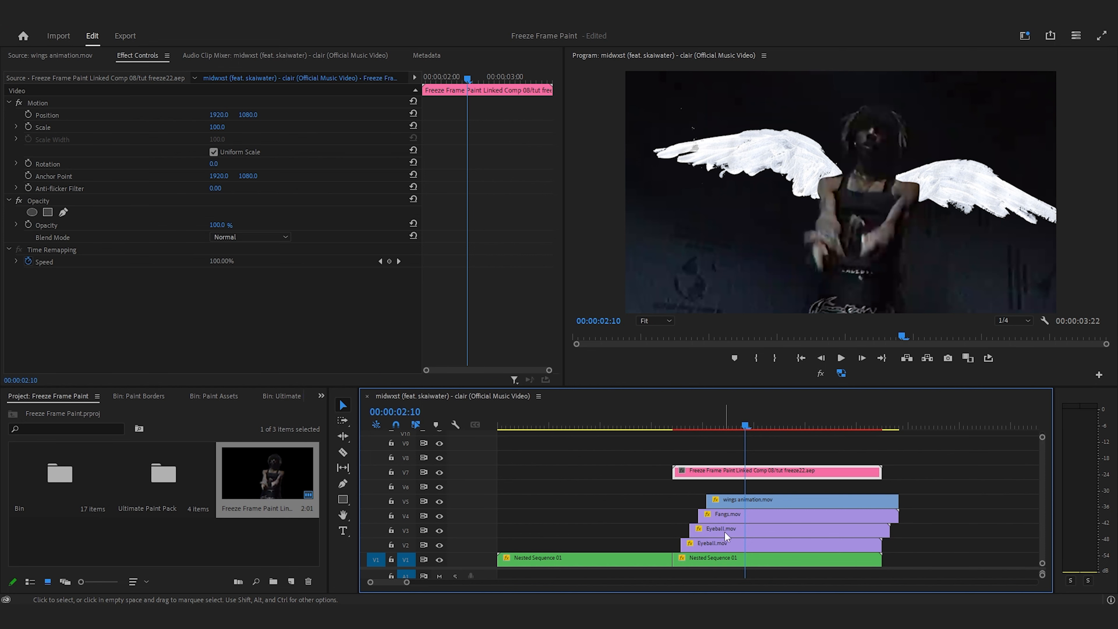
pyautogui.moveTo(657, 511); pyautogui.dragTo(753, 458)
pyautogui.moveTo(743, 510); pyautogui.dragTo(750, 559)
pyautogui.moveTo(738, 473)
pyautogui.mouseDown()
pyautogui.moveTo(722, 532)
pyautogui.moveTo(707, 533)
pyautogui.mouseUp()
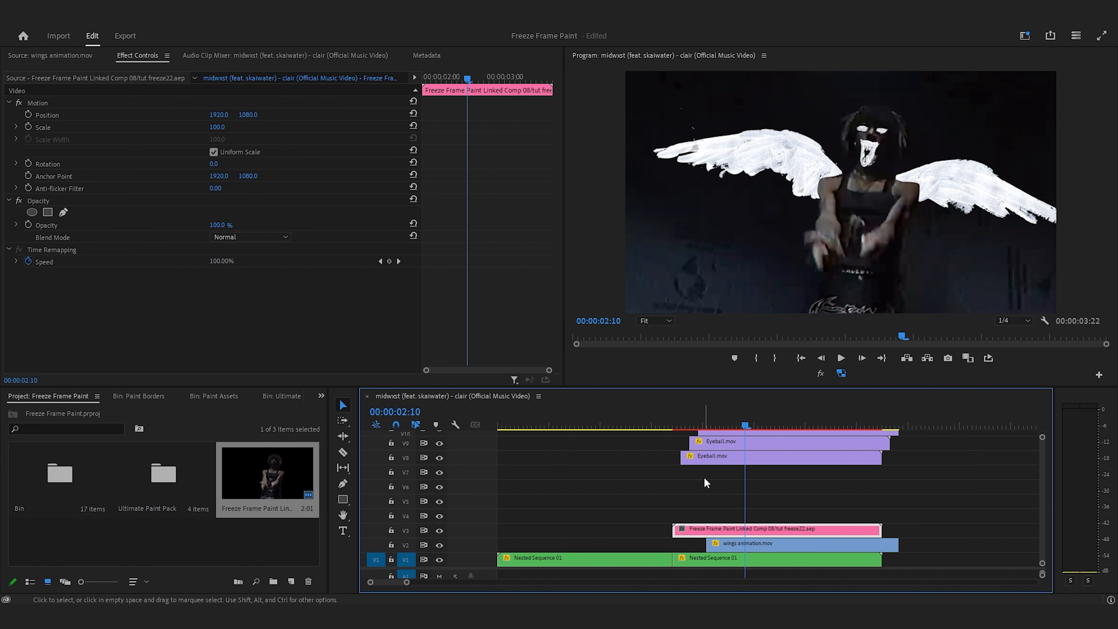
pyautogui.moveTo(704, 482); pyautogui.dragTo(790, 407)
pyautogui.moveTo(747, 460); pyautogui.dragTo(747, 515)
# Play back the restacked sequence from before the freeze frame to check the wings behind the subject.
pyautogui.click(681, 453)
pyautogui.moveTo(673, 421); pyautogui.dragTo(597, 426)
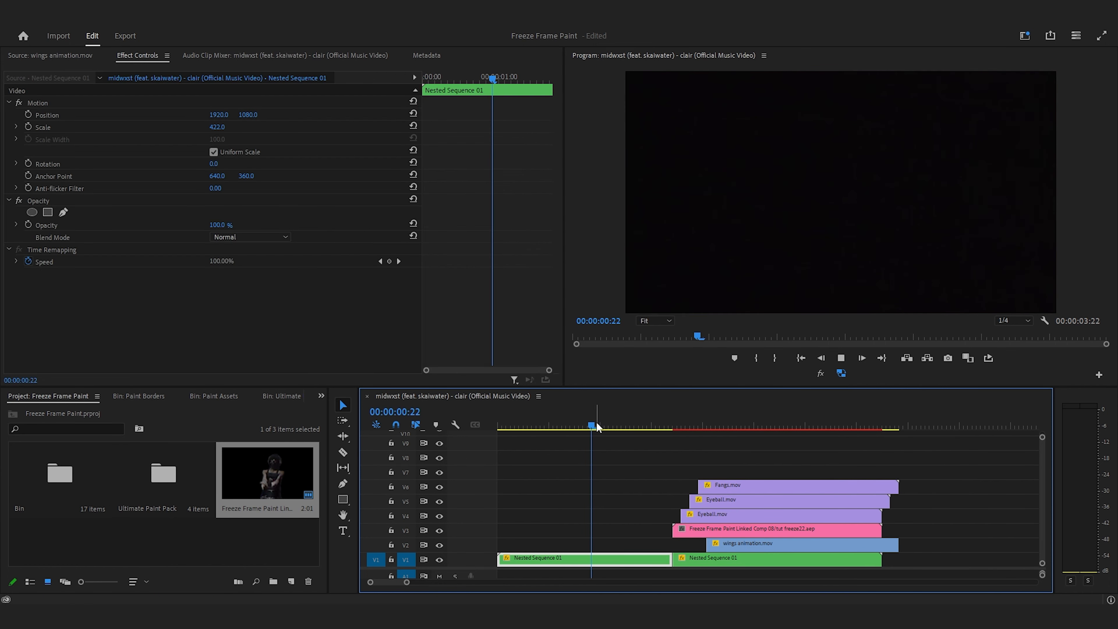
pyautogui.press('space')
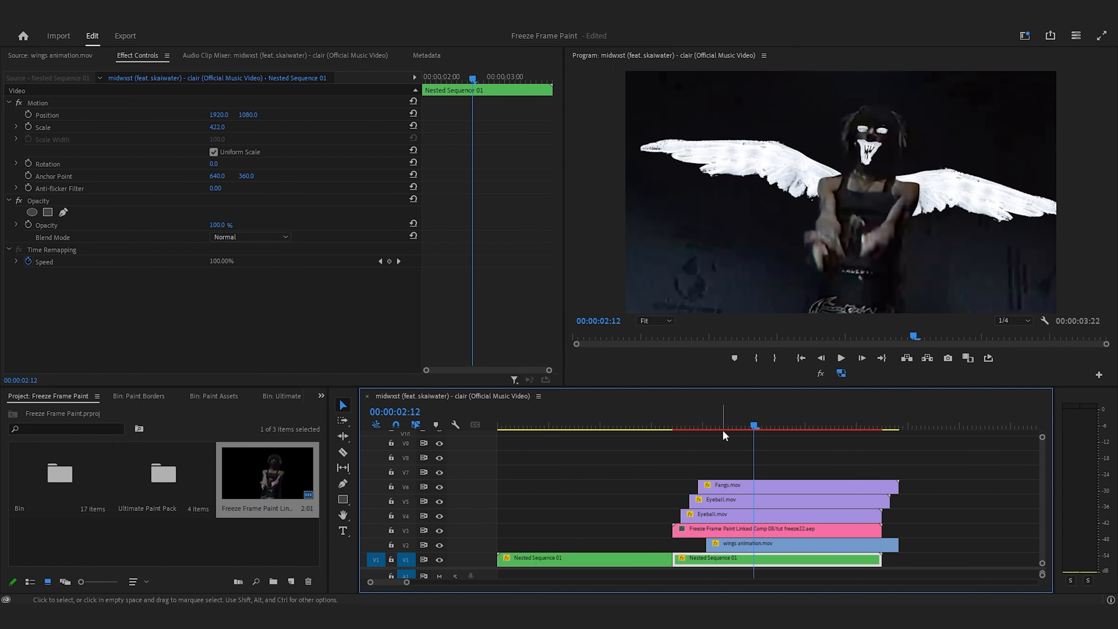
pyautogui.click(733, 438)
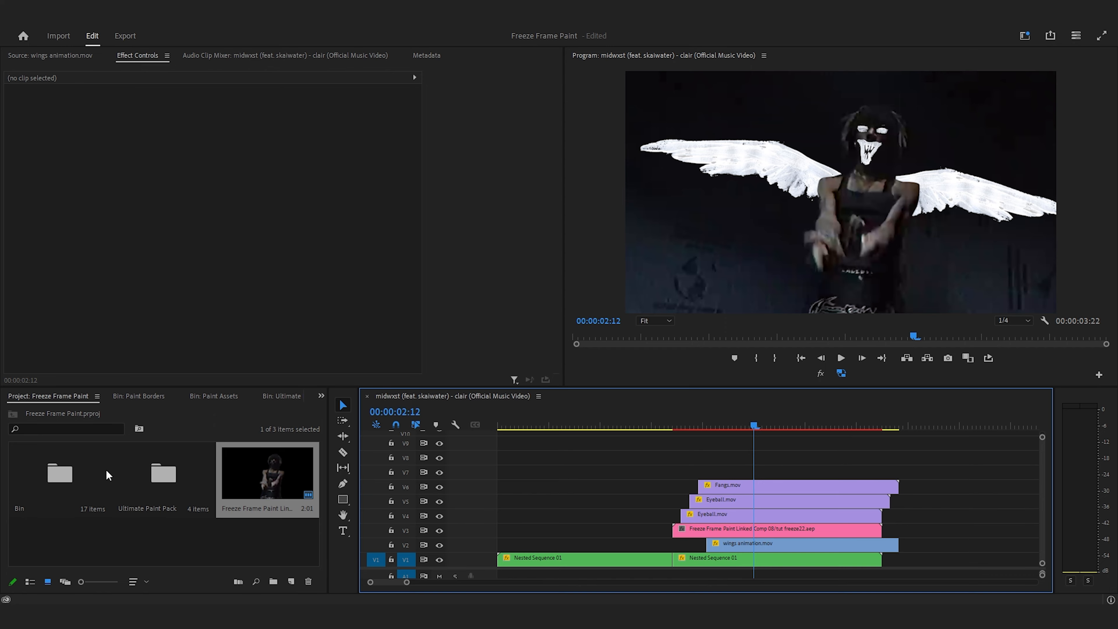
# Add the Explanation Point, Pound Sign, Asterisk and Question Mark clips on V7 to V10, scale them small above the head, and play back the result.
pyautogui.click(159, 467)
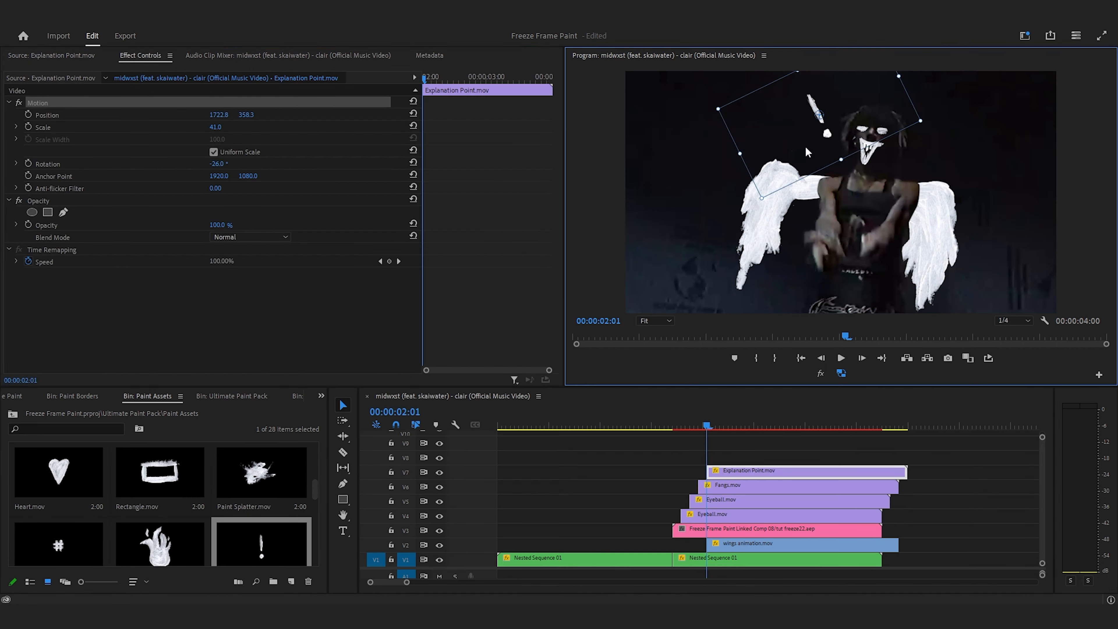
pyautogui.moveTo(246, 127); pyautogui.dragTo(225, 128)
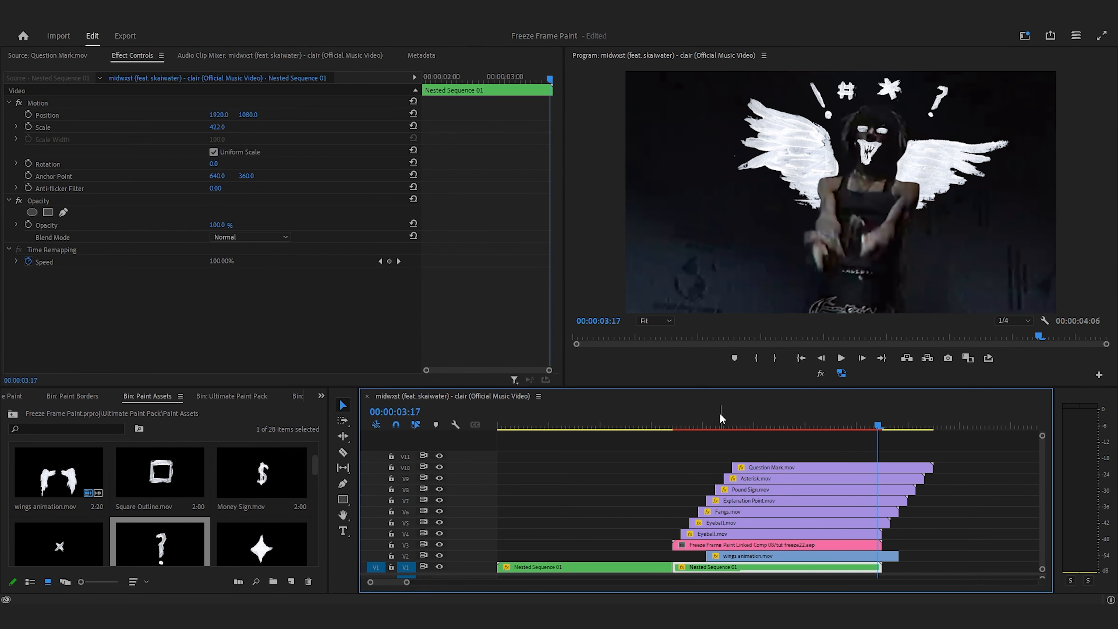
pyautogui.click(681, 426)
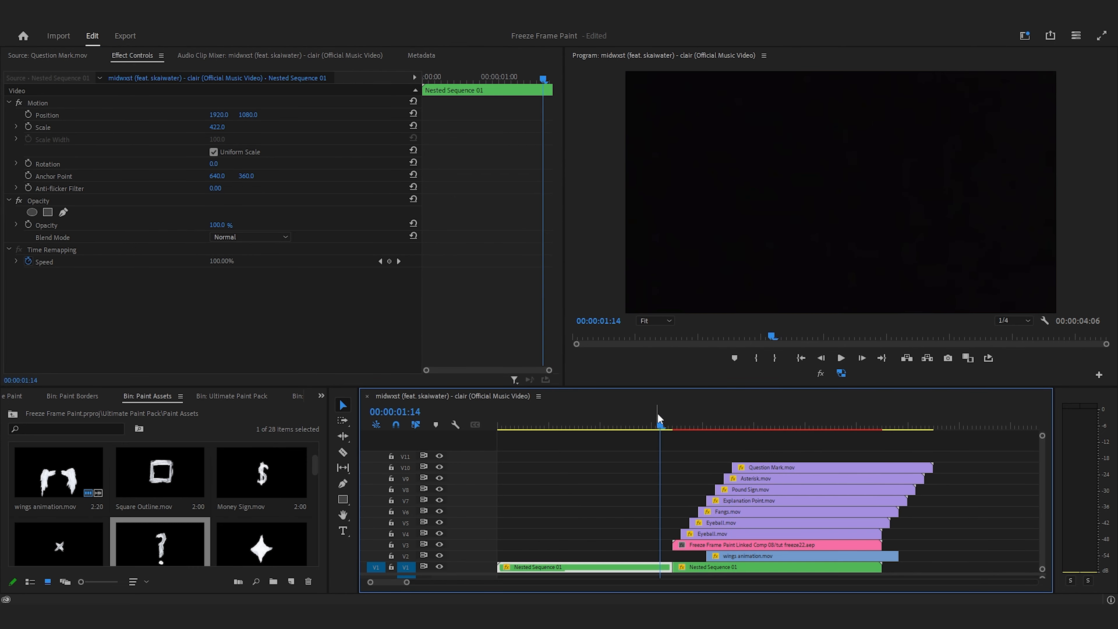
pyautogui.press('space')
pyautogui.press('space')
pyautogui.click(826, 438)
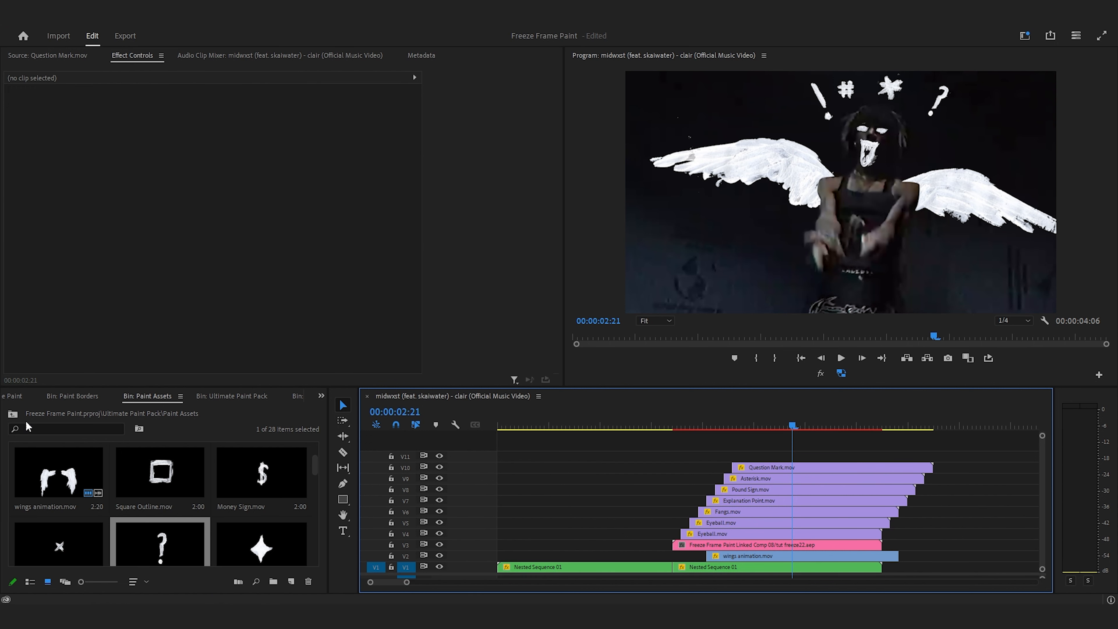
# Import Paper Texture 2.mov into the Paper Textures bin of the Ultimate Paint Pack.
pyautogui.click(13, 416)
pyautogui.doubleClick(239, 464)
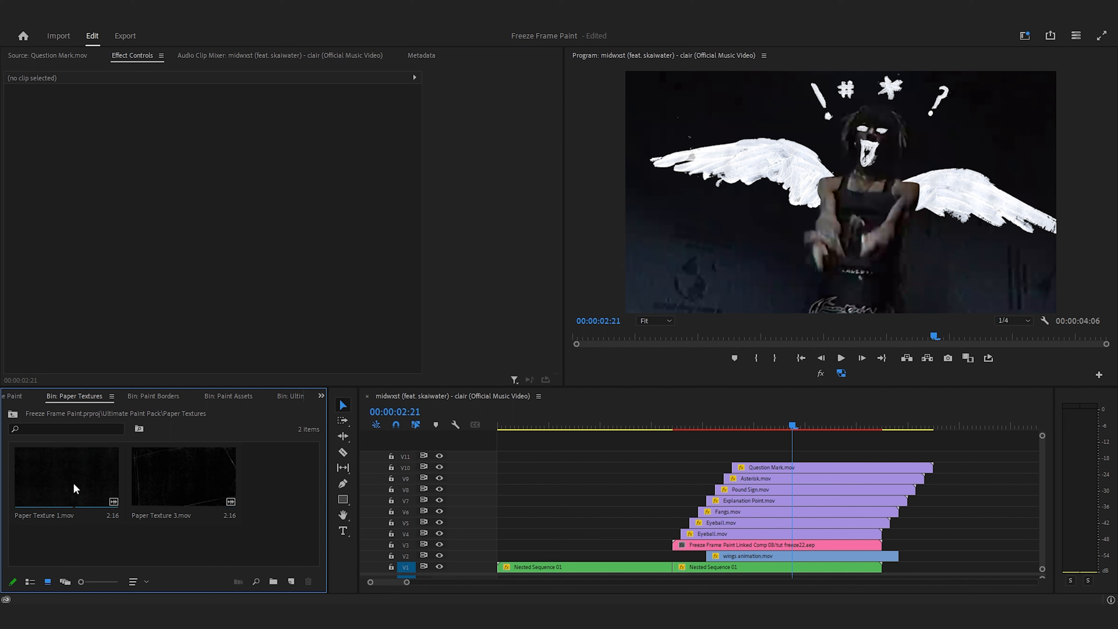
pyautogui.rightClick(71, 545)
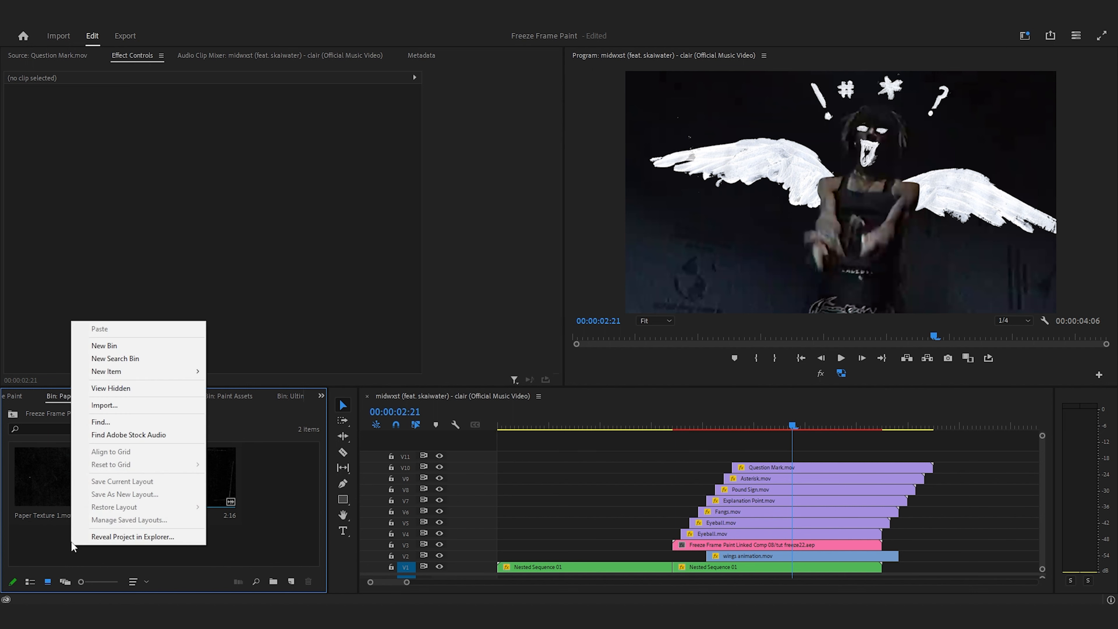
pyautogui.click(280, 531)
pyautogui.rightClick(51, 550)
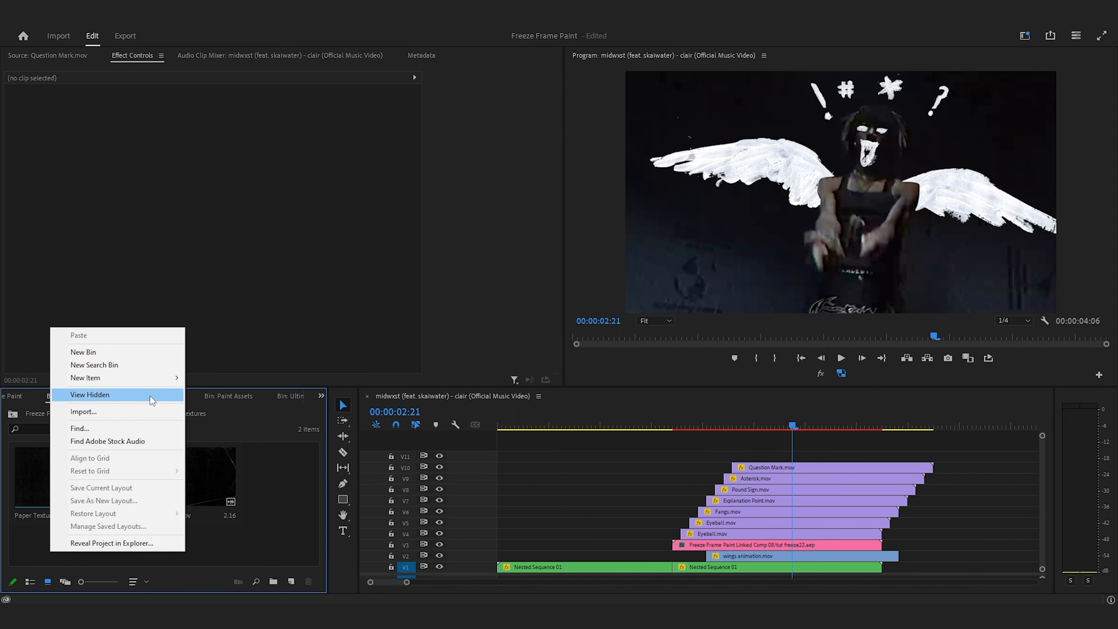
pyautogui.click(151, 411)
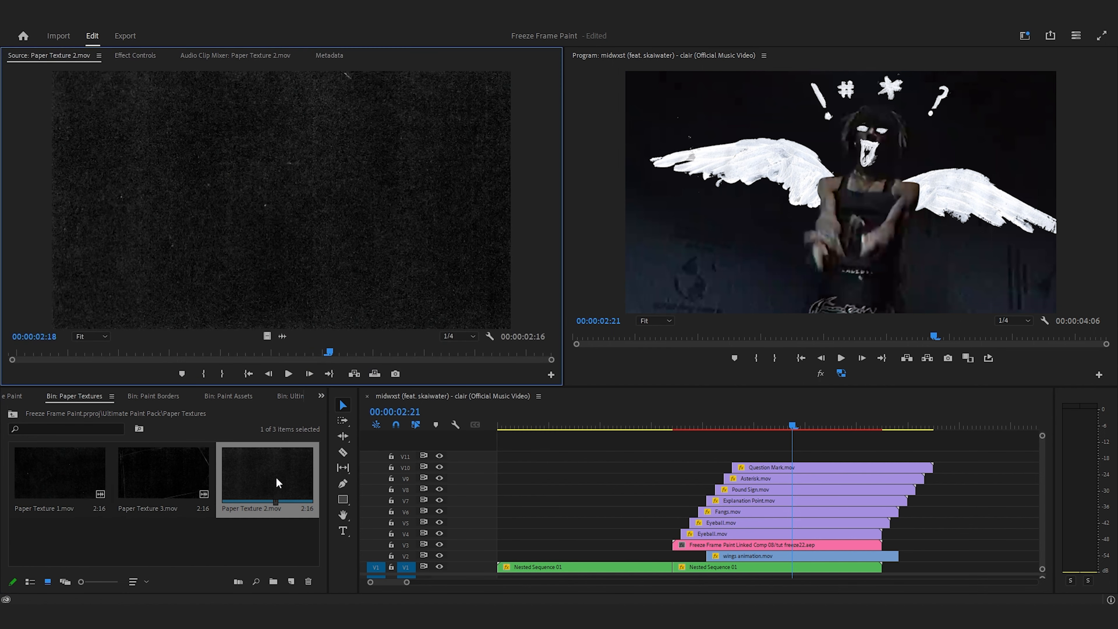
# Place the video of Paper Texture 2.mov on track V11 from the start of the freeze frame and check it at different times.
pyautogui.moveTo(268, 339); pyautogui.dragTo(686, 455)
pyautogui.click(711, 425)
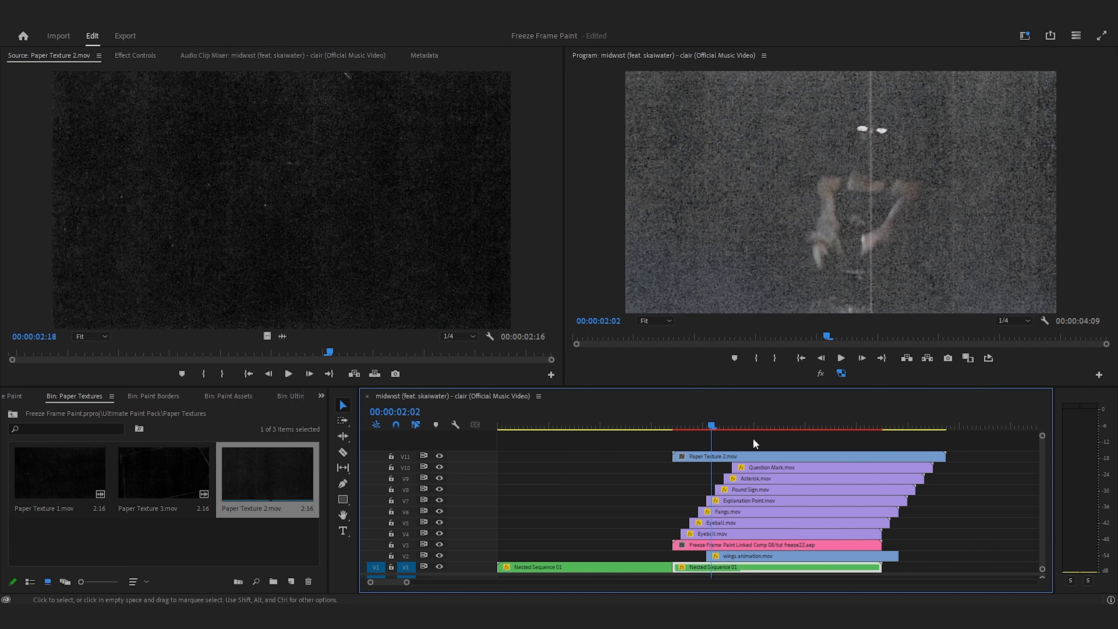
pyautogui.click(763, 453)
pyautogui.click(678, 425)
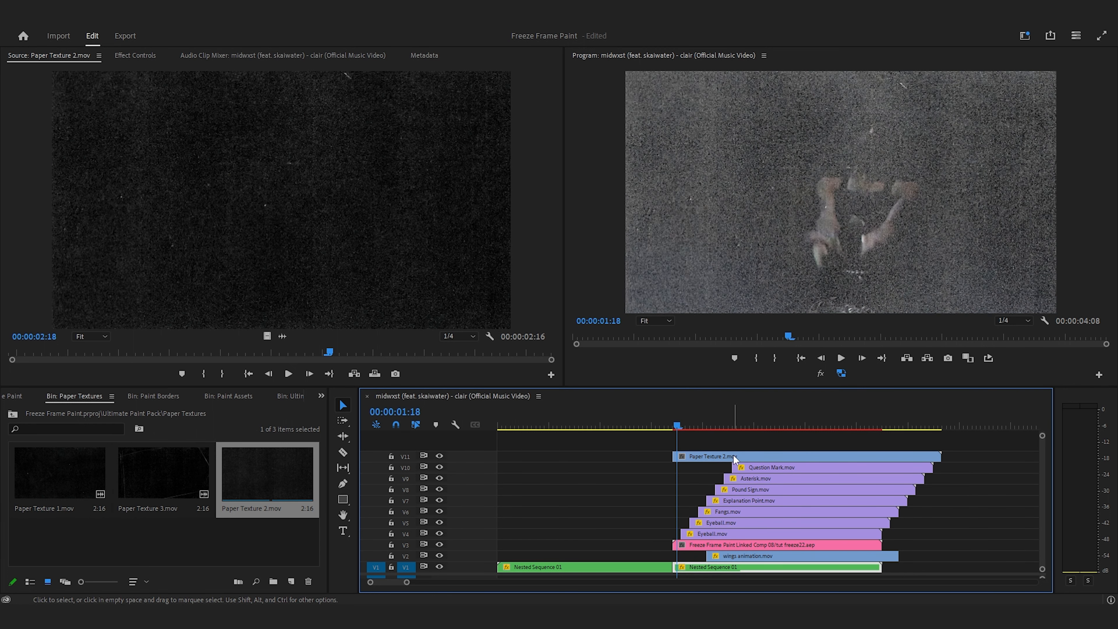
# Set the blend mode of the Paper Texture 2.mov clip on V11 to Linear Dodge (Add).
pyautogui.click(734, 458)
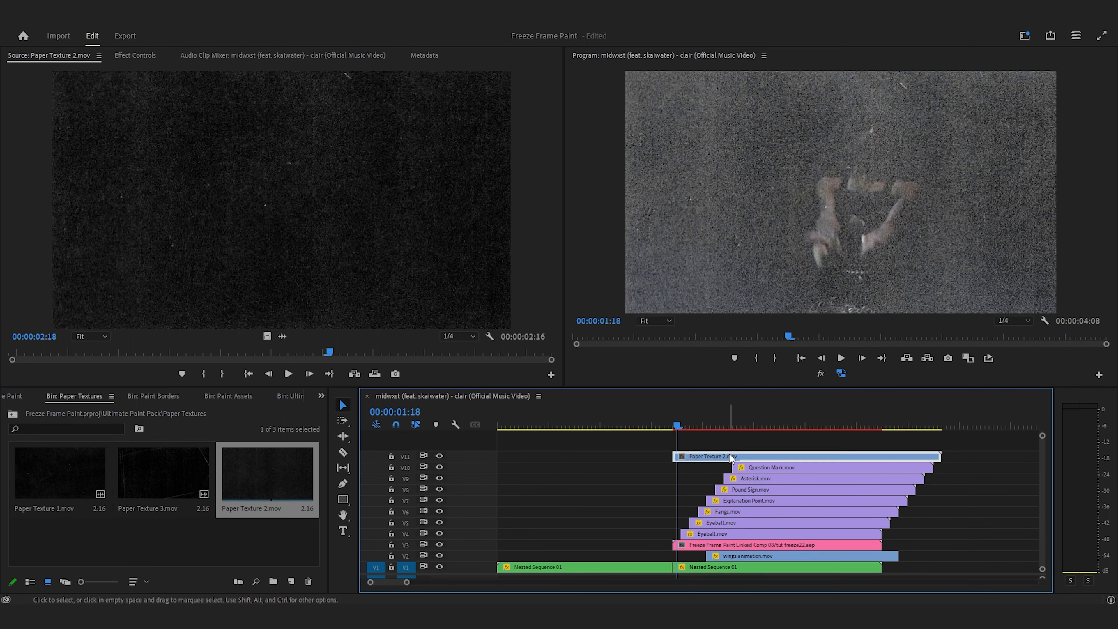
pyautogui.click(137, 57)
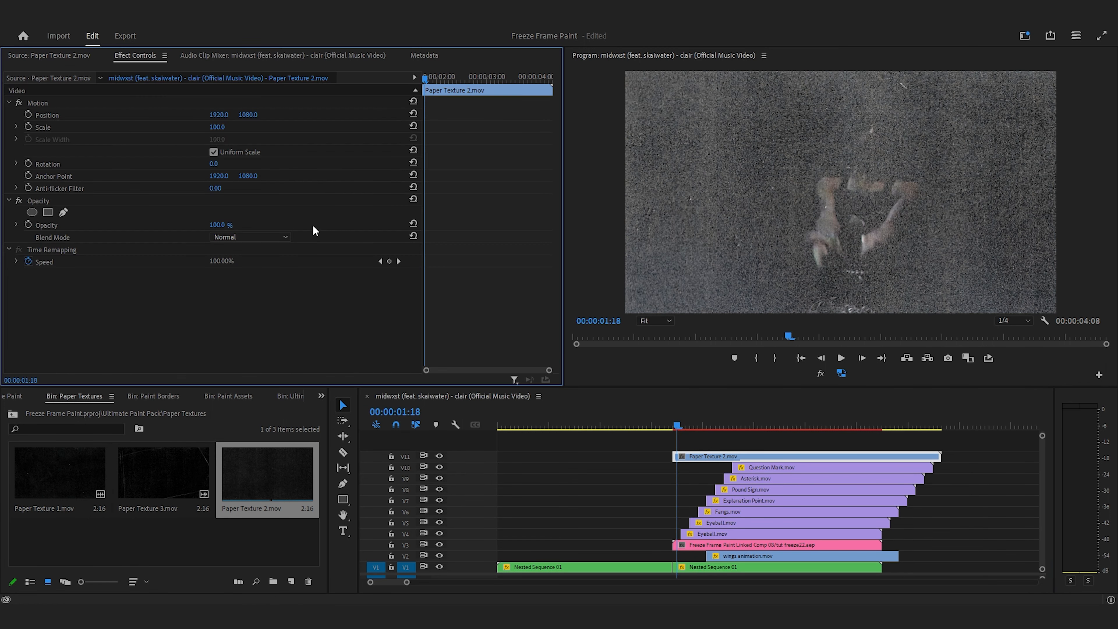
pyautogui.click(253, 238)
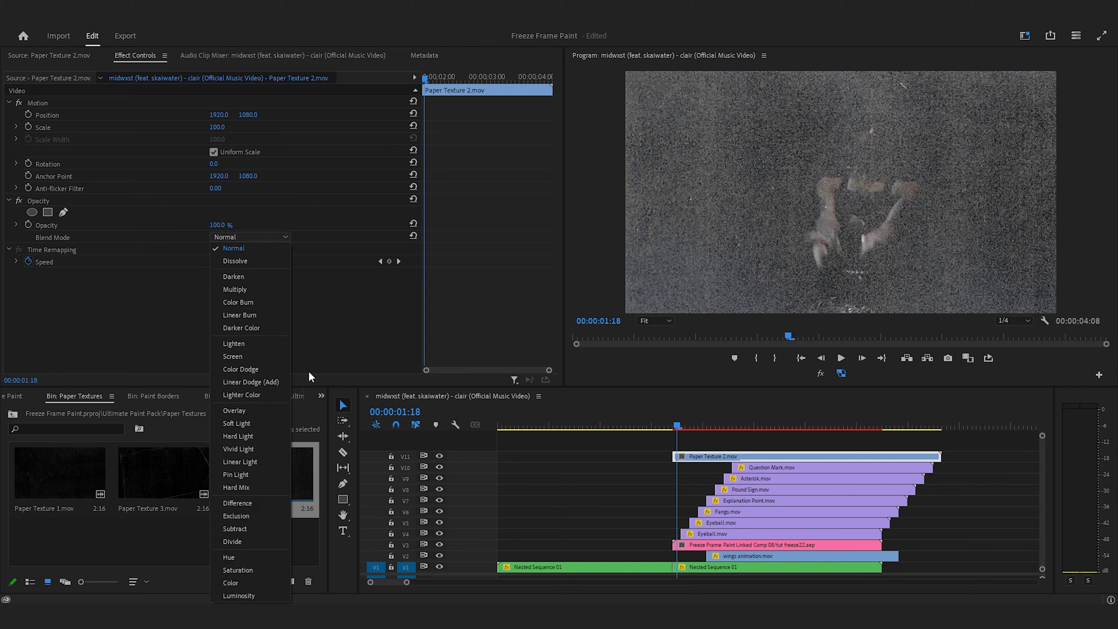
pyautogui.click(274, 383)
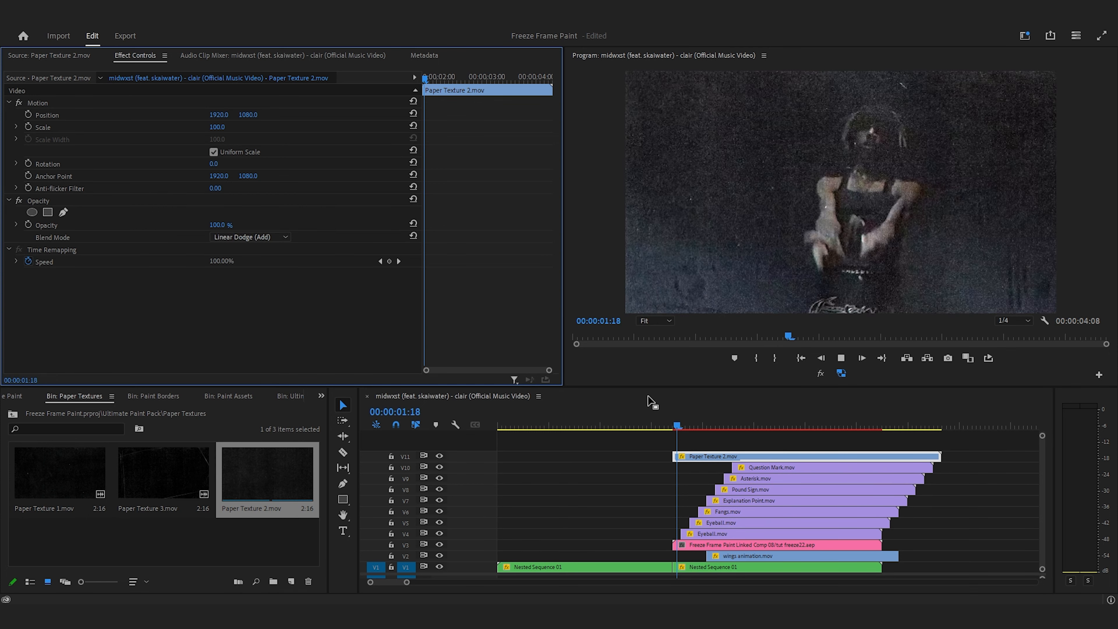
# Play back the textured sequence and trim every clip running past the freeze frame so it ends with it.
pyautogui.press('space')
pyautogui.moveTo(636, 424); pyautogui.dragTo(590, 421)
pyautogui.press('space')
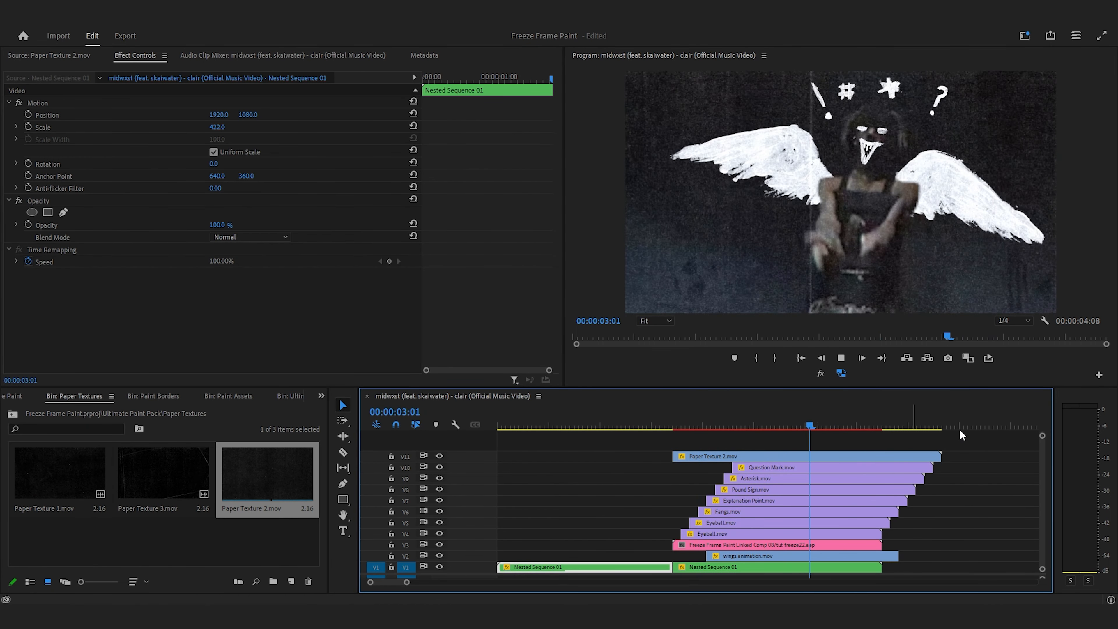
pyautogui.press('space')
pyautogui.moveTo(897, 553); pyautogui.dragTo(881, 477)
pyautogui.moveTo(932, 466); pyautogui.dragTo(881, 455)
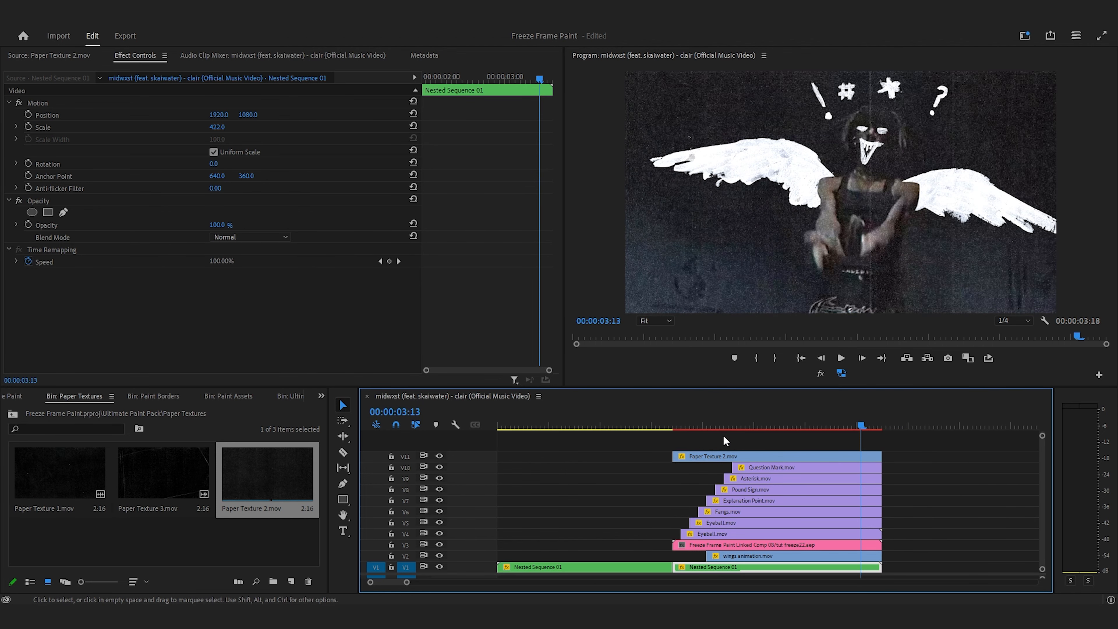
# Render and replace the linked composition on V3 as QuickTime with the GoPro CineForm RGB 12-bit with alpha preset.
pyautogui.click(748, 545)
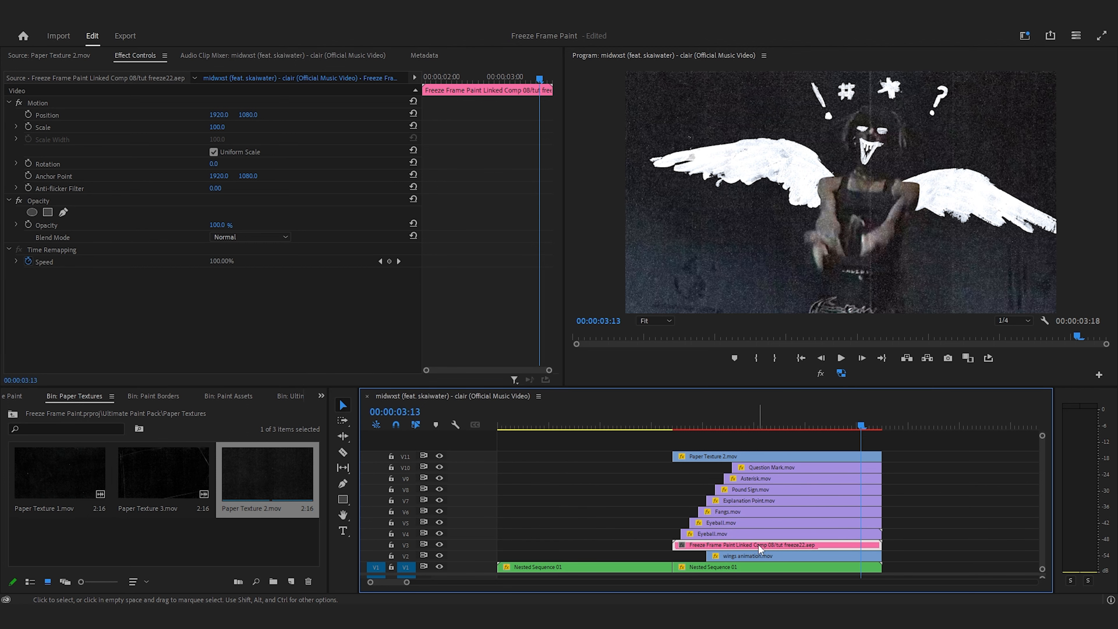
pyautogui.rightClick(758, 546)
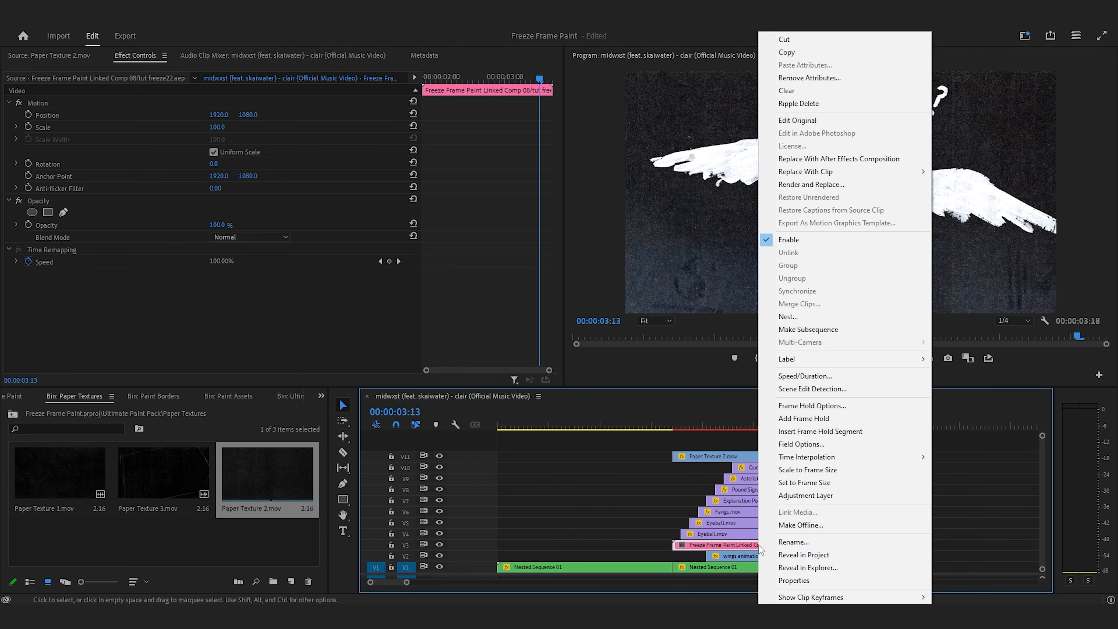
pyautogui.click(808, 184)
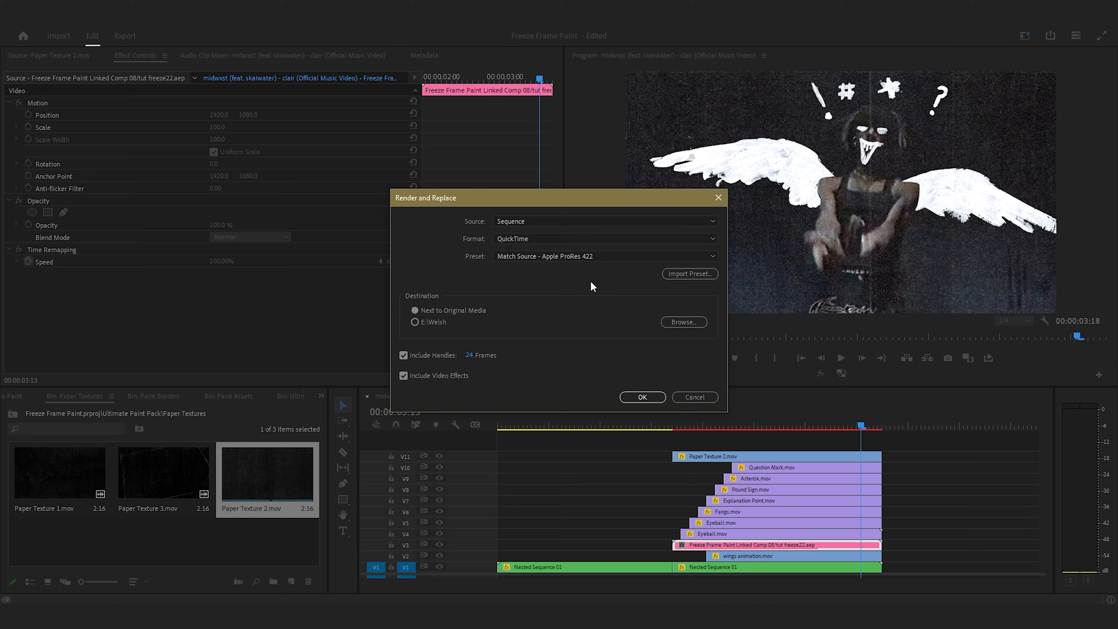
pyautogui.click(539, 238)
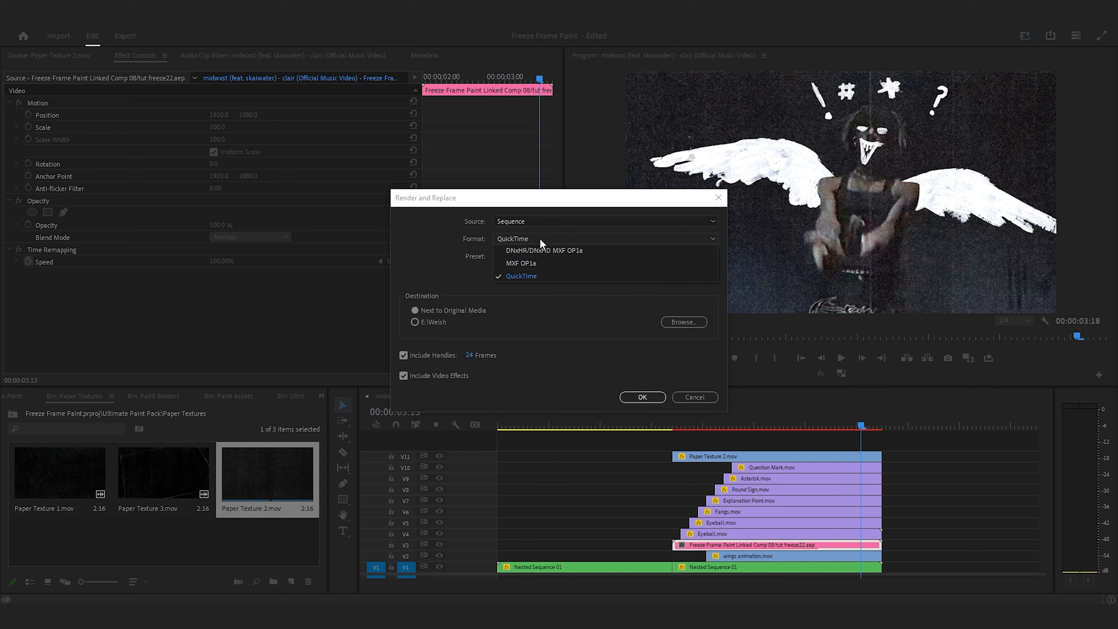
pyautogui.click(480, 264)
pyautogui.click(562, 256)
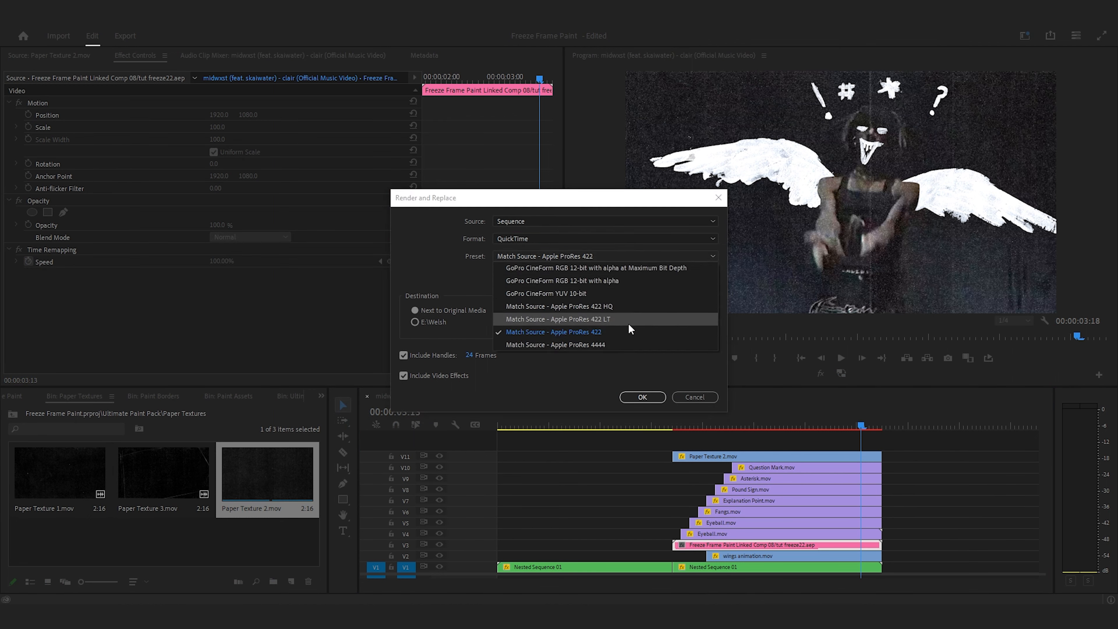
pyautogui.click(616, 280)
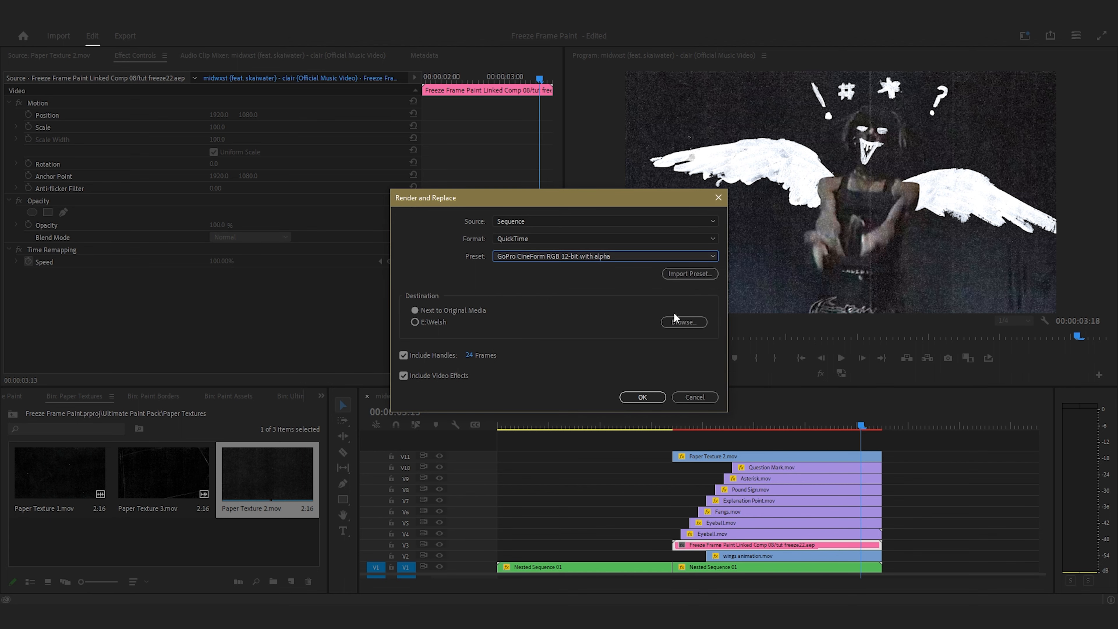
pyautogui.click(633, 398)
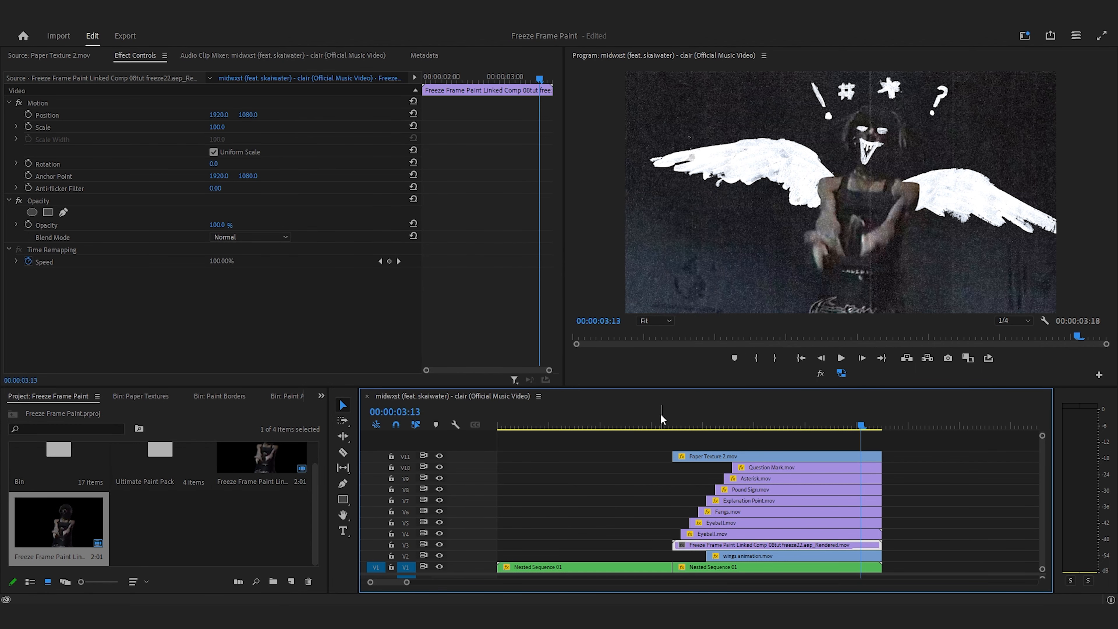
# Play back the sequence from just before the freeze frame to check it with the rendered clip.
pyautogui.click(641, 419)
pyautogui.press('space')
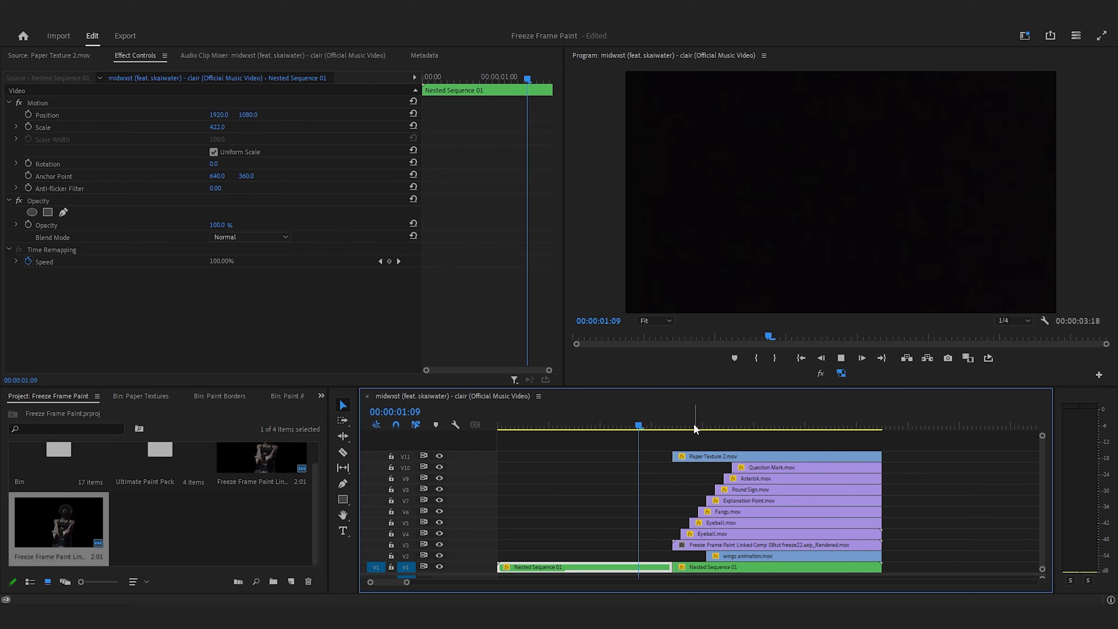
pyautogui.press('space')
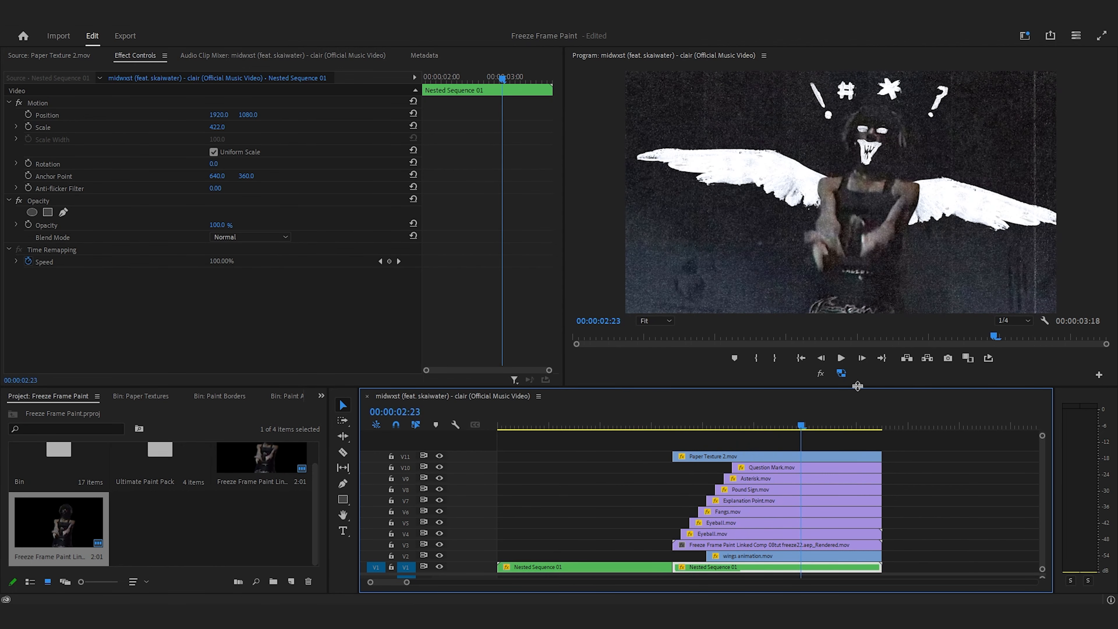
# Nest all freeze-frame clips from V1 to V11 into one sequence and move the nest up to V2.
pyautogui.moveTo(727, 441); pyautogui.dragTo(801, 571)
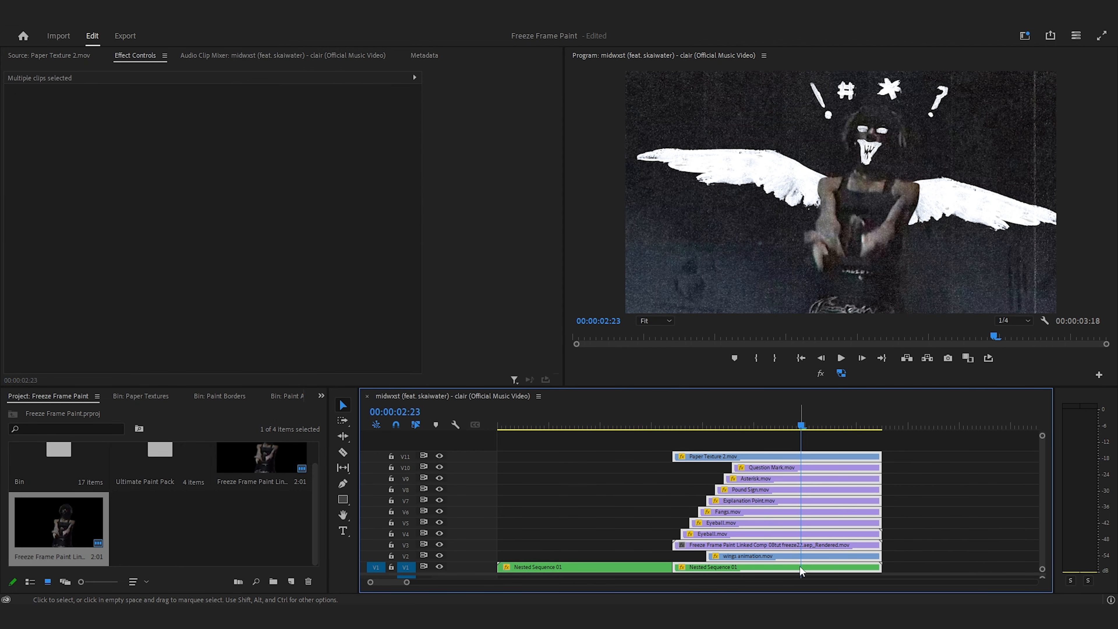
pyautogui.rightClick(760, 567)
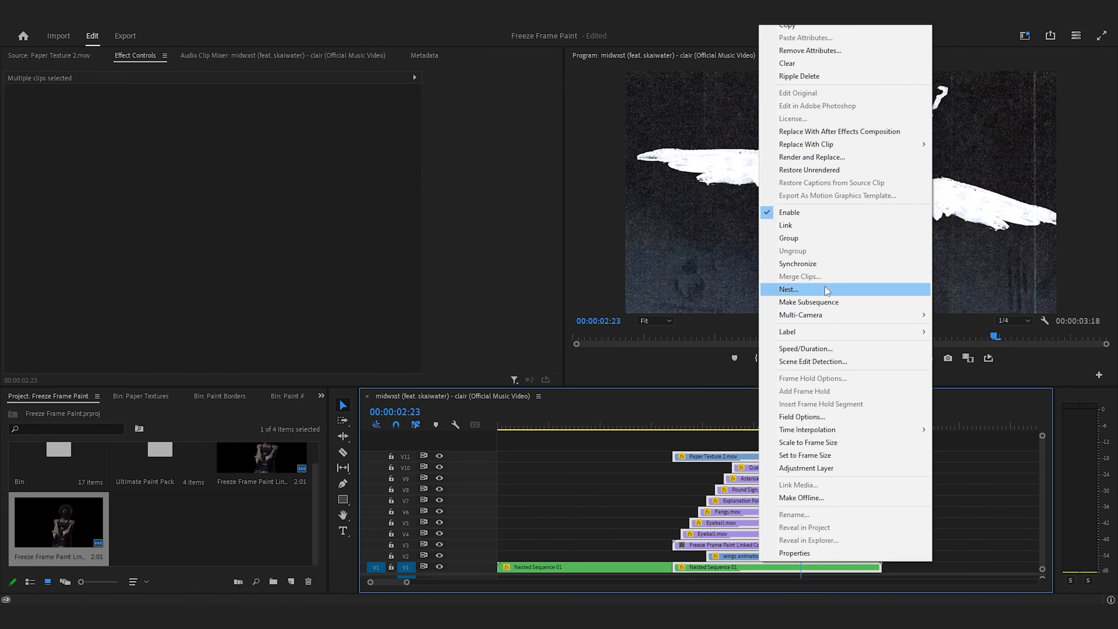
pyautogui.click(787, 289)
pyautogui.click(517, 319)
pyautogui.click(718, 504)
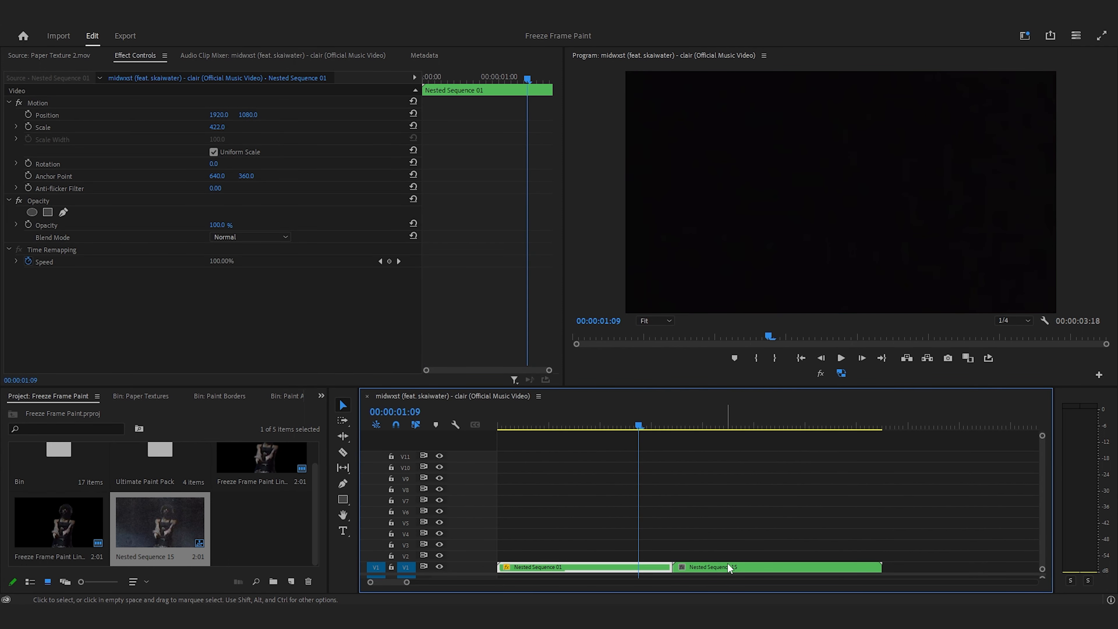
pyautogui.moveTo(728, 567); pyautogui.dragTo(728, 556)
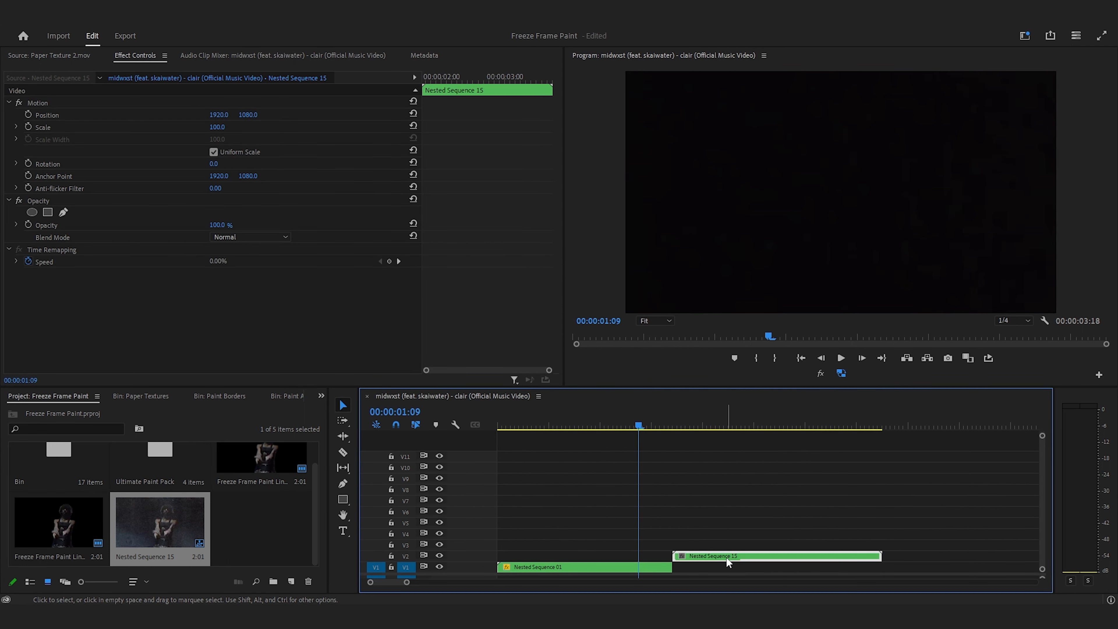
# Replace the nested freeze-frame clip on V2 with an After Effects composition.
pyautogui.press('space')
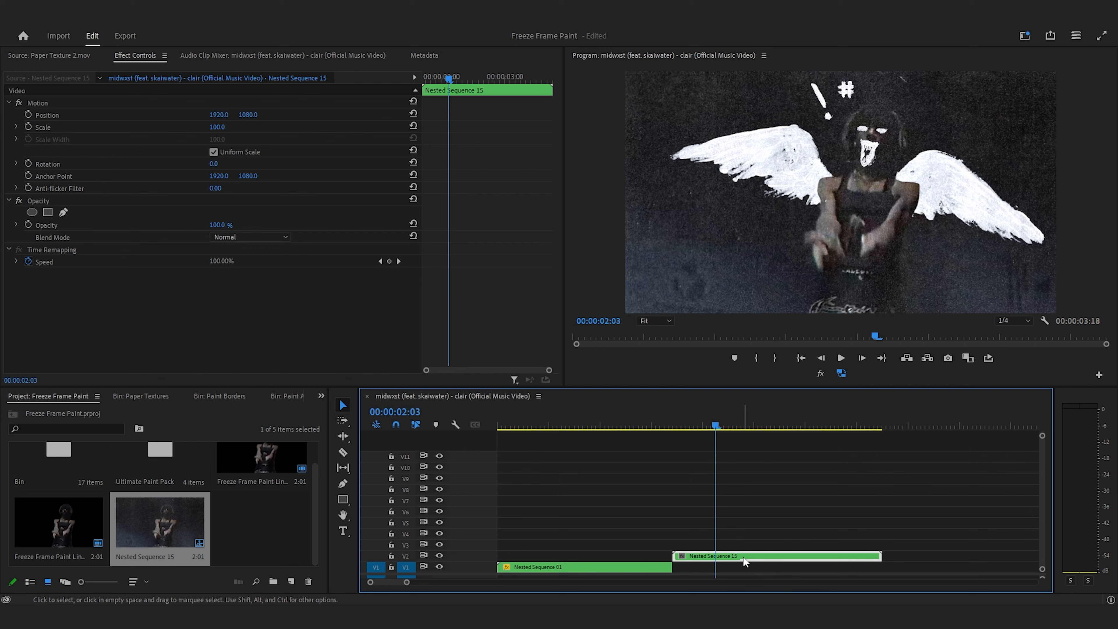
pyautogui.rightClick(742, 555)
pyautogui.click(847, 159)
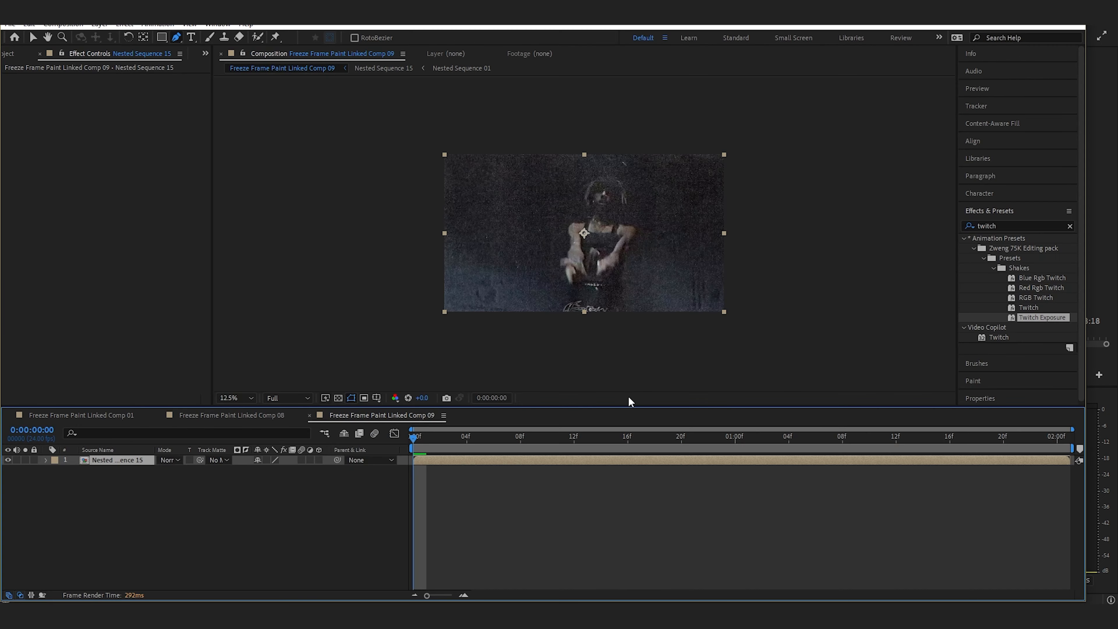
# Preview the new linked composition in After Effects and set its preview resolution to Quarter.
pyautogui.press('space')
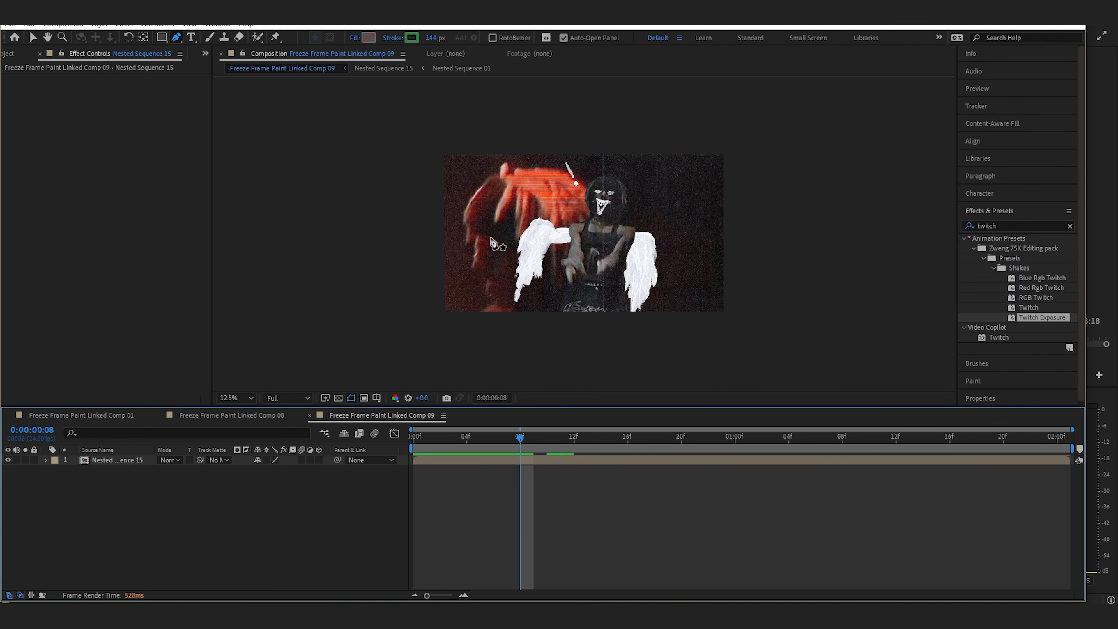
pyautogui.press('space')
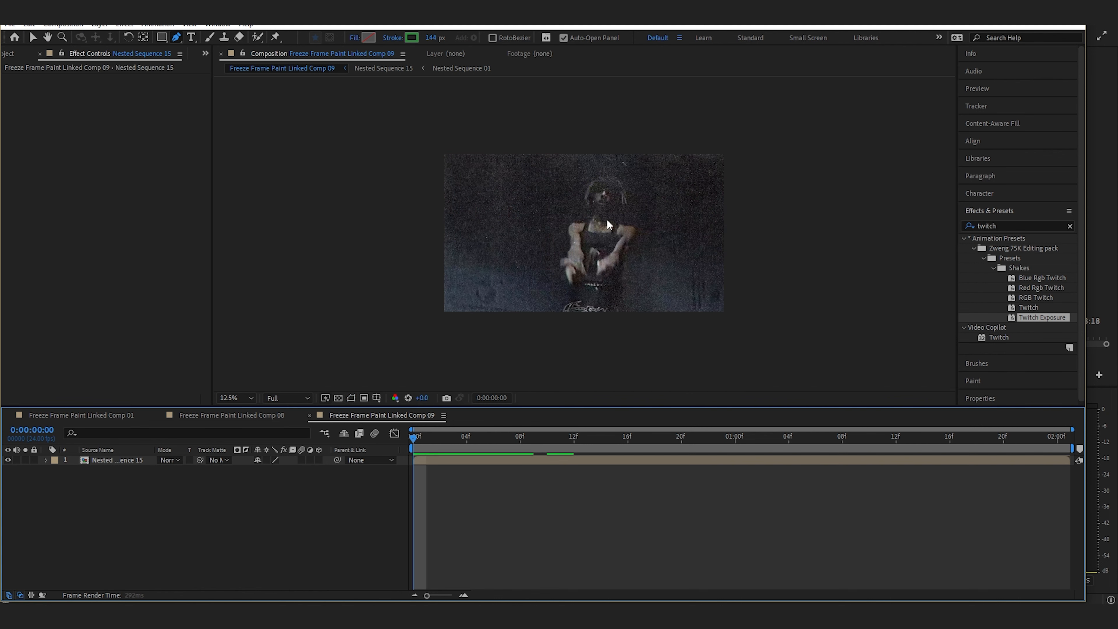
pyautogui.click(287, 398)
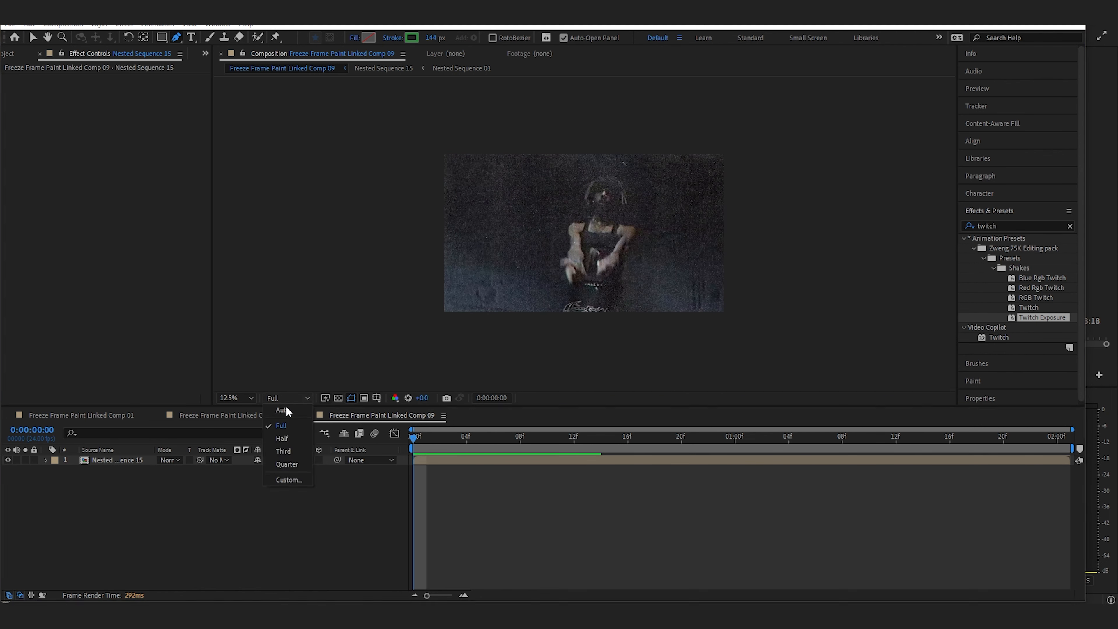
pyautogui.click(300, 464)
# Open the Nested Sequence 15 composition and apply Freeze Frame to its Nested Sequence 01 layer.
pyautogui.doubleClick(462, 459)
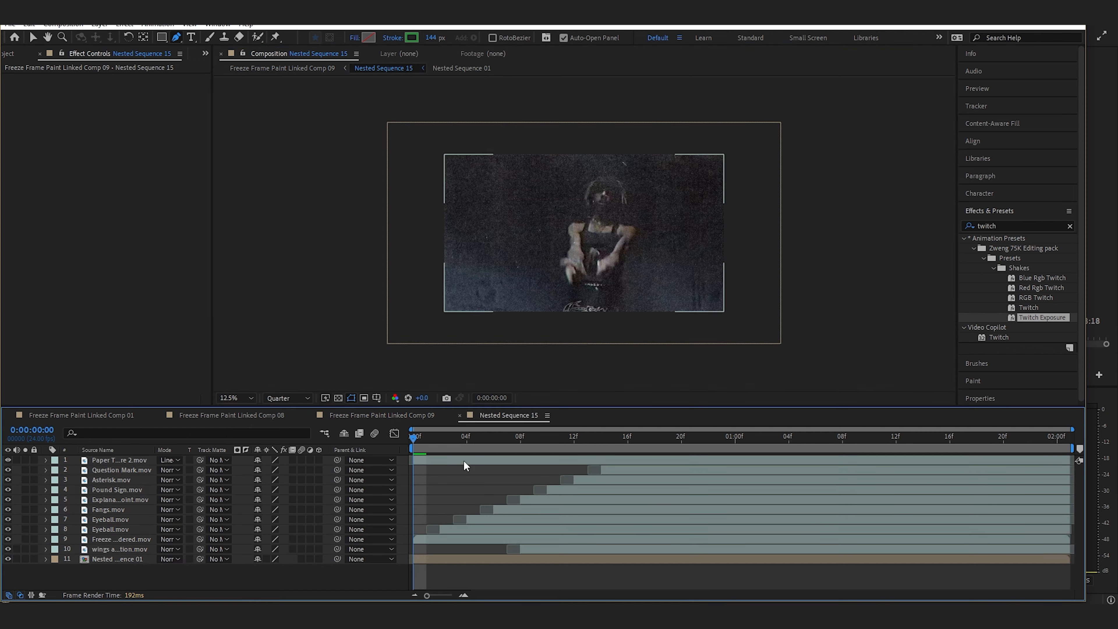
pyautogui.click(442, 559)
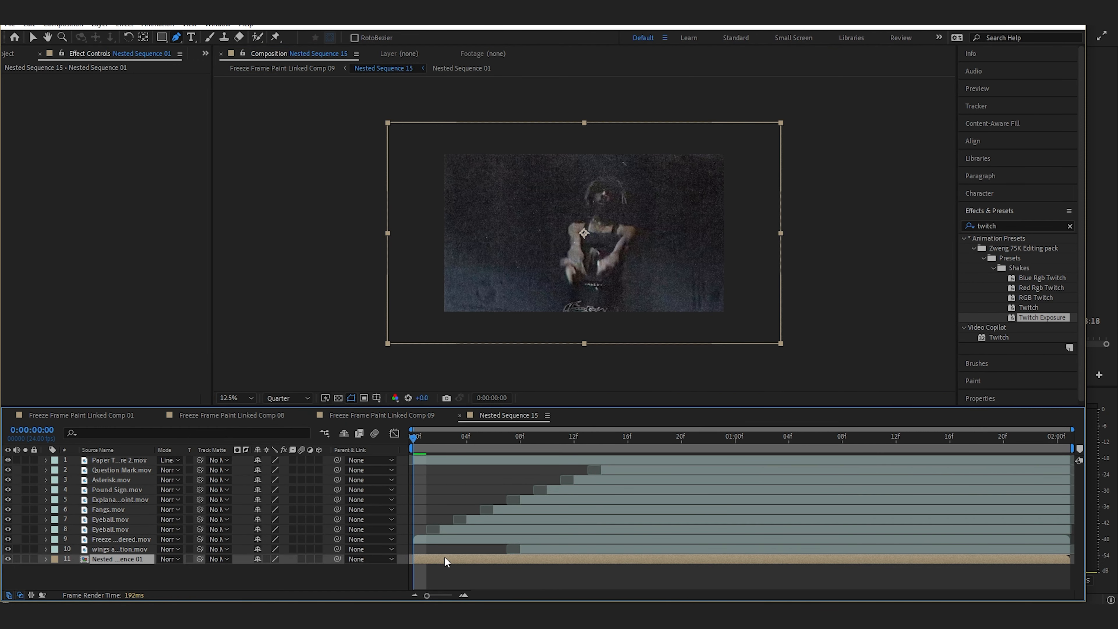
pyautogui.rightClick(444, 557)
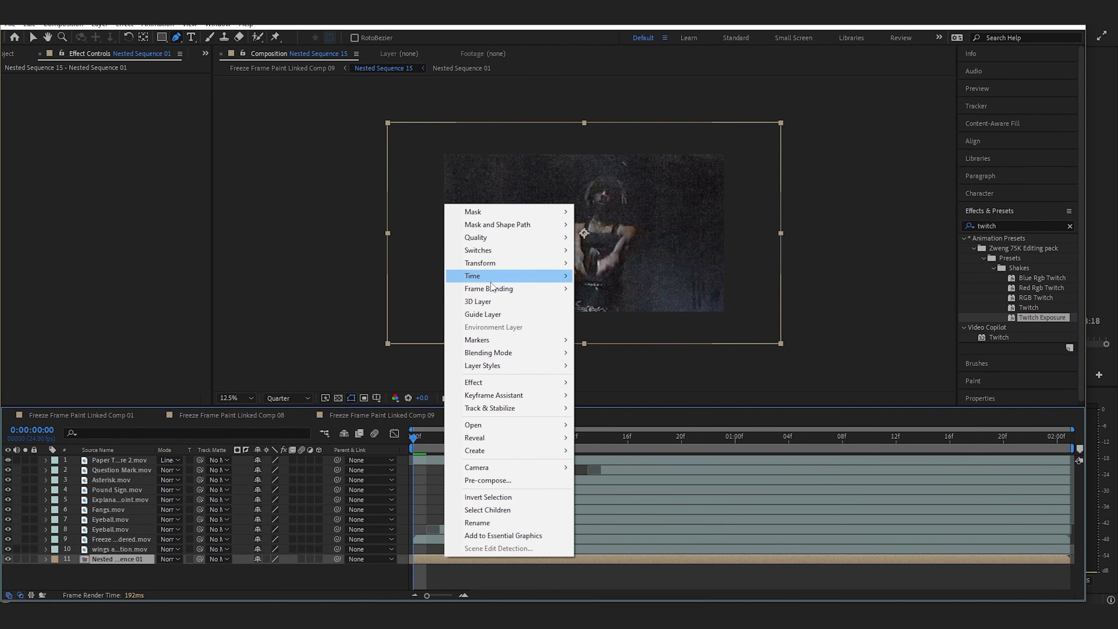
pyautogui.moveTo(492, 281)
pyautogui.click(616, 314)
pyautogui.press('h')
# Preview the nested composition and Freeze Frame Paint Linked Comp 09 to check that the background stays frozen.
pyautogui.press('space')
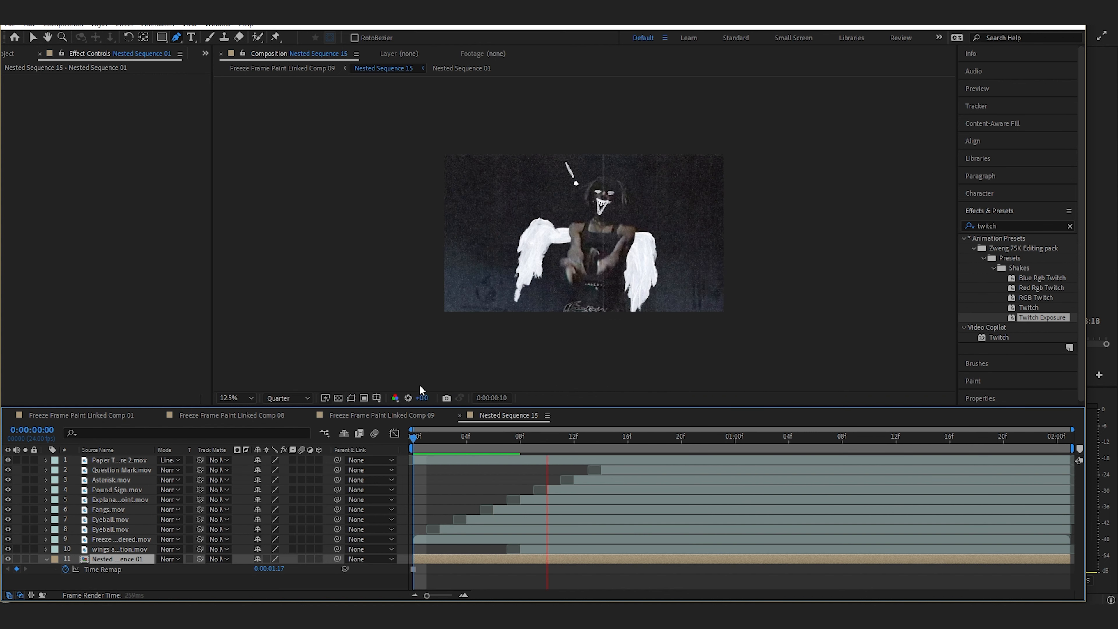
pyautogui.press('space')
pyautogui.click(408, 416)
pyautogui.press('space')
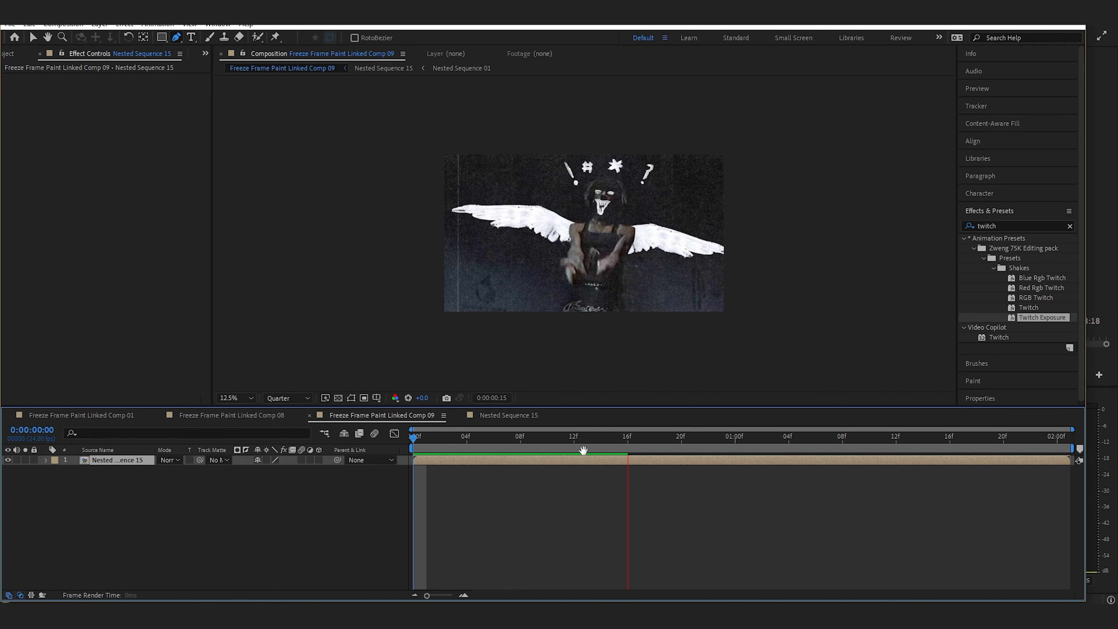
pyautogui.press('space')
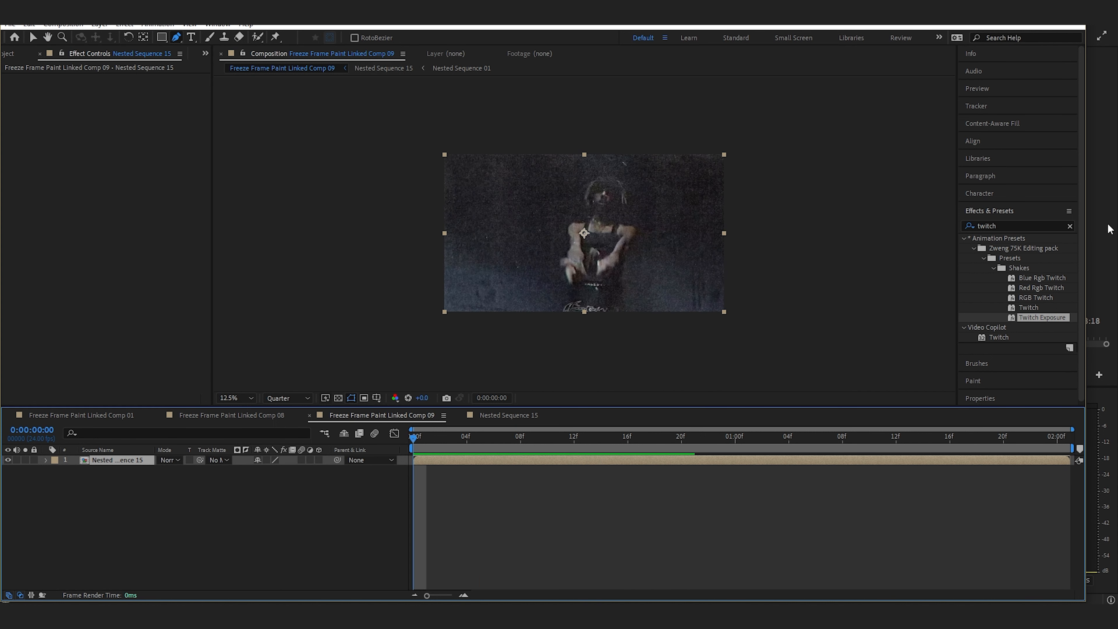
# Search the effects and presets for shake.
pyautogui.click(1070, 225)
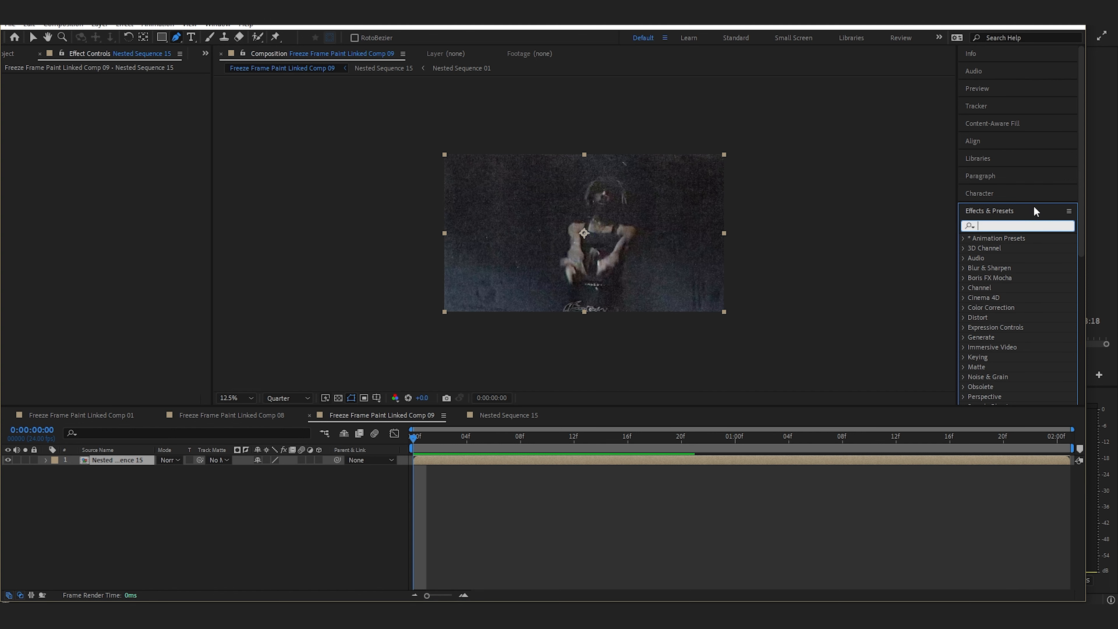
pyautogui.write('shake')
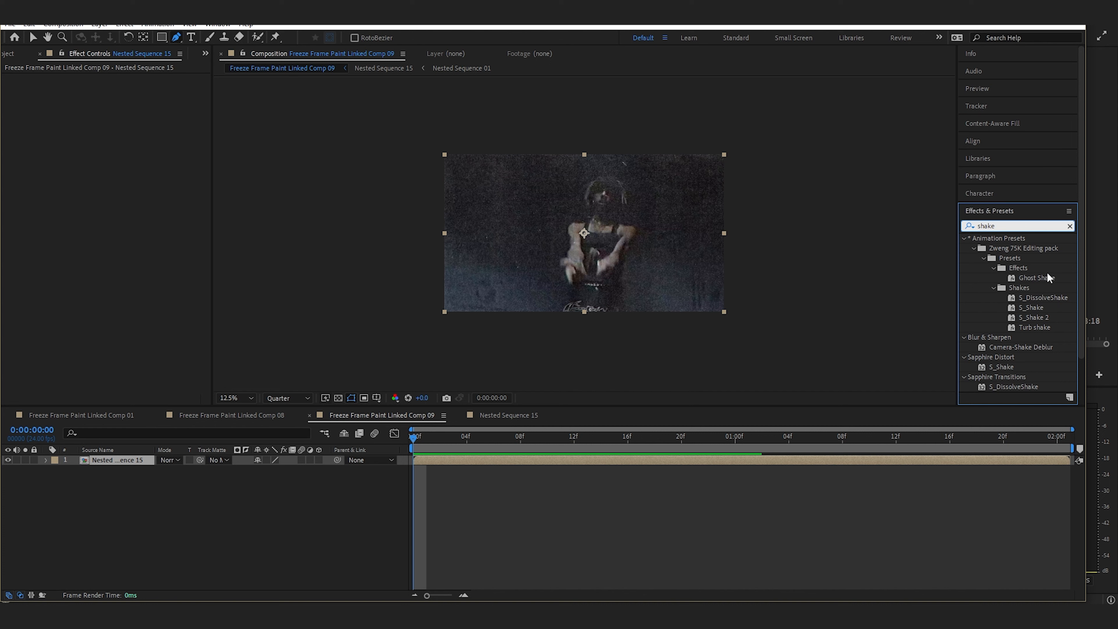
pyautogui.click(1045, 307)
pyautogui.moveTo(1034, 306); pyautogui.dragTo(482, 465)
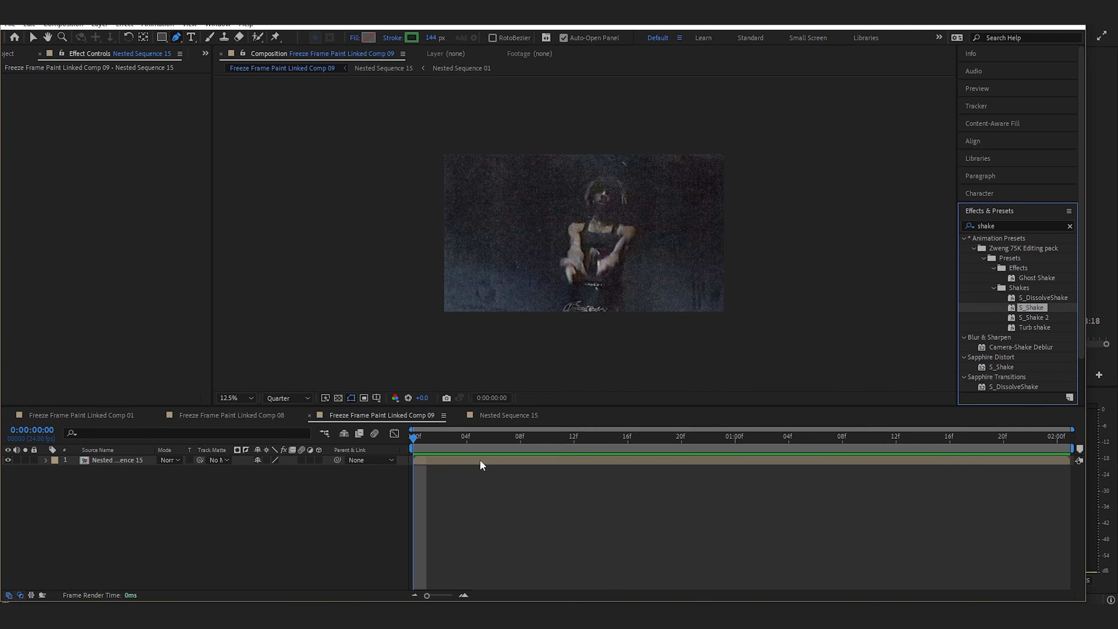
pyautogui.doubleClick(1032, 306)
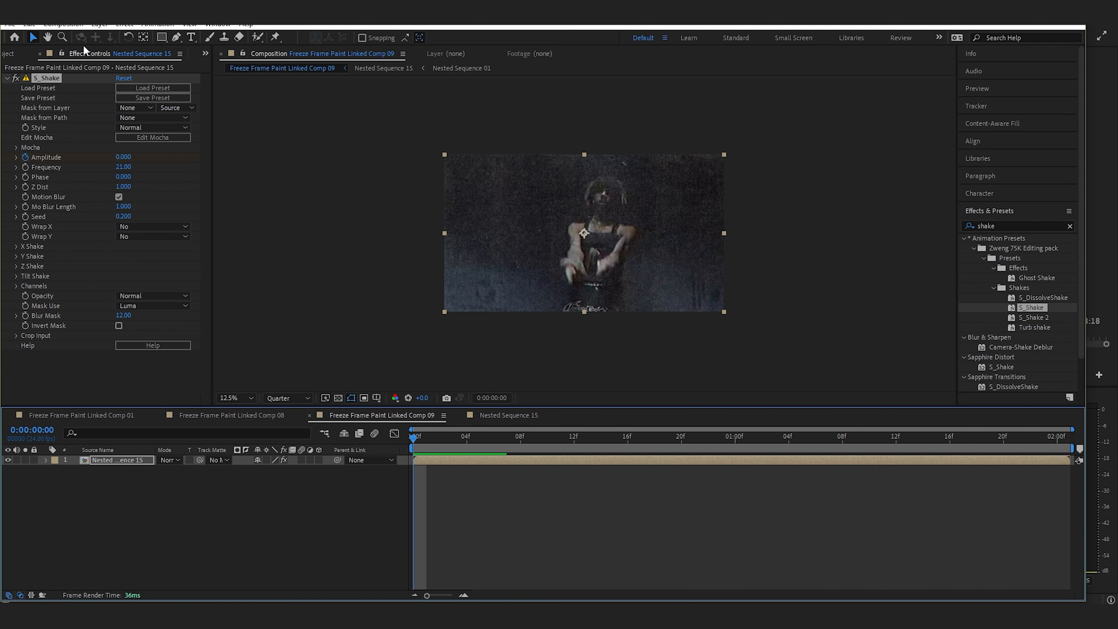
pyautogui.press('Delete')
# Replace the shake preset on the Nested Sequence 15 layer with the Sapphire Distort S_Shake effect and preview it.
pyautogui.click(1020, 368)
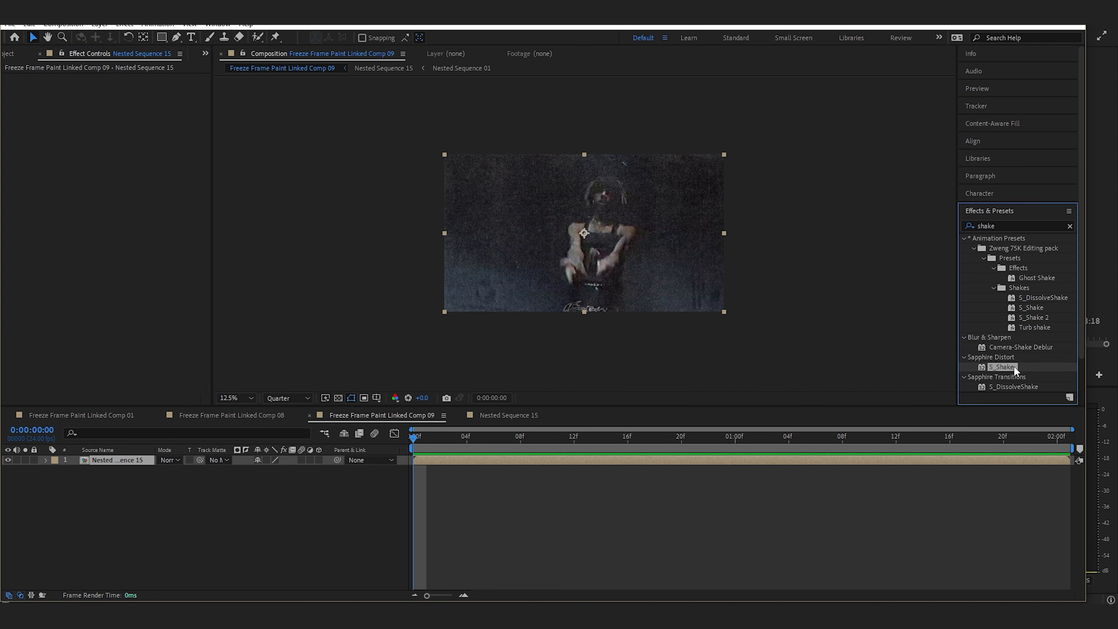
pyautogui.moveTo(1009, 374); pyautogui.dragTo(451, 462)
pyautogui.press('space')
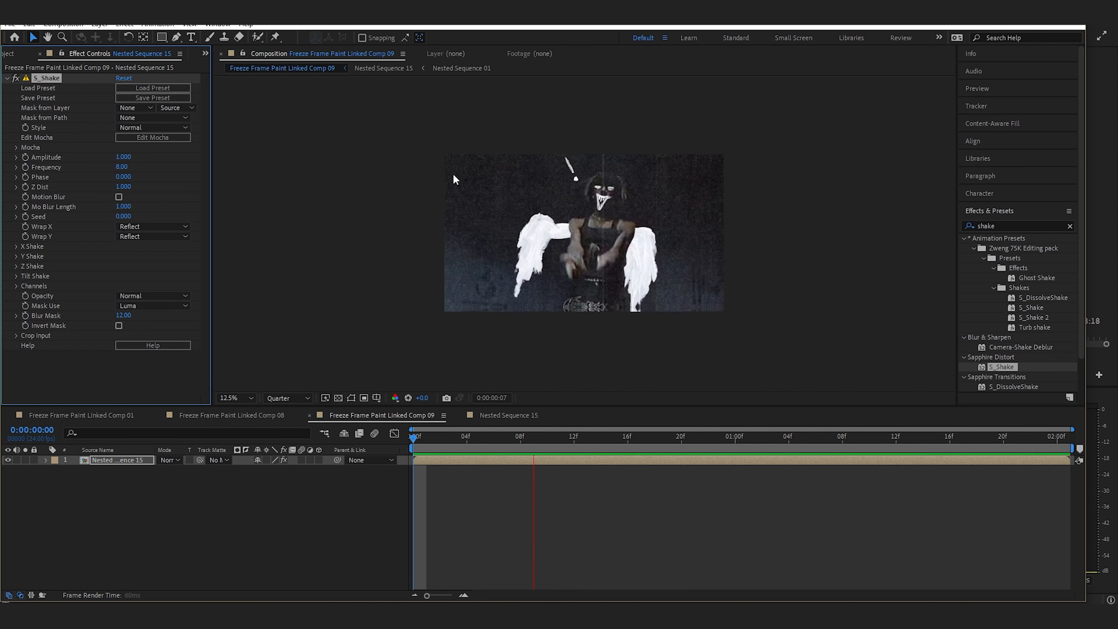
pyautogui.click(594, 176)
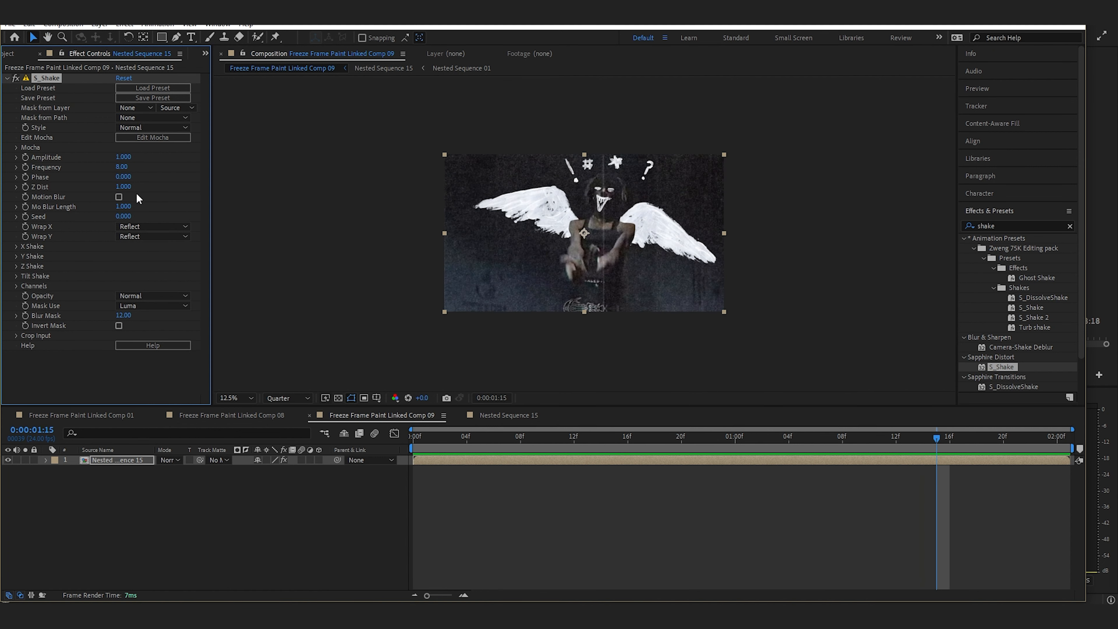
# Enable S_Shake's Motion Blur, set Amplitude to 0.750 and Frequency to 4.30, and preview from the beginning.
pyautogui.click(119, 197)
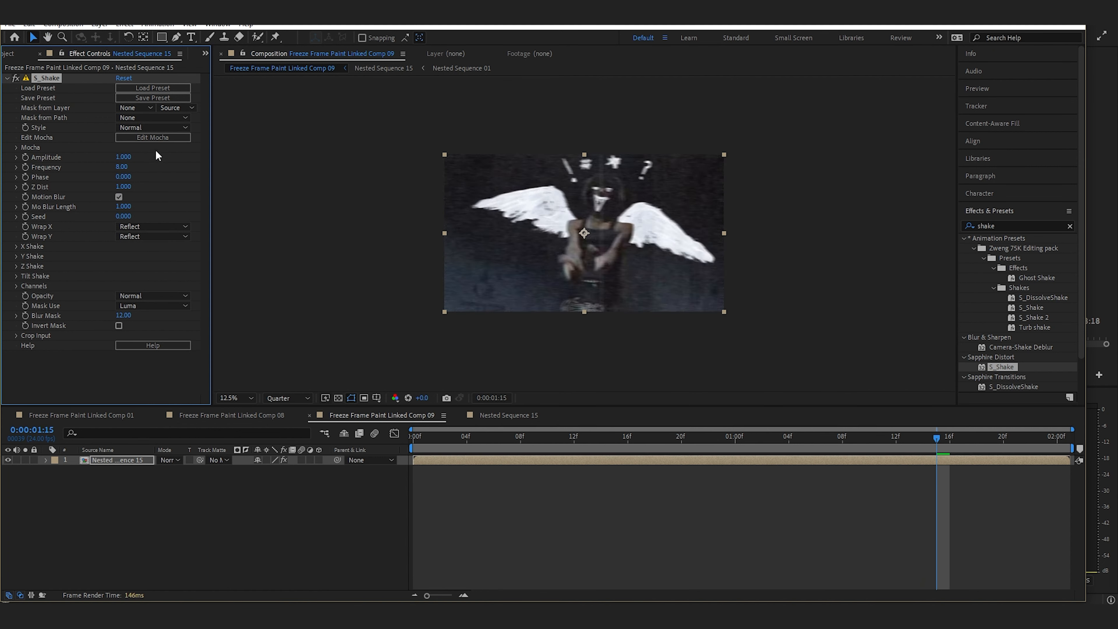
pyautogui.moveTo(126, 157); pyautogui.dragTo(106, 168)
pyautogui.press('space')
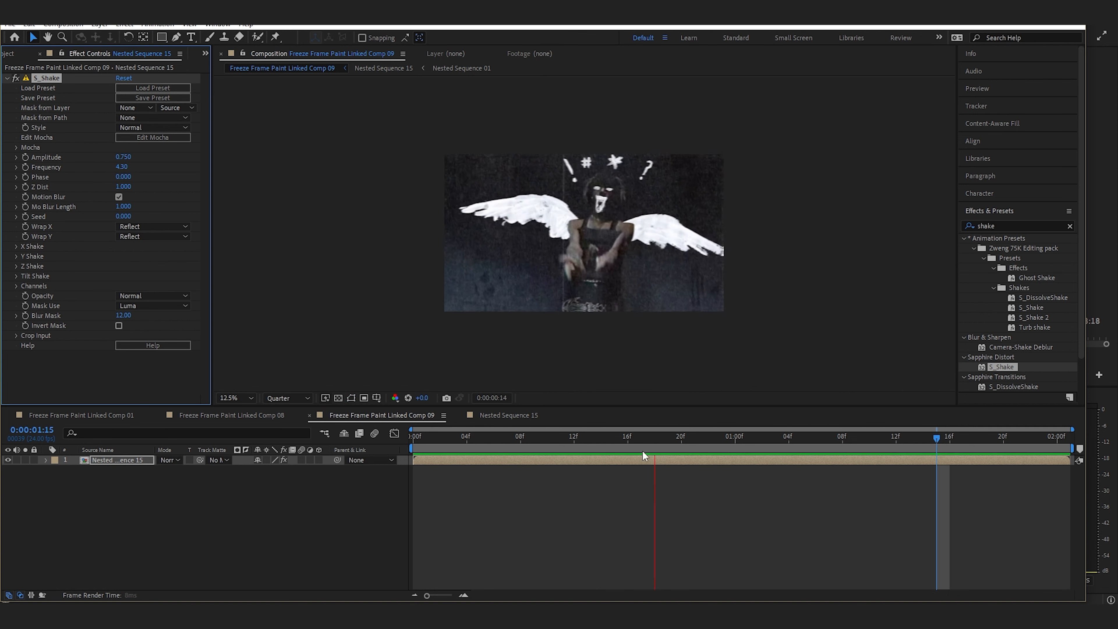
pyautogui.press('space')
pyautogui.moveTo(453, 436); pyautogui.dragTo(409, 437)
# Search the effects and presets for flicker.
pyautogui.click(1069, 226)
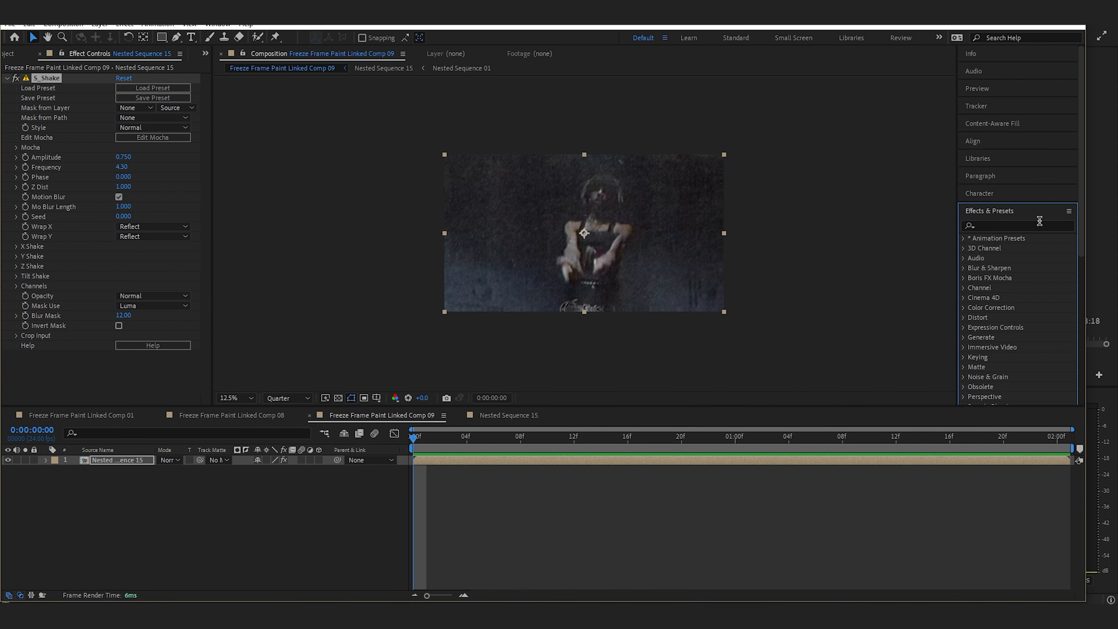
pyautogui.write('flicker')
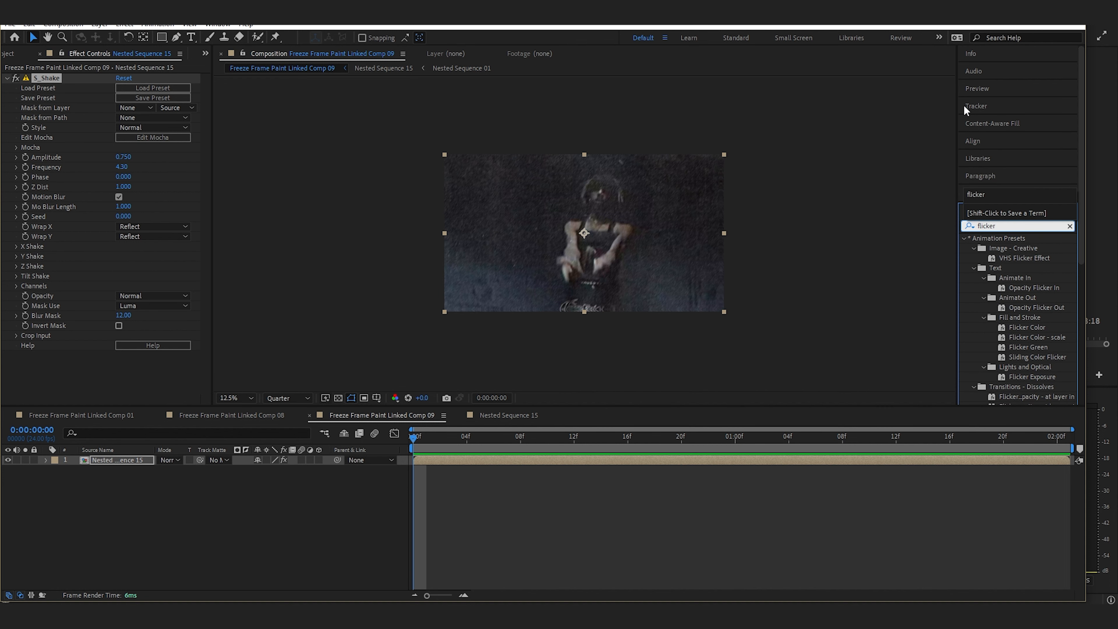
# Switch to Premiere Pro and play through the cut from Nested Sequence 01 to the linked freeze-frame clip.
pyautogui.click(458, 616)
pyautogui.moveTo(608, 424); pyautogui.dragTo(547, 424)
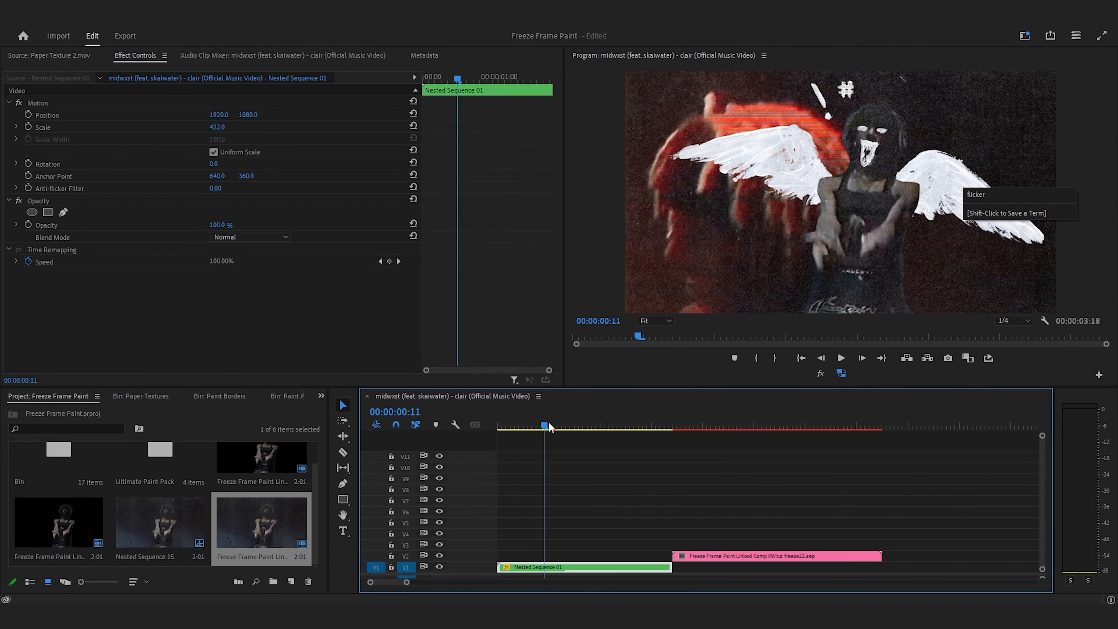
pyautogui.press('space')
pyautogui.press('space')
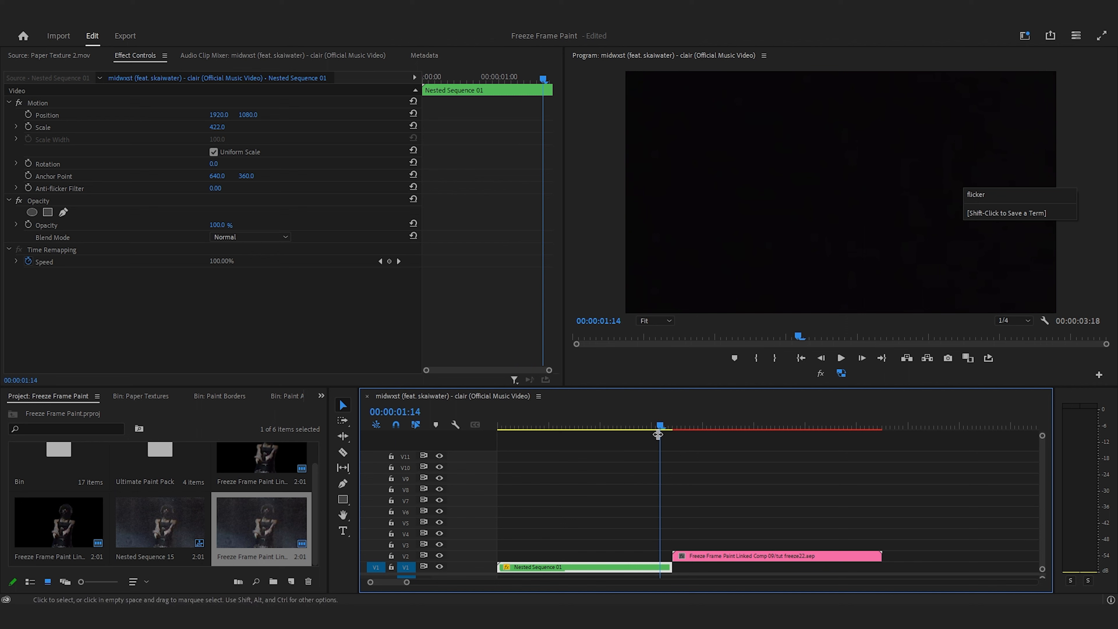
pyautogui.moveTo(661, 430)
pyautogui.mouseDown()
pyautogui.moveTo(589, 429)
pyautogui.moveTo(681, 429)
pyautogui.mouseUp()
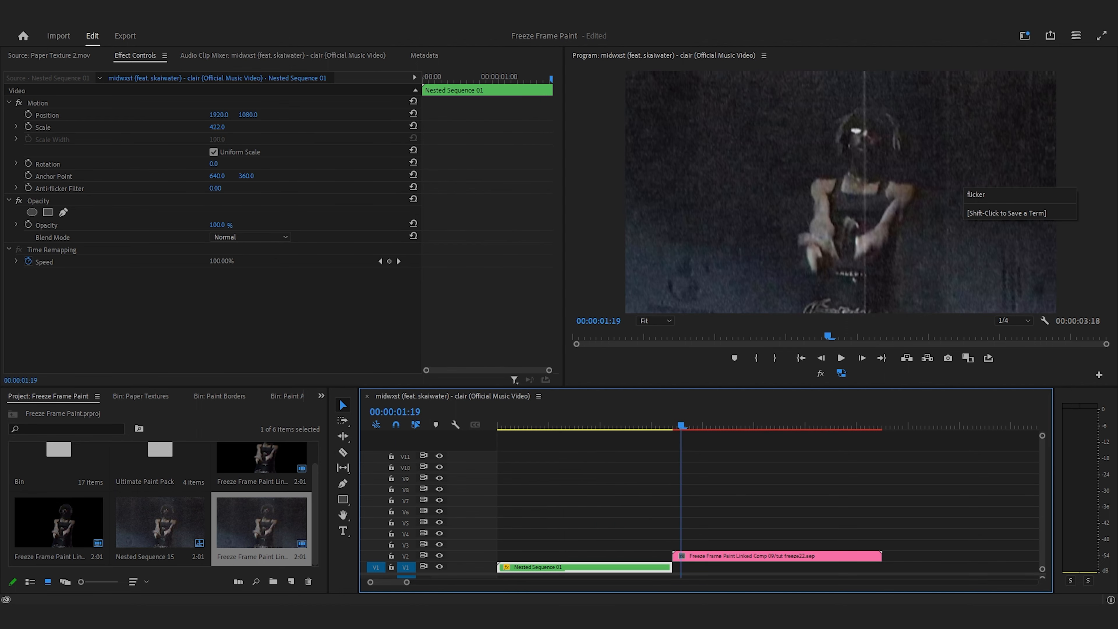
# Return to After Effects and apply the Sapphire Time S_Flicker effect to the Nested Sequence 15 layer.
pyautogui.click(480, 616)
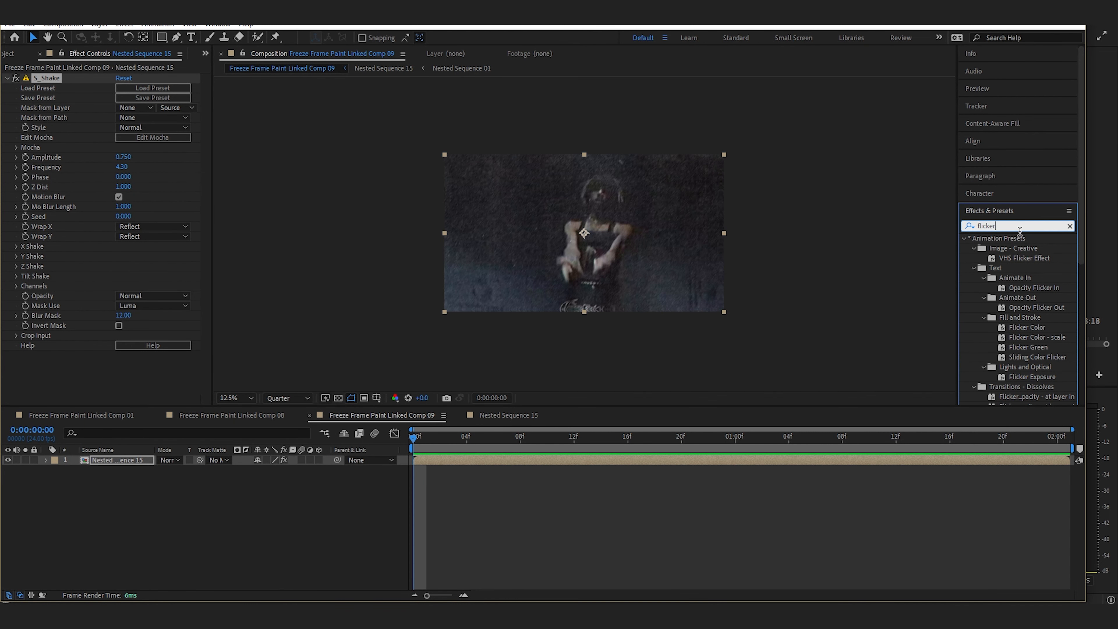
pyautogui.scroll(-2, 1025, 290)
pyautogui.scroll(-5, 1021, 317)
pyautogui.click(972, 256)
pyautogui.moveTo(1005, 255); pyautogui.dragTo(487, 463)
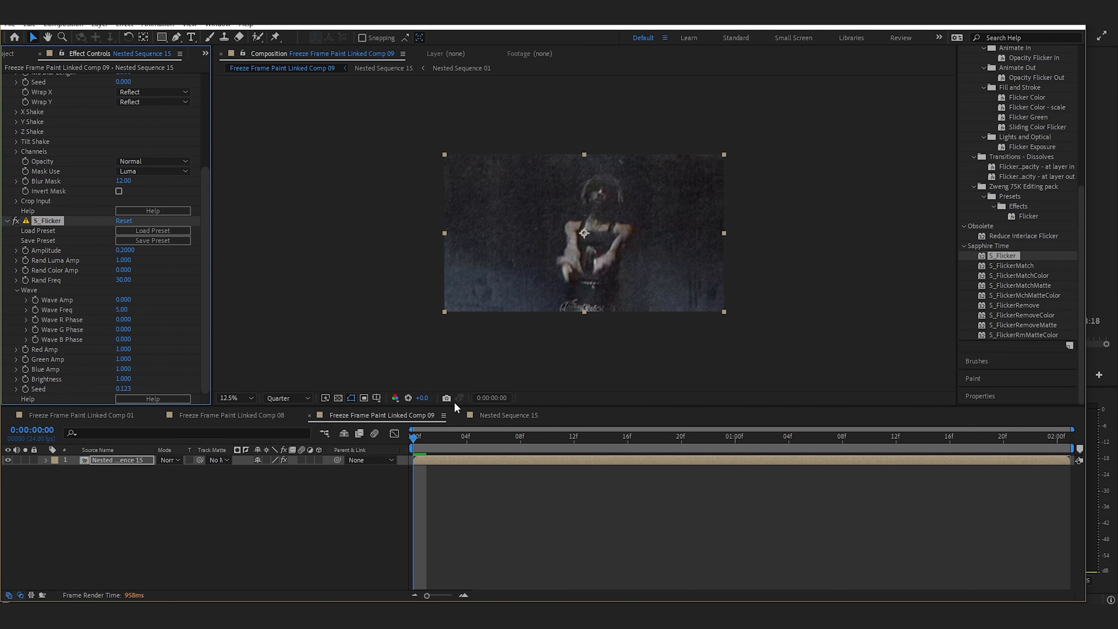
# Preview the flicker in the composition from the first frame and return to the start.
pyautogui.click(578, 532)
pyautogui.moveTo(416, 436); pyautogui.dragTo(417, 460)
pyautogui.press('space')
pyautogui.press('space')
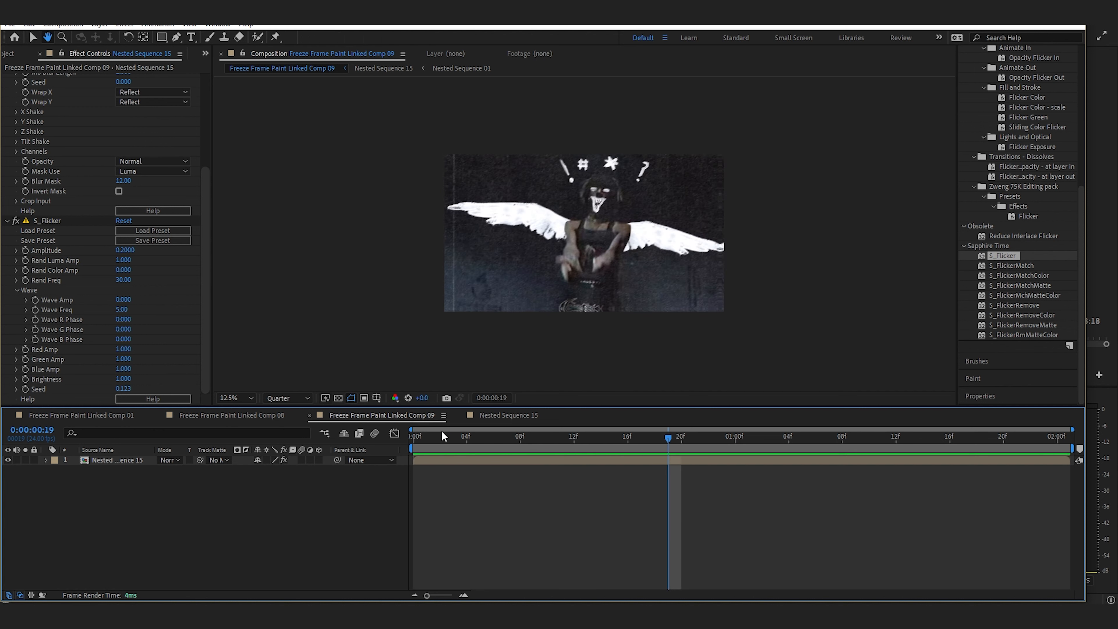
pyautogui.moveTo(443, 435); pyautogui.dragTo(404, 446)
# Set S_Flicker's Amplitude to 1.2200 and preview the composition.
pyautogui.moveTo(129, 250); pyautogui.dragTo(185, 249)
pyautogui.press('space')
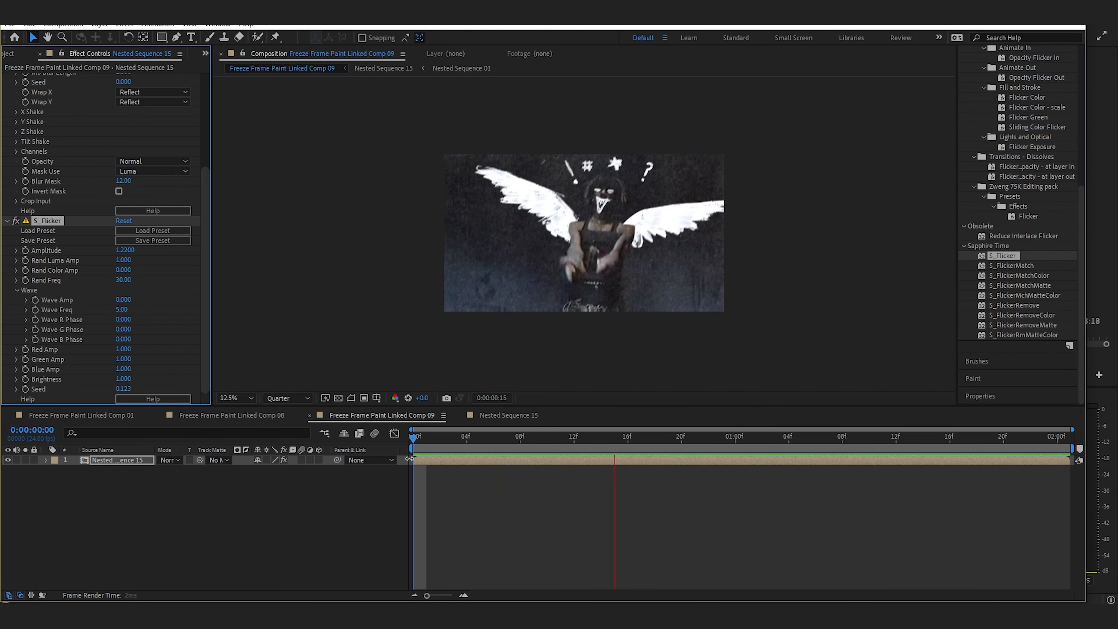
pyautogui.press('space')
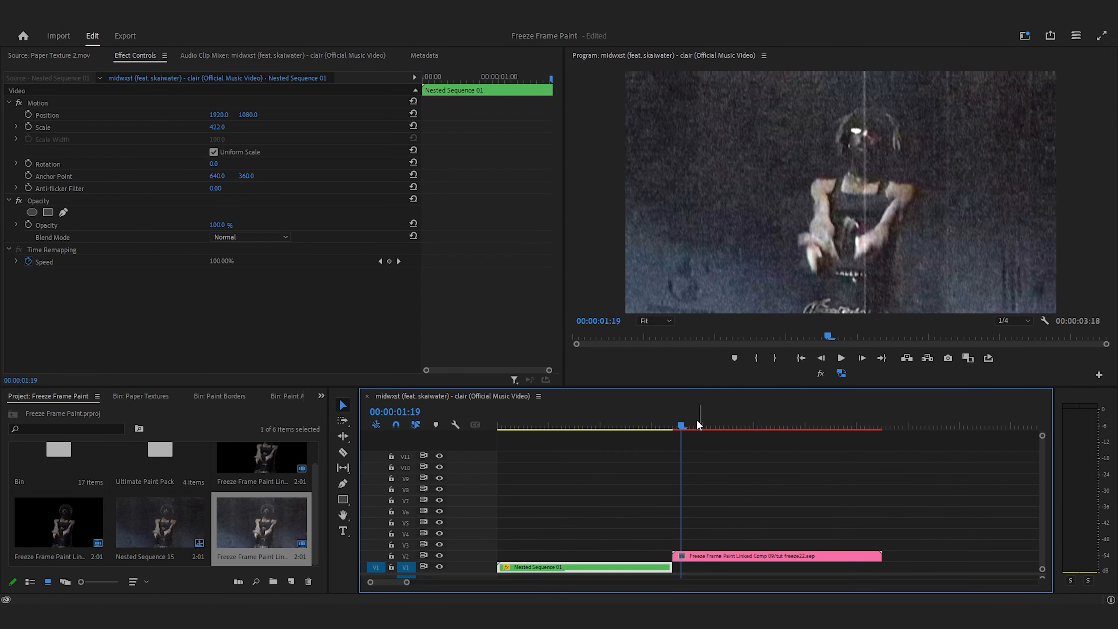
# Switch to Premiere Pro and play the sequence to review the flickering freeze frame.
pyautogui.moveTo(696, 419); pyautogui.dragTo(514, 426)
pyautogui.press('space')
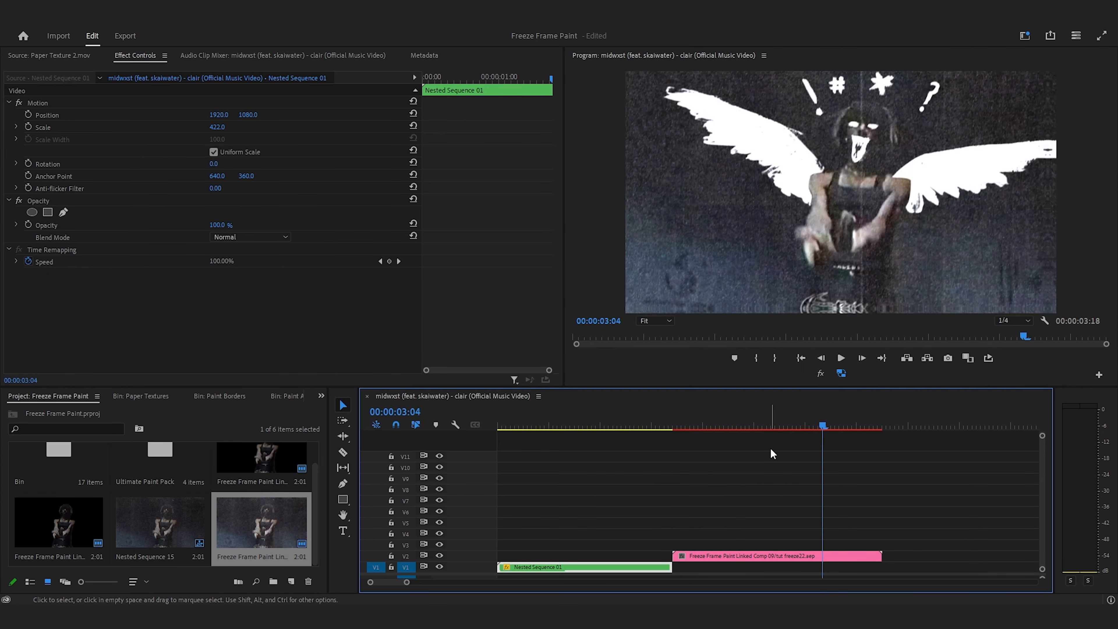
pyautogui.press('space')
pyautogui.click(694, 427)
pyautogui.moveTo(693, 427); pyautogui.dragTo(678, 425)
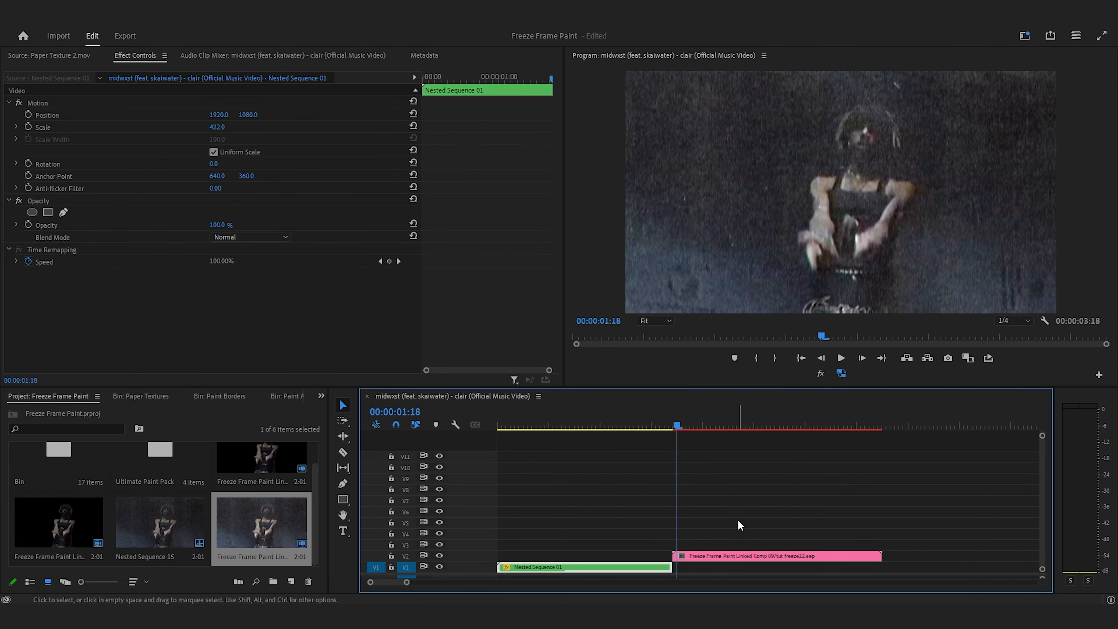
# Render and replace the linked comp clip as QuickTime with the Match Source - Apple ProRes 422 preset.
pyautogui.click(734, 535)
pyautogui.rightClick(721, 558)
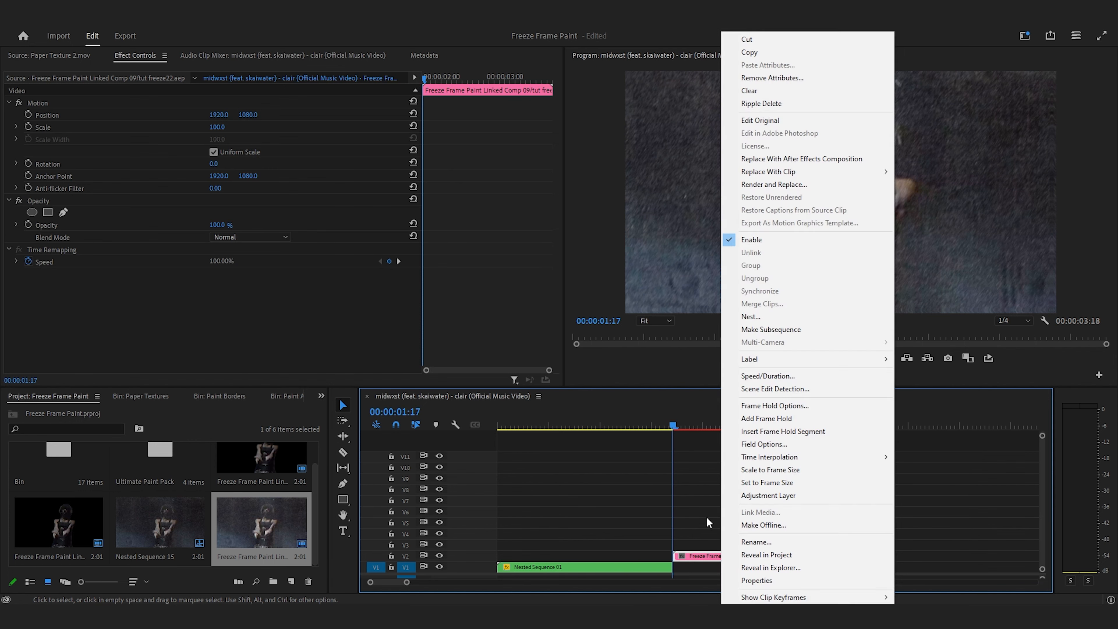
pyautogui.press('Escape')
pyautogui.rightClick(725, 554)
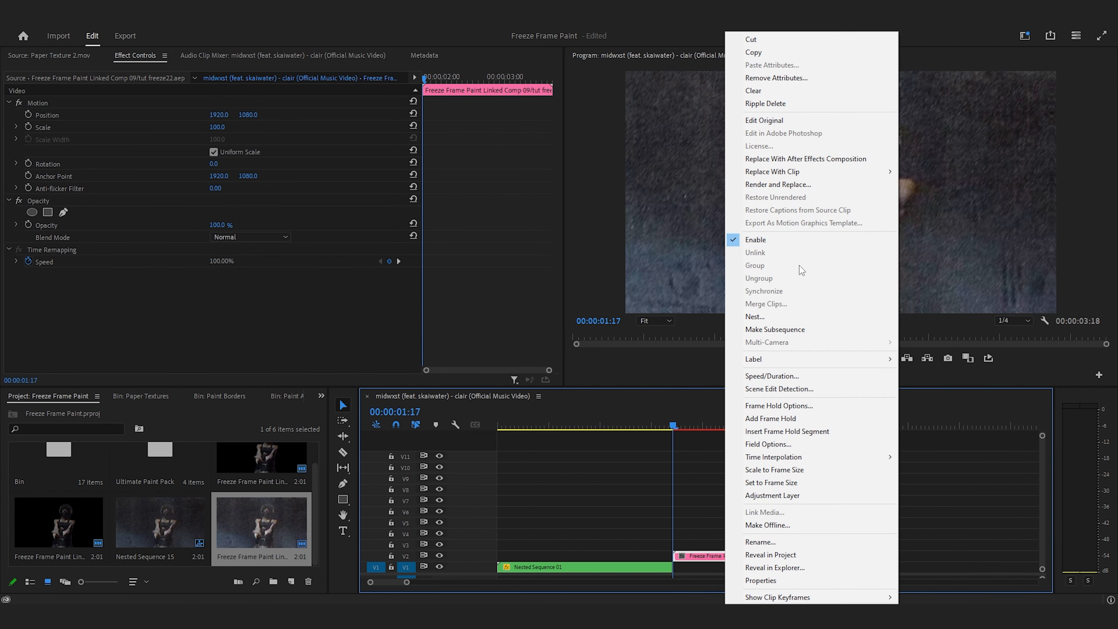
pyautogui.click(787, 184)
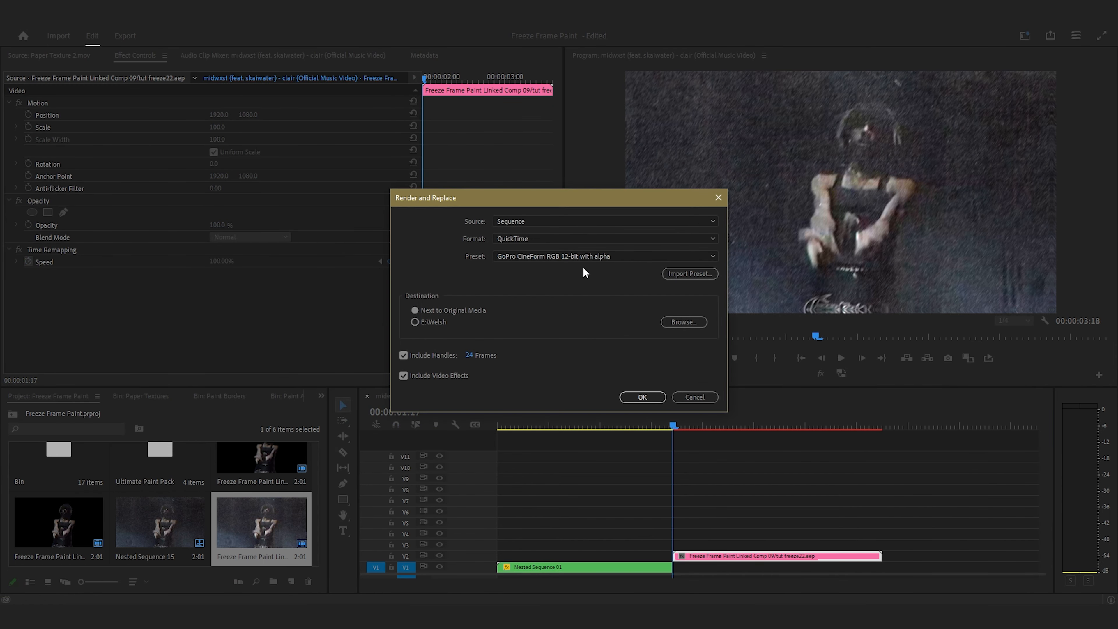
pyautogui.click(576, 255)
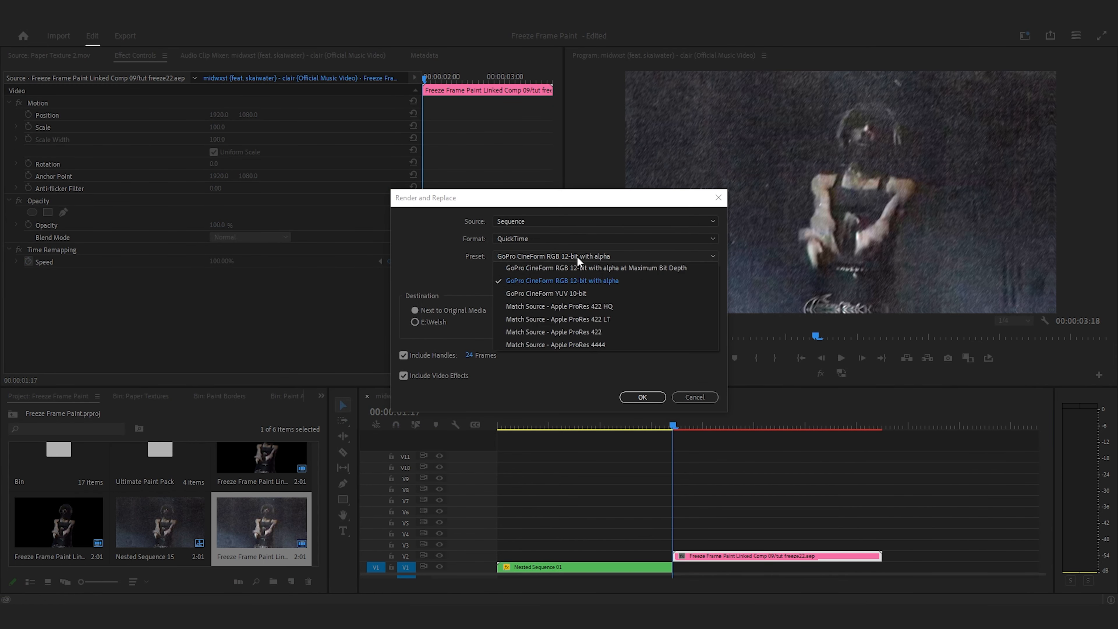
pyautogui.click(590, 332)
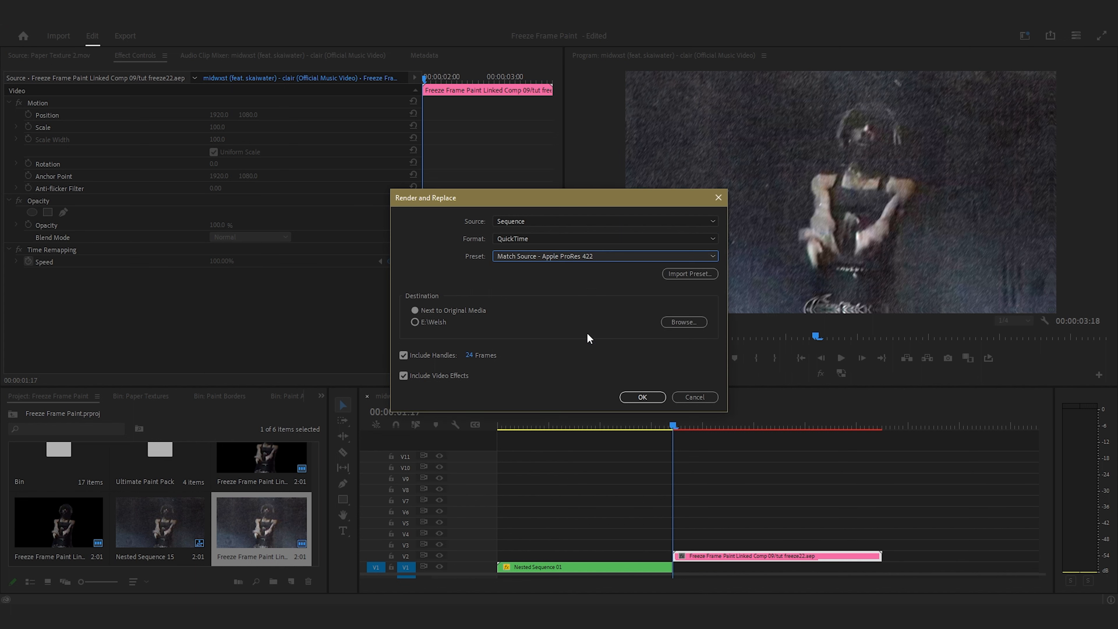
pyautogui.click(658, 398)
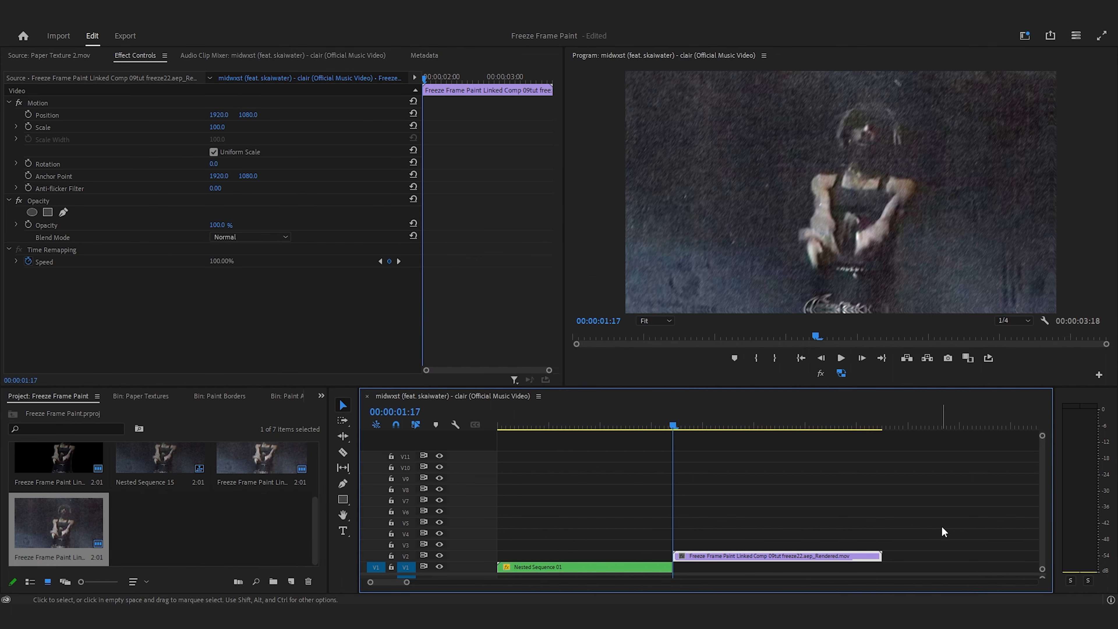
# Play the cut into the rendered freeze-frame clip to check the playback.
pyautogui.click(631, 421)
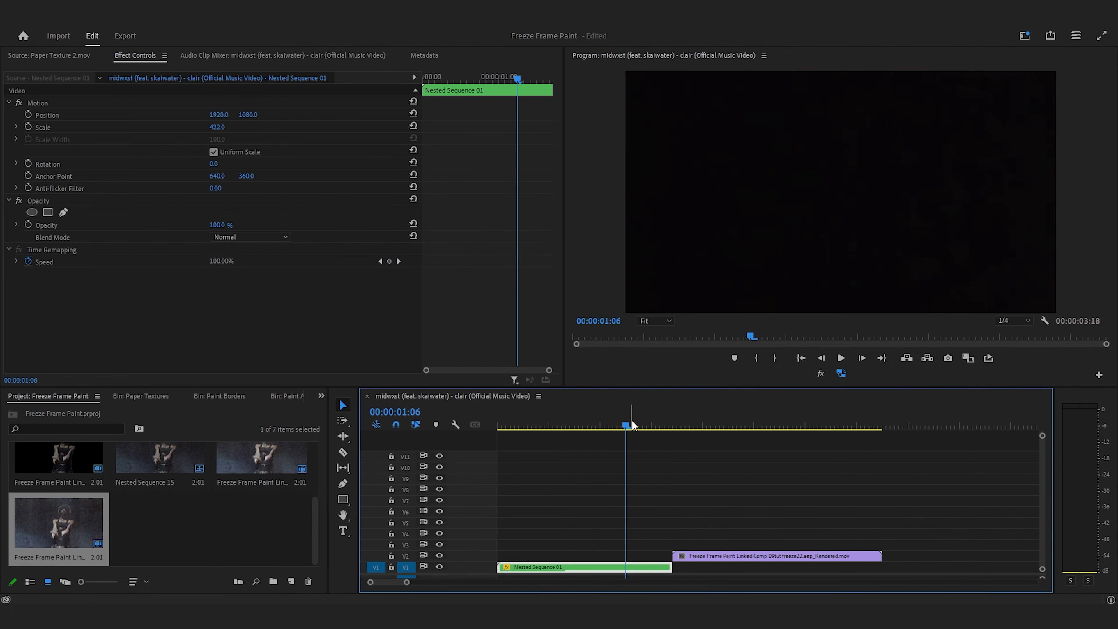
pyautogui.press('space')
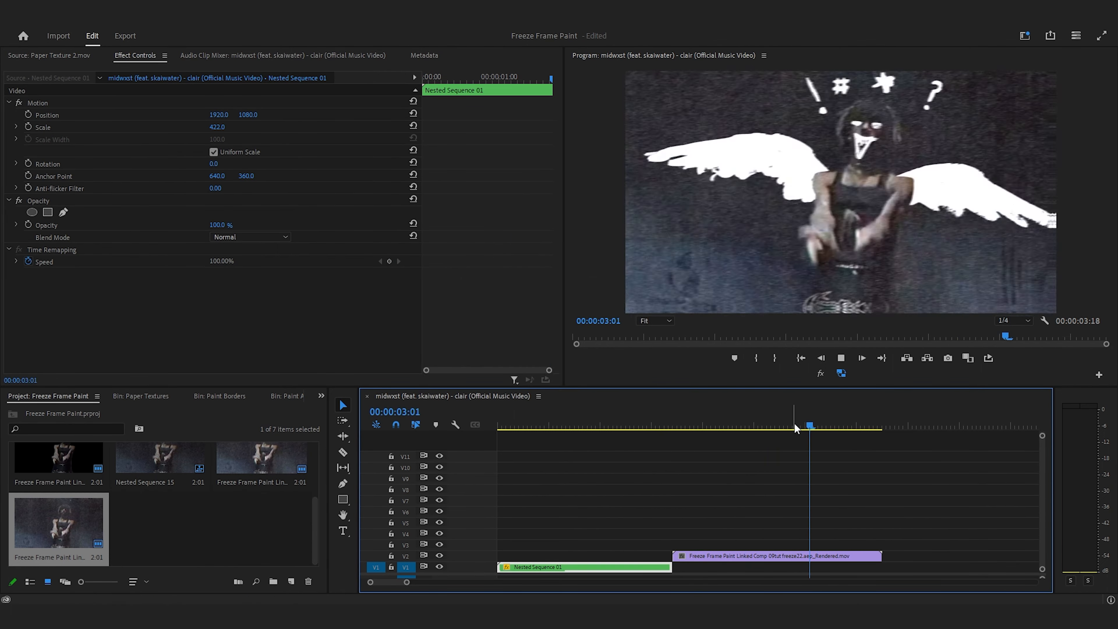
pyautogui.click(662, 423)
pyautogui.press('space')
# Turn on Position and Scale keyframing at the start of the rendered freeze-frame clip.
pyautogui.click(727, 556)
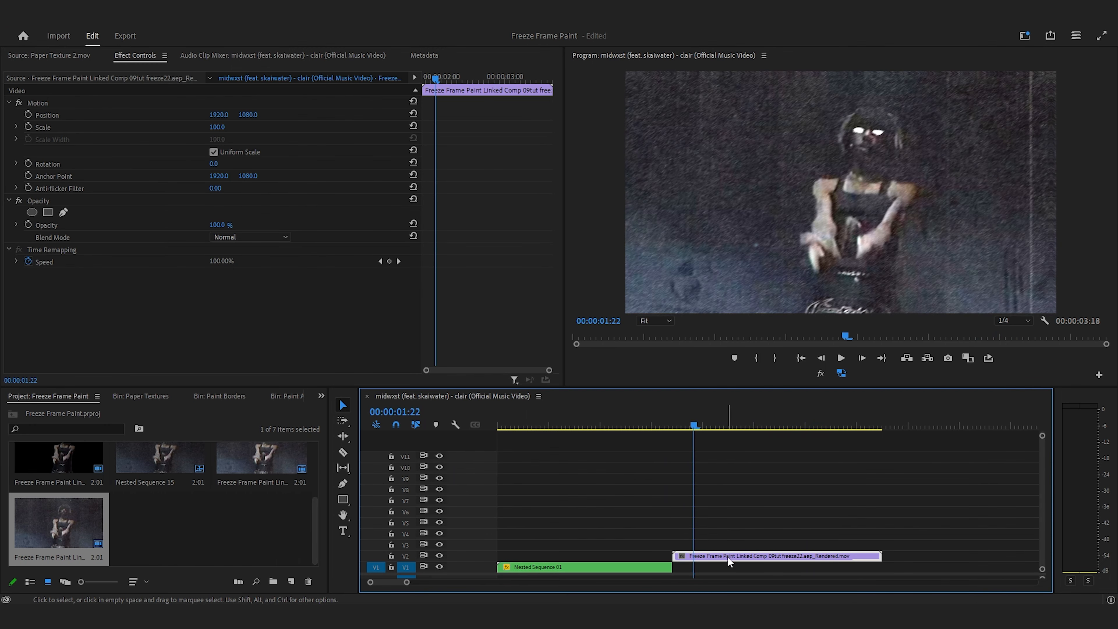
pyautogui.moveTo(453, 77); pyautogui.dragTo(247, 97)
pyautogui.click(28, 114)
pyautogui.click(28, 126)
# Keyframe the rendered clip's Position at 1788, 1246 and Scale at 118, and move these keyframes to the clip's end.
pyautogui.press('space')
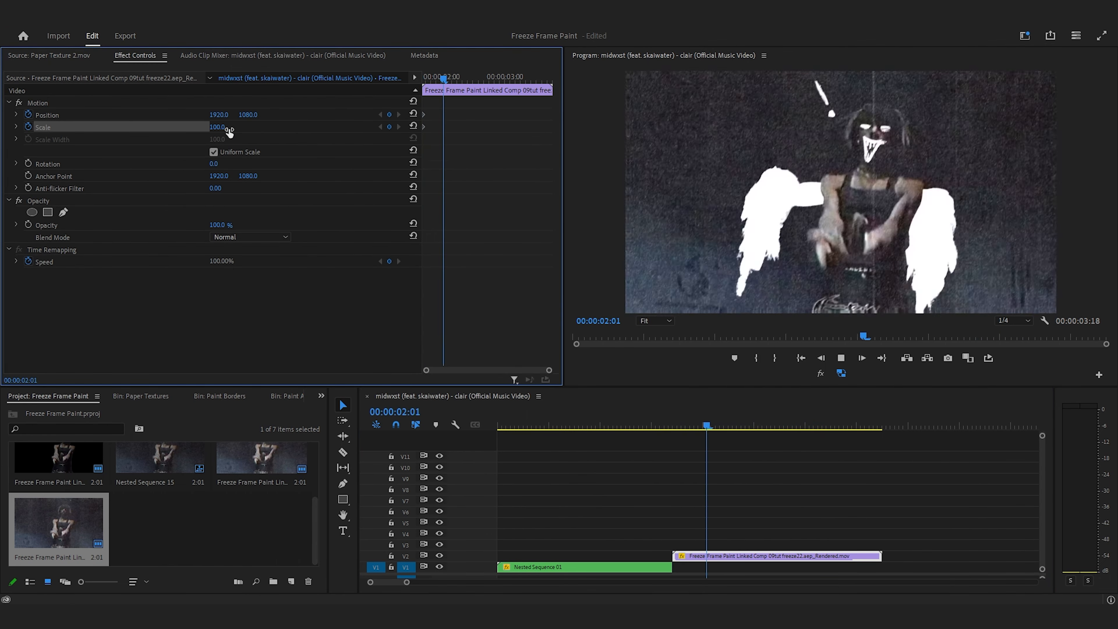
pyautogui.moveTo(217, 127); pyautogui.dragTo(159, 115)
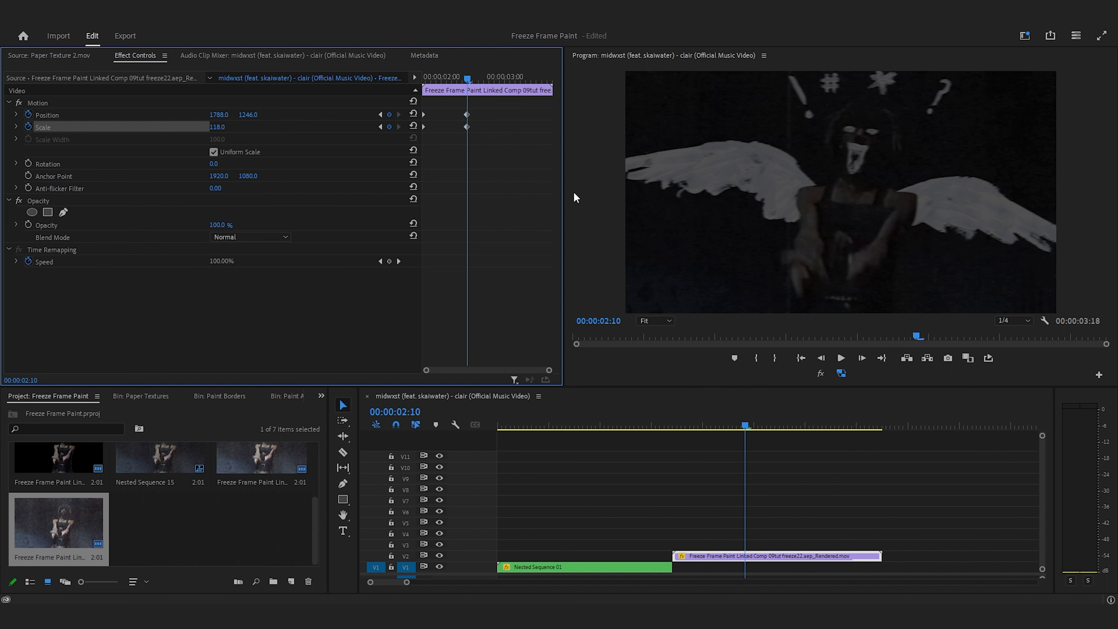
pyautogui.moveTo(467, 116); pyautogui.dragTo(552, 115)
# Play the sequence to review the slow zoom on the freeze-frame clip.
pyautogui.moveTo(469, 79); pyautogui.dragTo(250, 171)
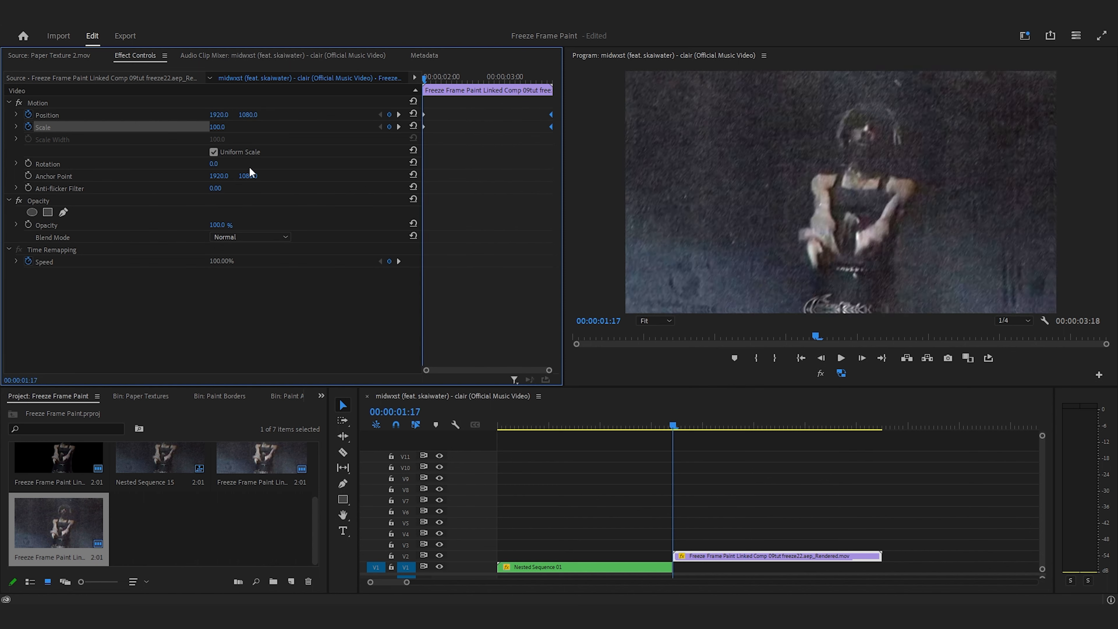
pyautogui.press('space')
pyautogui.click(608, 418)
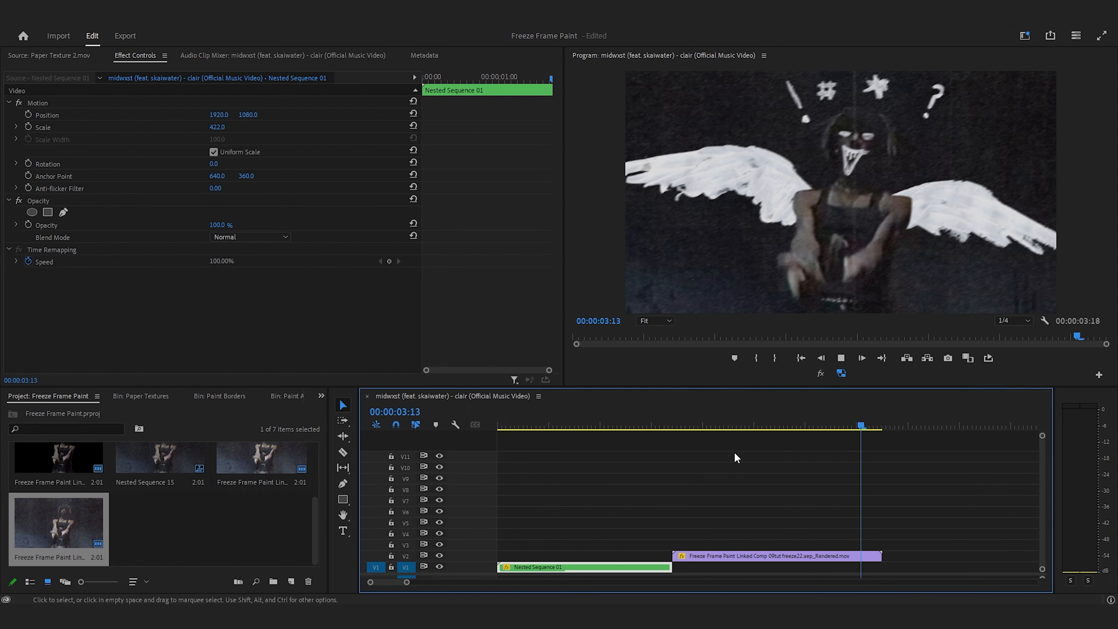
pyautogui.click(673, 426)
pyautogui.press('space')
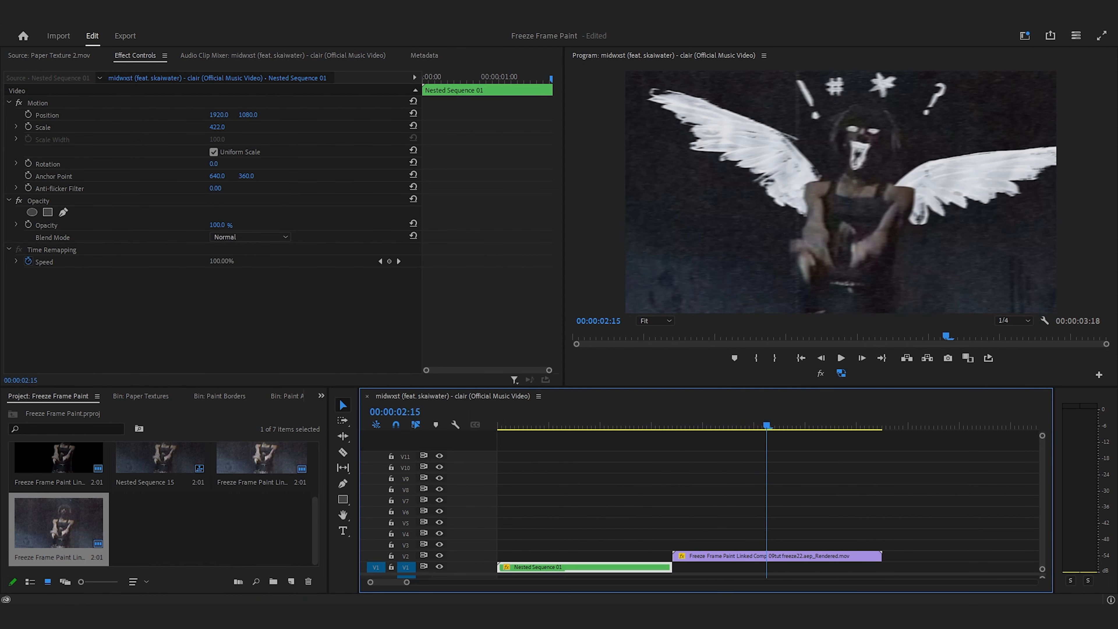
# Trim the end of the rendered freeze-frame clip back to 00:00:02:14 and play the shortened sequence.
pyautogui.moveTo(732, 426); pyautogui.dragTo(758, 429)
pyautogui.moveTo(879, 558); pyautogui.dragTo(765, 548)
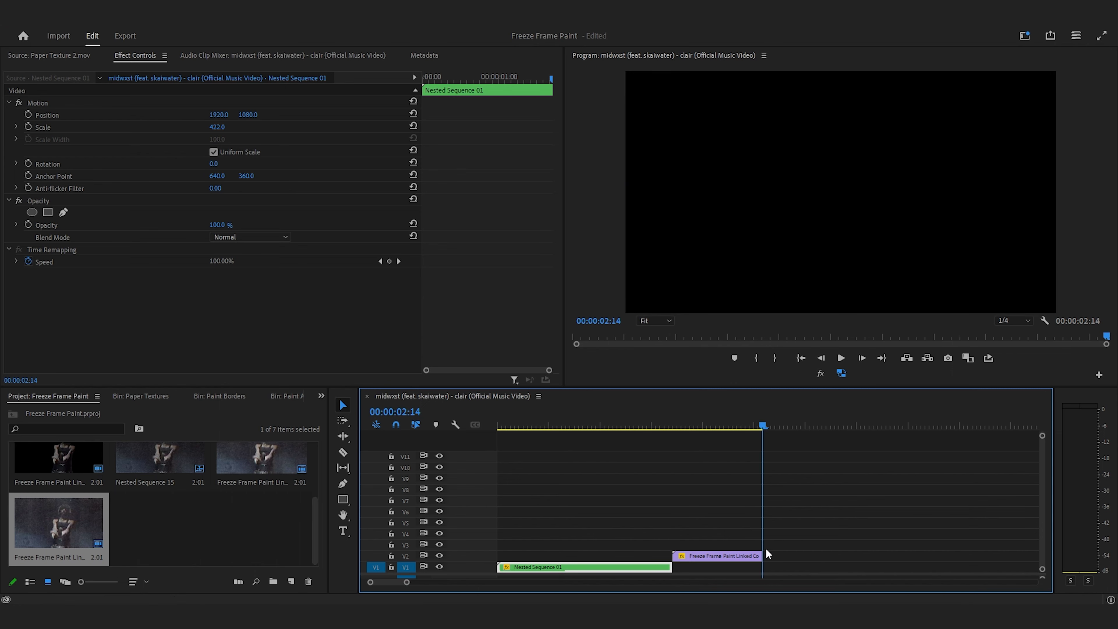
pyautogui.moveTo(732, 427); pyautogui.dragTo(576, 426)
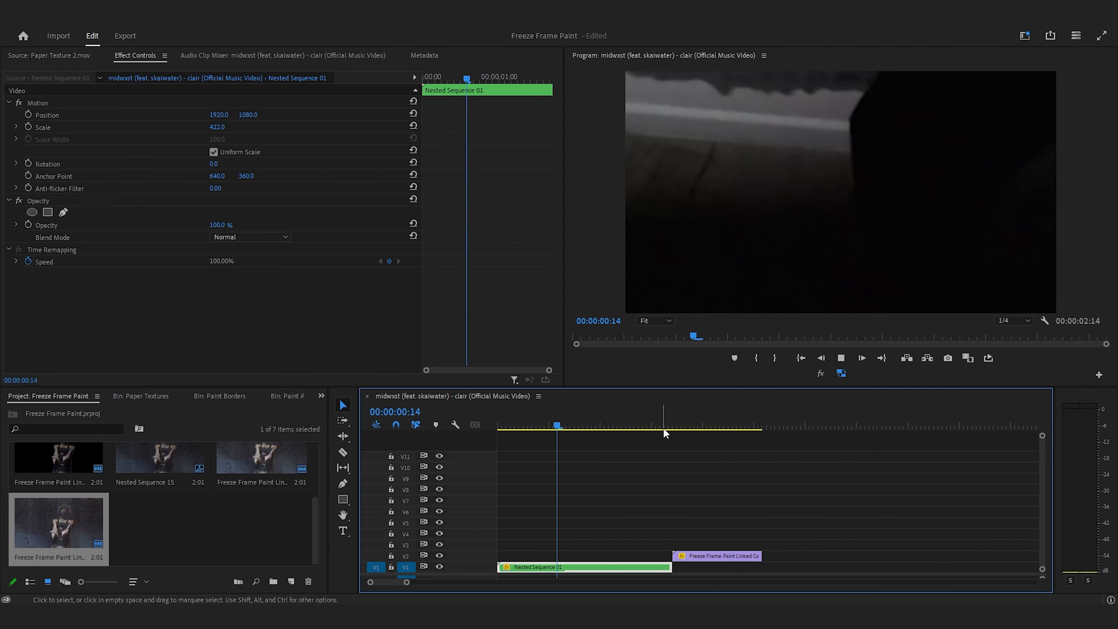
# Split the Nested Sequence 01 clip at 00:00:01:13, four frames before the freeze-frame clip starts.
pyautogui.moveTo(687, 425); pyautogui.dragTo(677, 427)
pyautogui.click(686, 500)
pyautogui.press('Left')
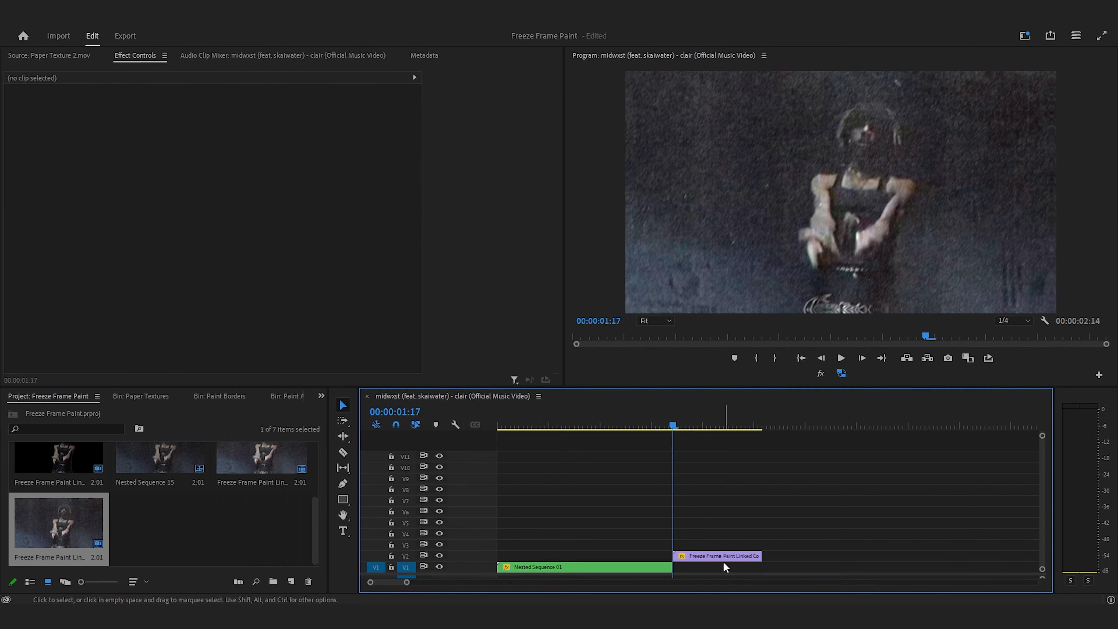
pyautogui.press('Left')
pyautogui.press('Left')
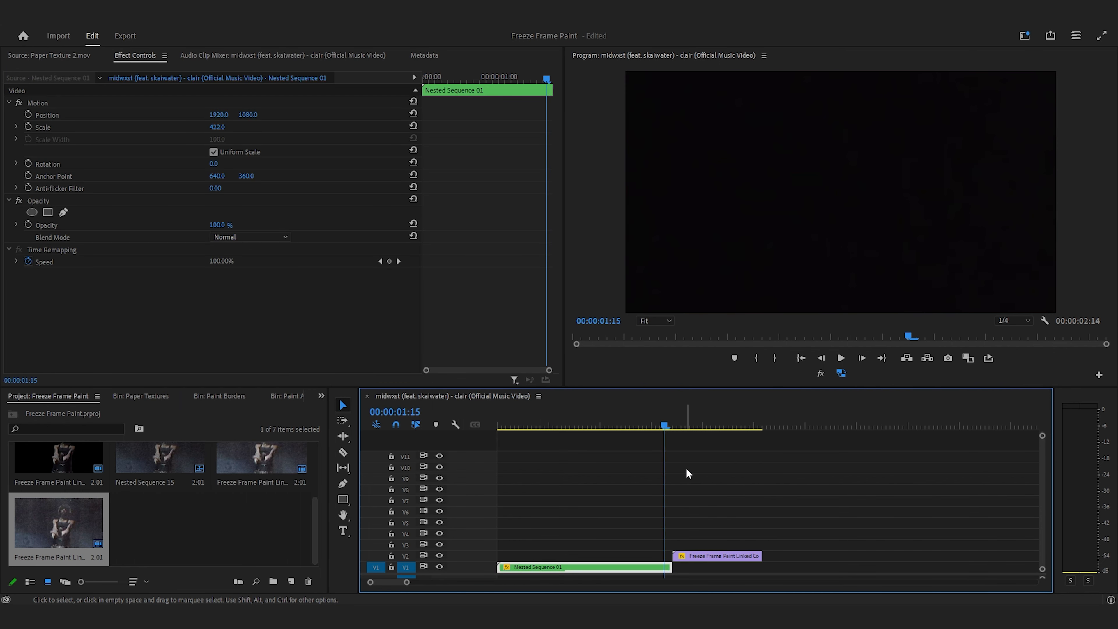
pyautogui.press('Right')
pyautogui.press('Left')
pyautogui.press('Left')
pyautogui.press('Left')
pyautogui.press('c')
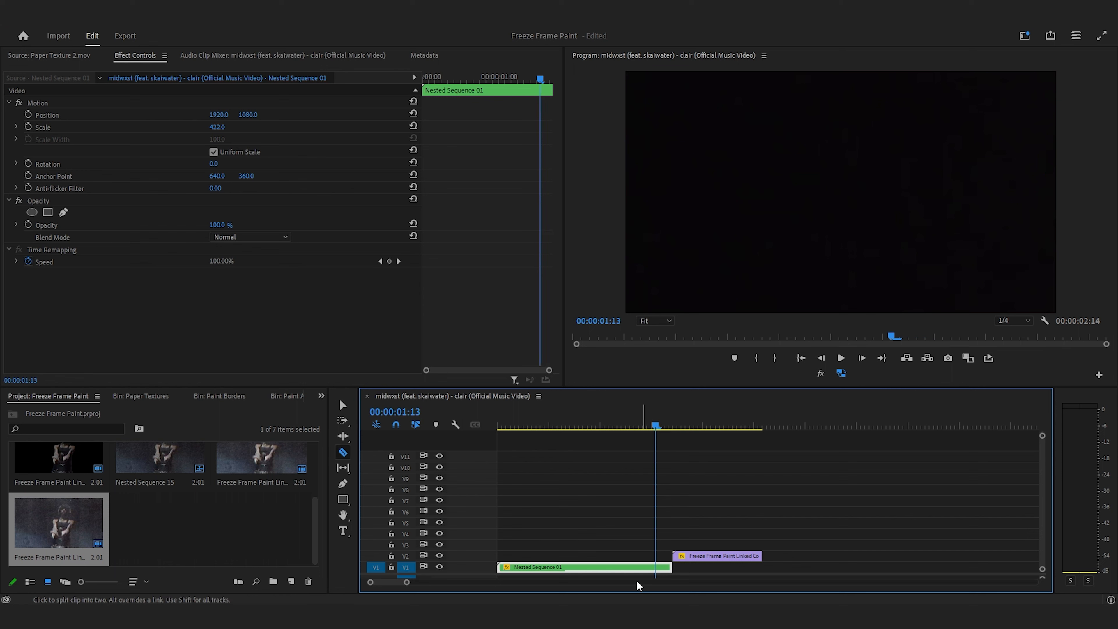
pyautogui.click(656, 567)
# Split the rendered freeze-frame clip at 00:00:01:21, four frames after its start.
pyautogui.press('Right')
pyautogui.press('Right')
pyautogui.press('Right')
pyautogui.press('Right')
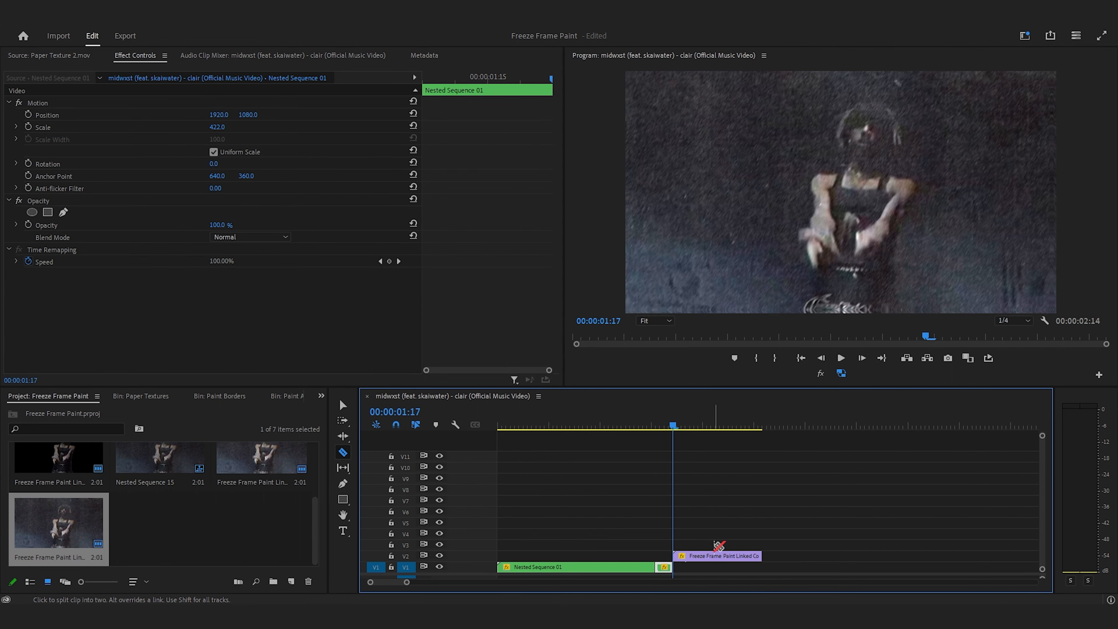
pyautogui.press('Right')
pyautogui.press('Right')
pyautogui.press('Right')
pyautogui.press('Right')
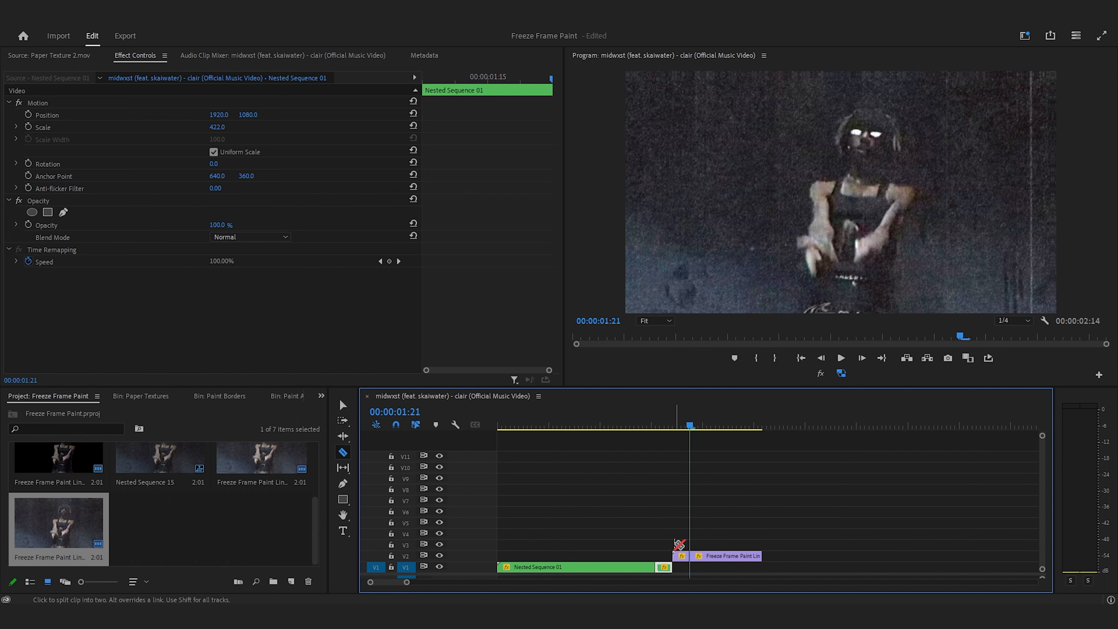
# Nest the two short clip pieces on either side of the freeze-frame cut, keeping the suggested sequence name.
pyautogui.press('v')
pyautogui.click(686, 556)
pyautogui.rightClick(686, 557)
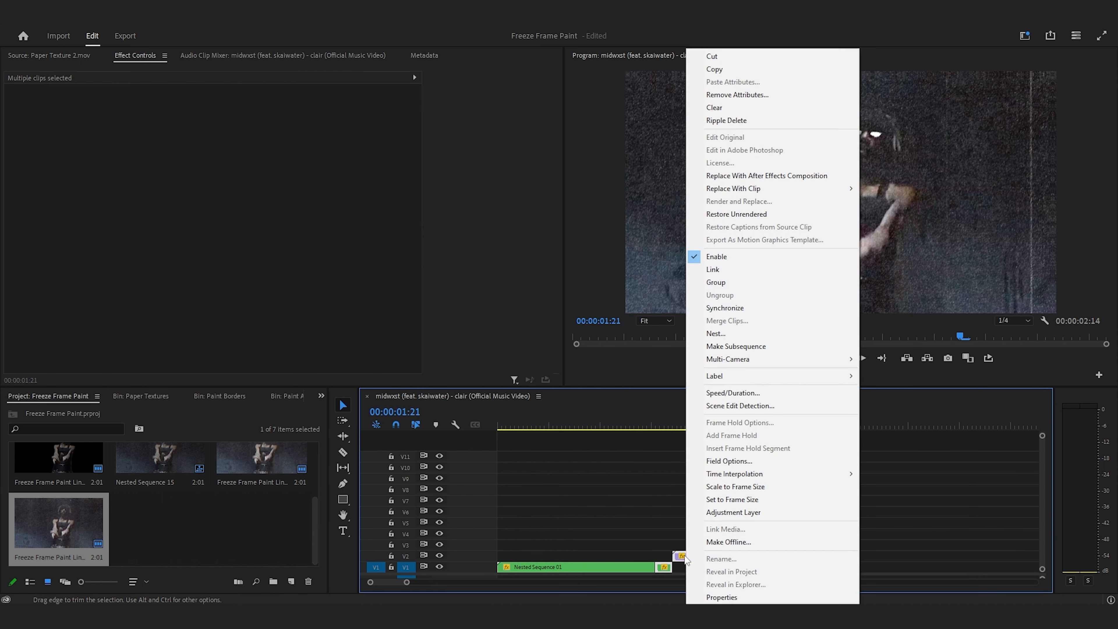
pyautogui.click(729, 336)
pyautogui.click(531, 324)
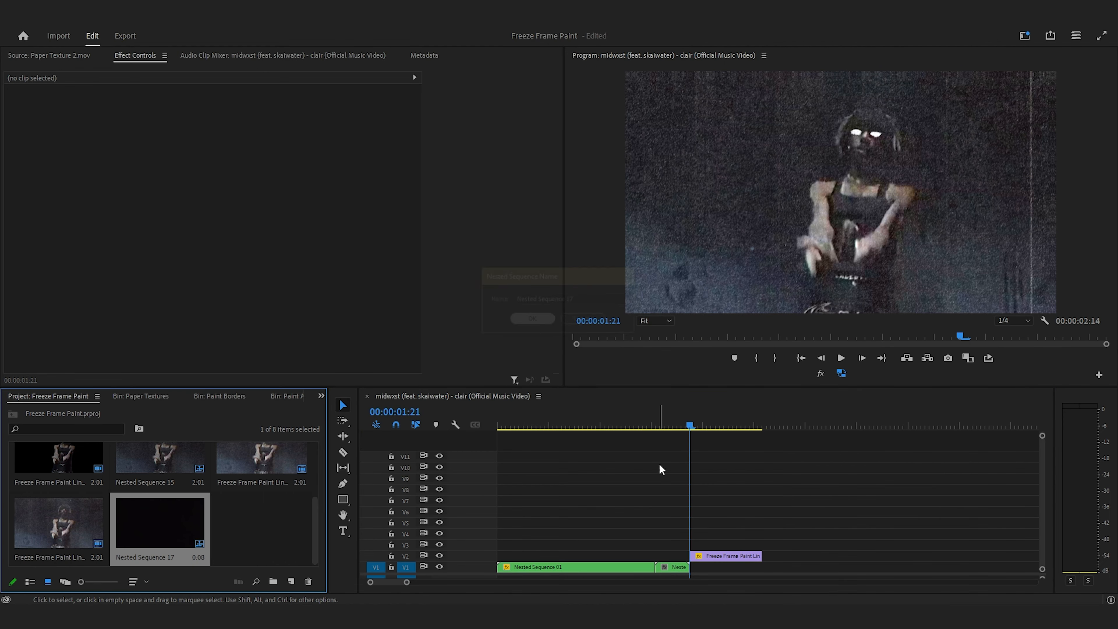
# Replace the short nested transition clip with an After Effects composition and set its preview resolution to Quarter.
pyautogui.rightClick(673, 568)
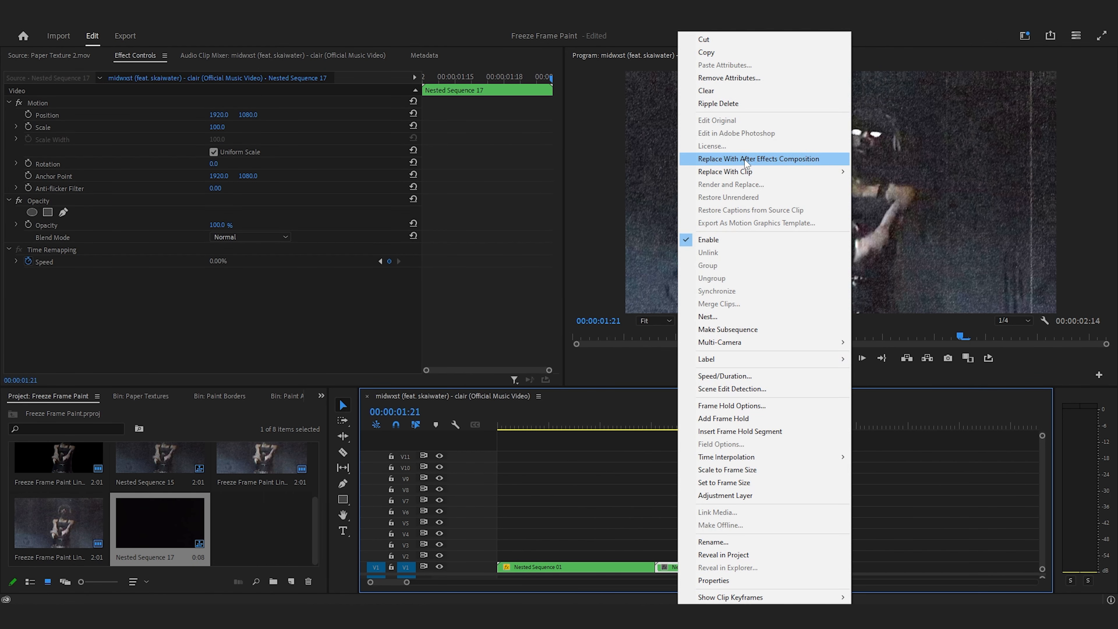
pyautogui.click(743, 159)
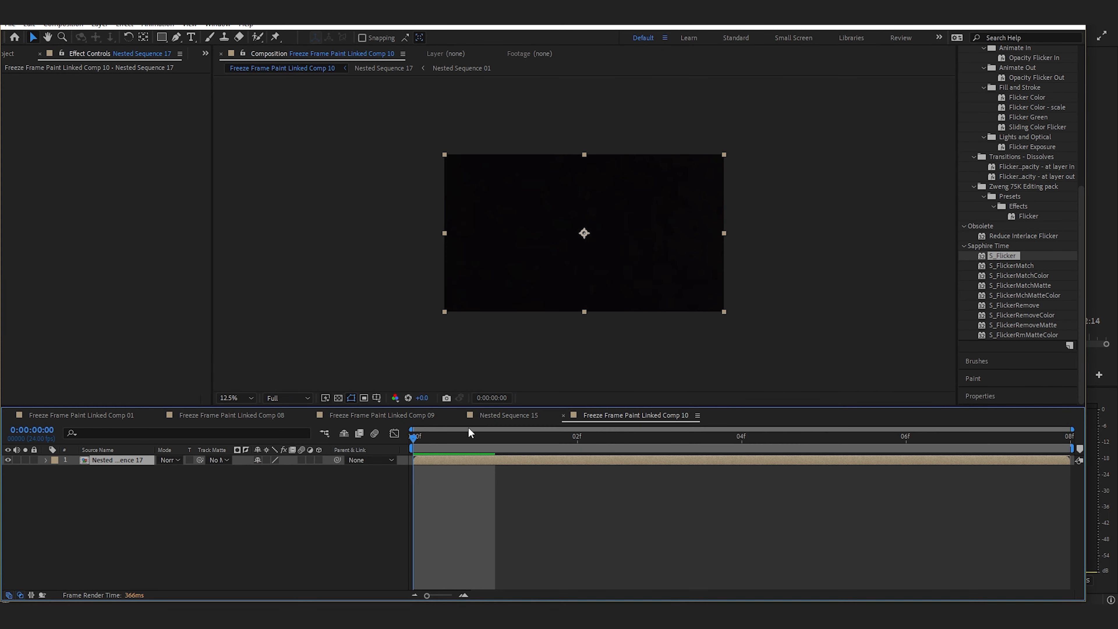
pyautogui.click(296, 398)
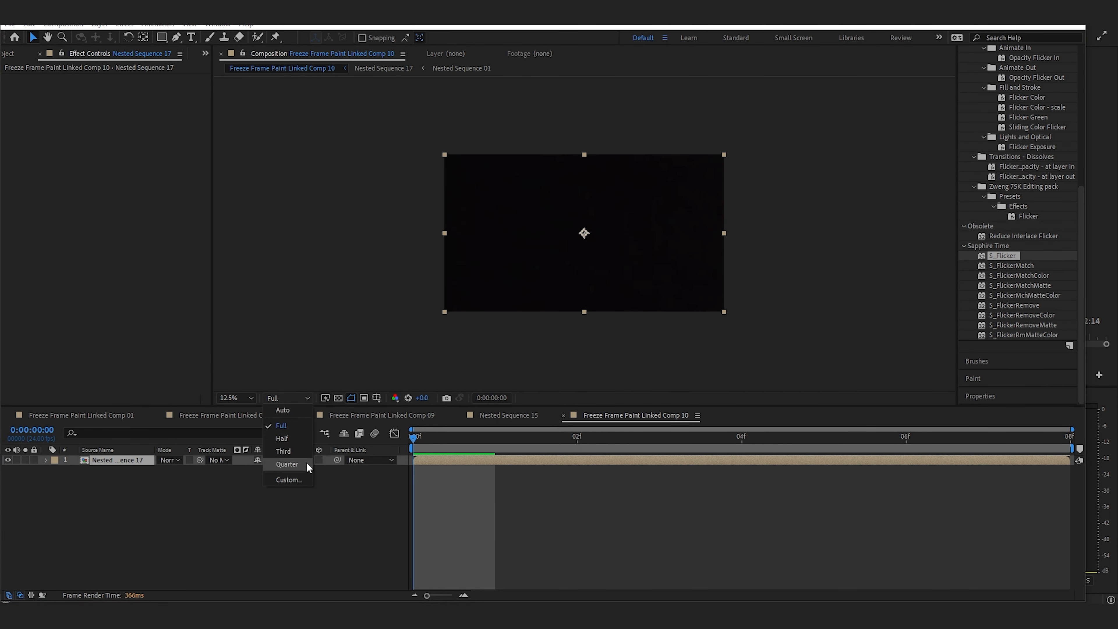
pyautogui.click(287, 464)
# Preview the transition composition and apply the Twitch Exposure preset to its layer at frame 2.
pyautogui.press('space')
pyautogui.press('space')
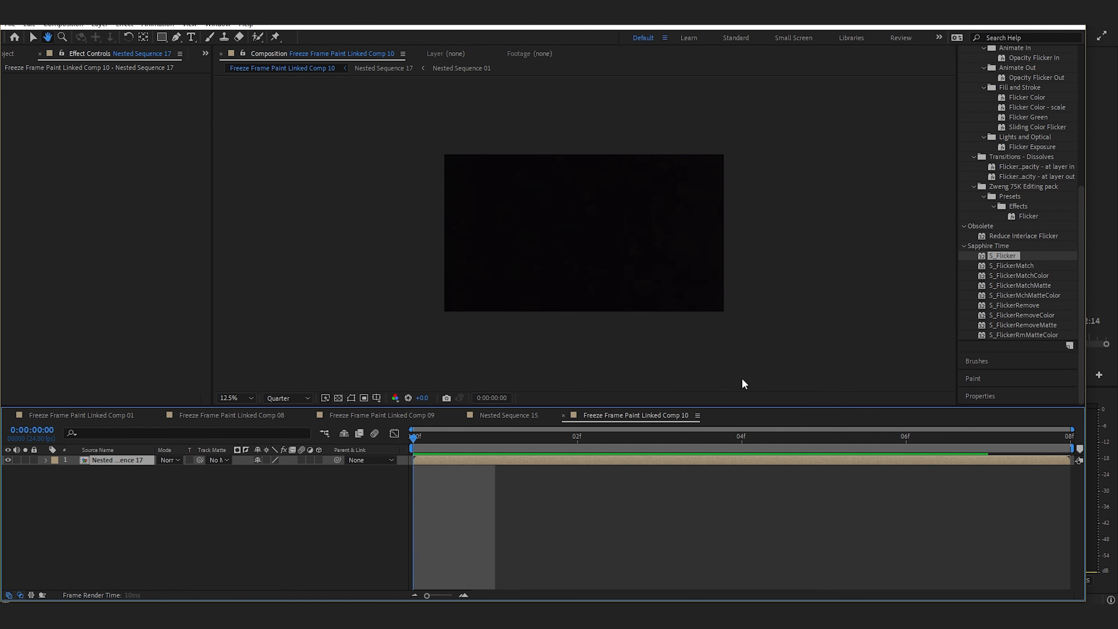
pyautogui.press('space')
pyautogui.click(706, 440)
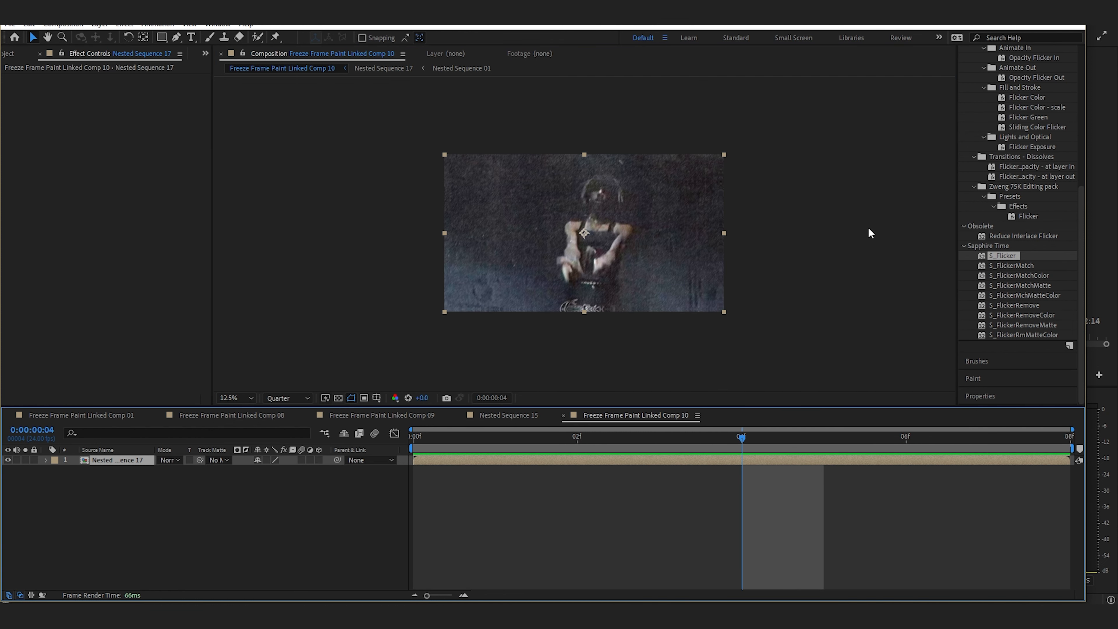
pyautogui.moveTo(656, 438); pyautogui.dragTo(577, 437)
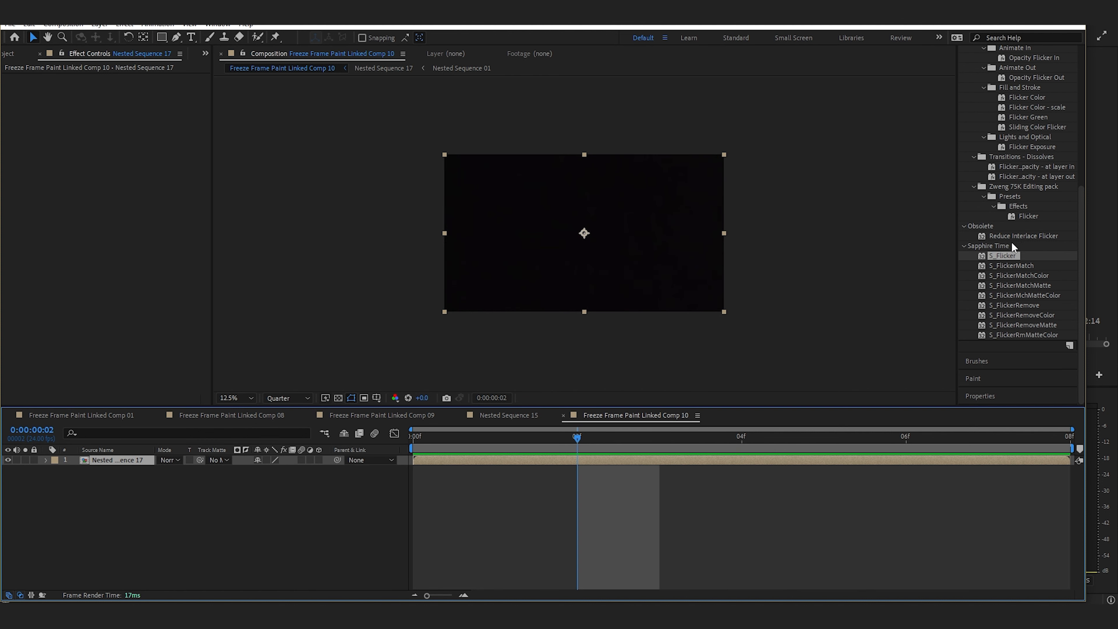
pyautogui.scroll(5, 1010, 240)
pyautogui.click(1023, 103)
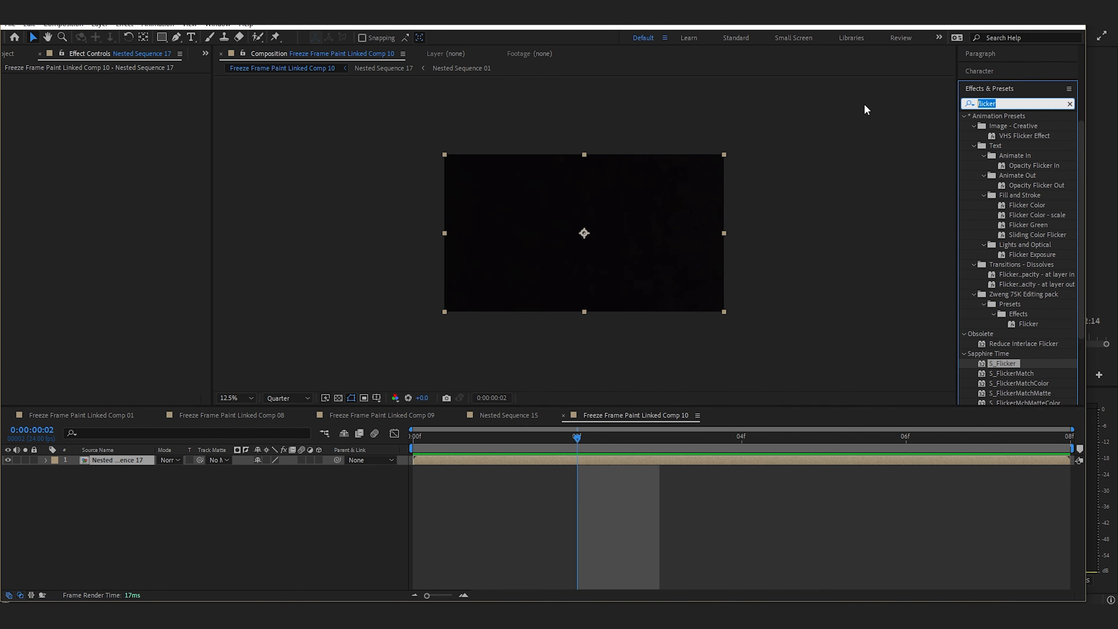
pyautogui.write('twi')
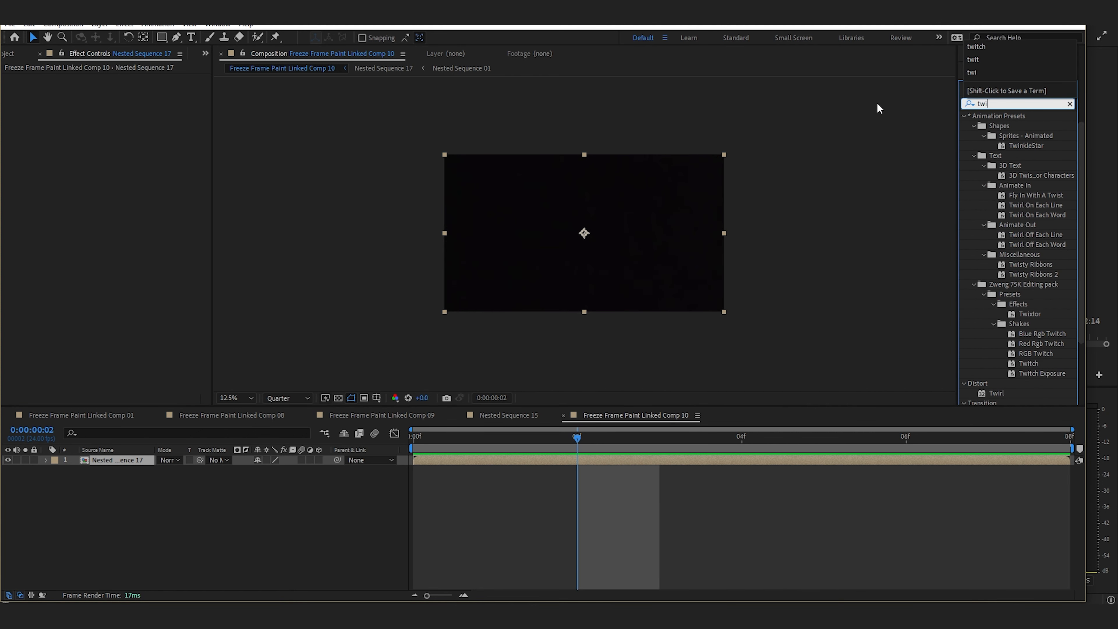
pyautogui.write('tch')
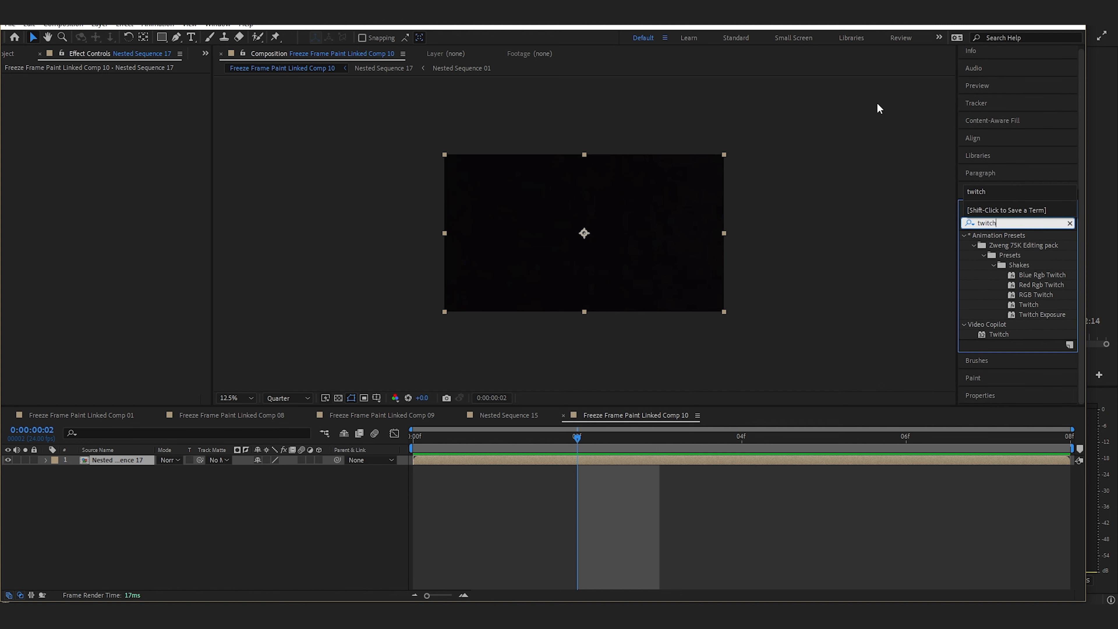
pyautogui.click(1050, 315)
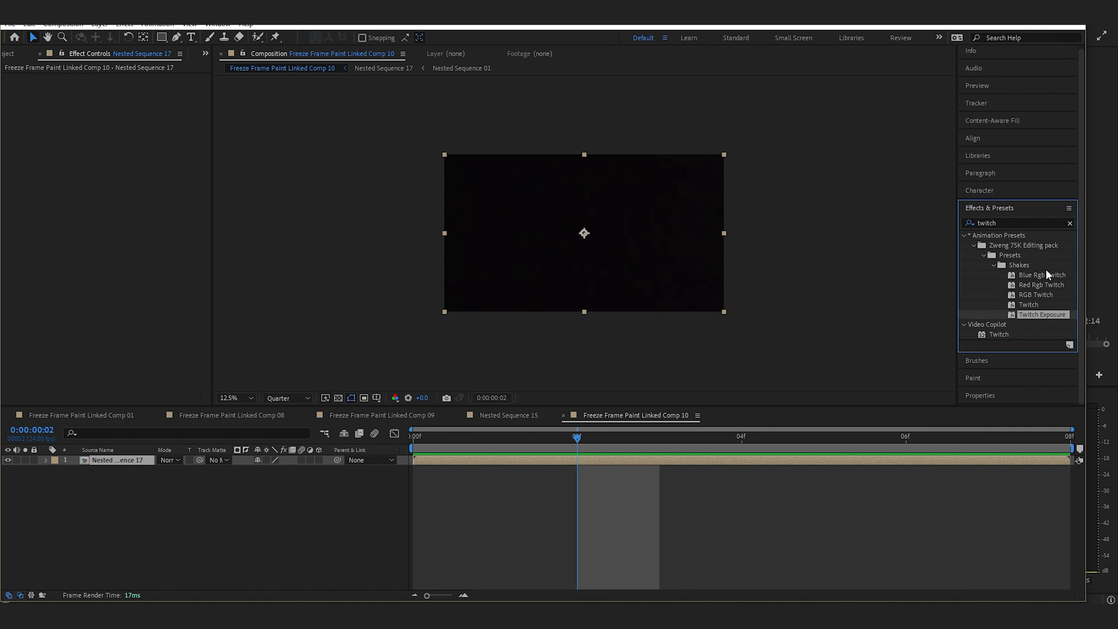
pyautogui.moveTo(1052, 317); pyautogui.dragTo(634, 461)
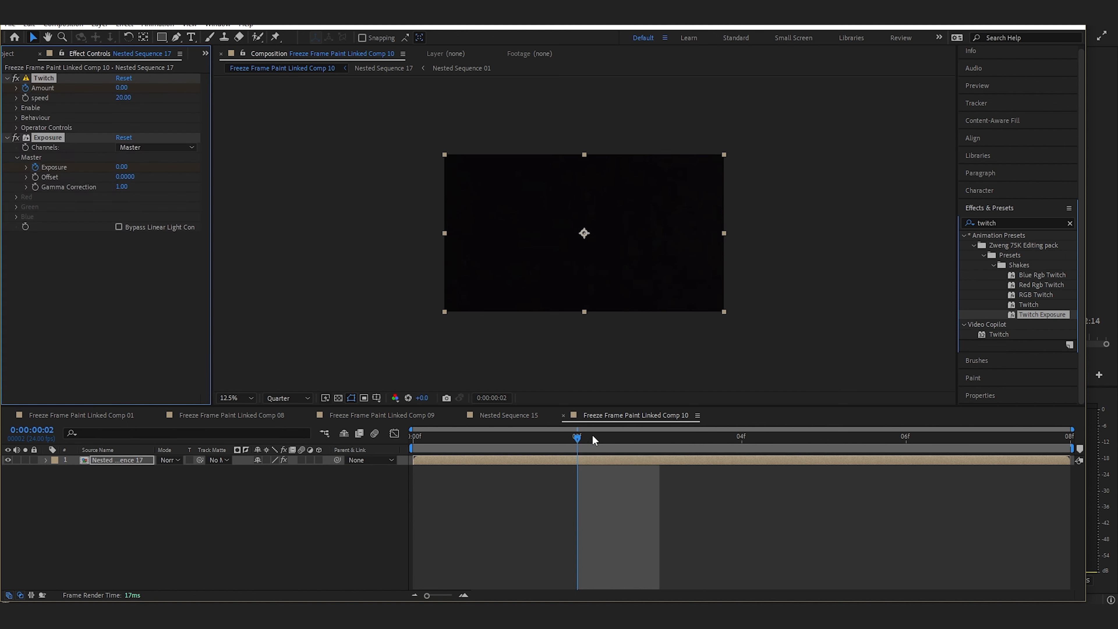
# Scrub and play the composition to review the twitch and exposure flash over the cut.
pyautogui.moveTo(584, 435)
pyautogui.mouseDown()
pyautogui.moveTo(740, 438)
pyautogui.moveTo(597, 440)
pyautogui.mouseUp()
pyautogui.moveTo(481, 443); pyautogui.dragTo(429, 440)
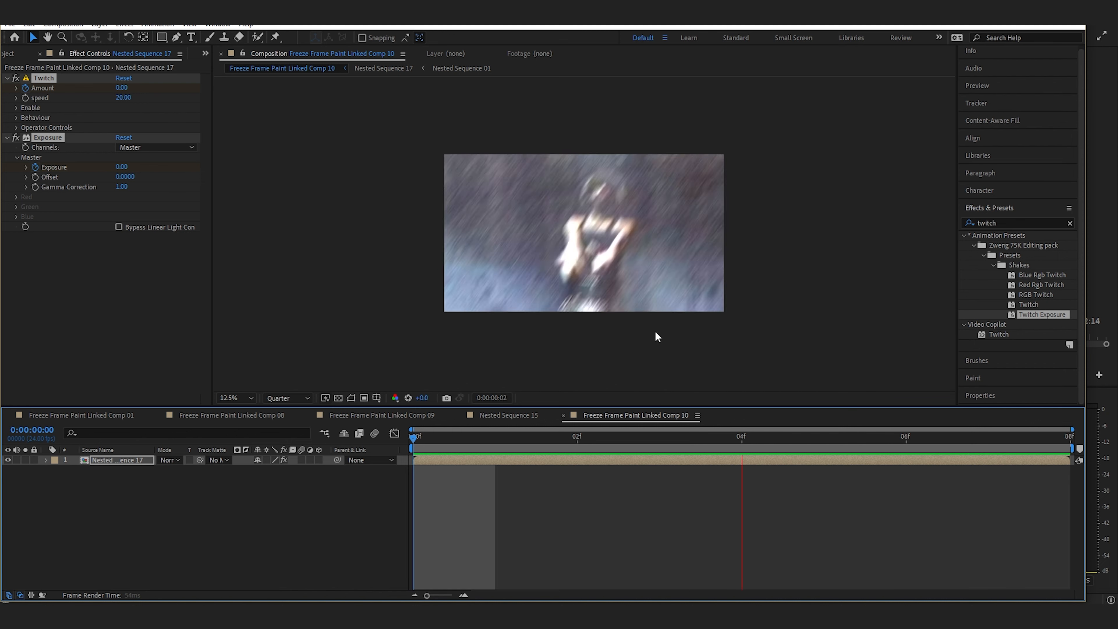
pyautogui.press('space')
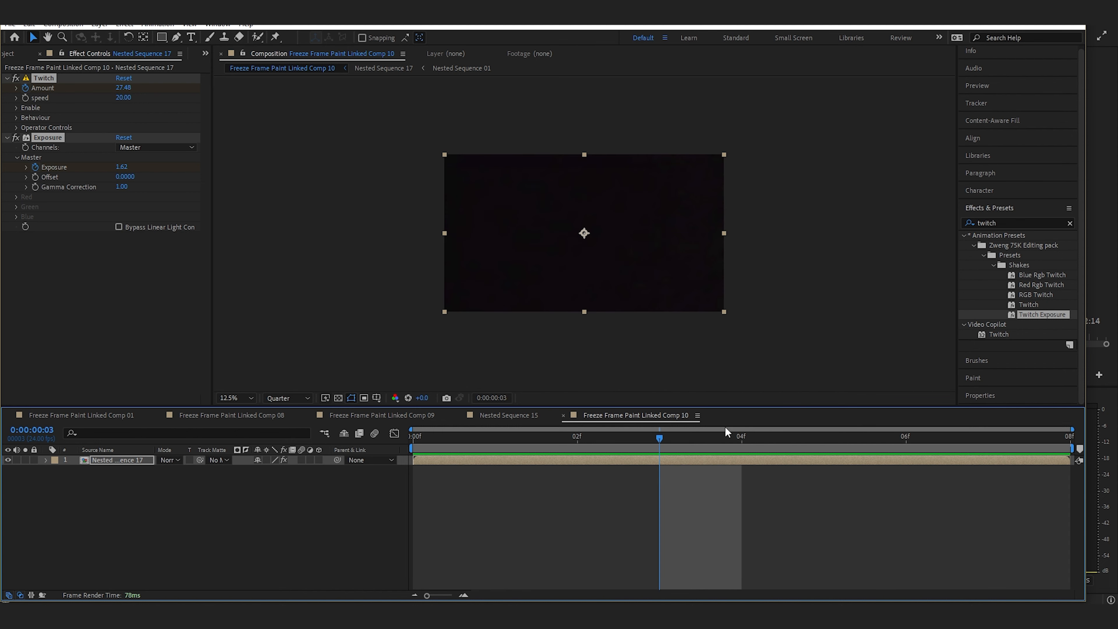
# Set the Twitch effect's Amount to 86 at frame 4 and preview the adjusted shake.
pyautogui.click(740, 436)
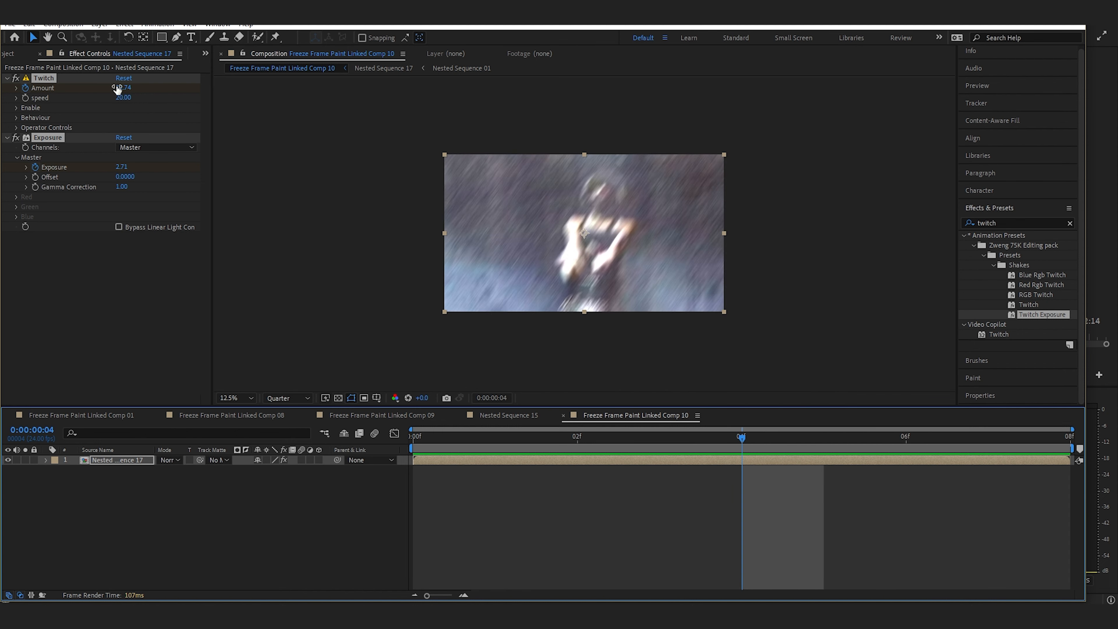
pyautogui.moveTo(131, 89); pyautogui.dragTo(150, 85)
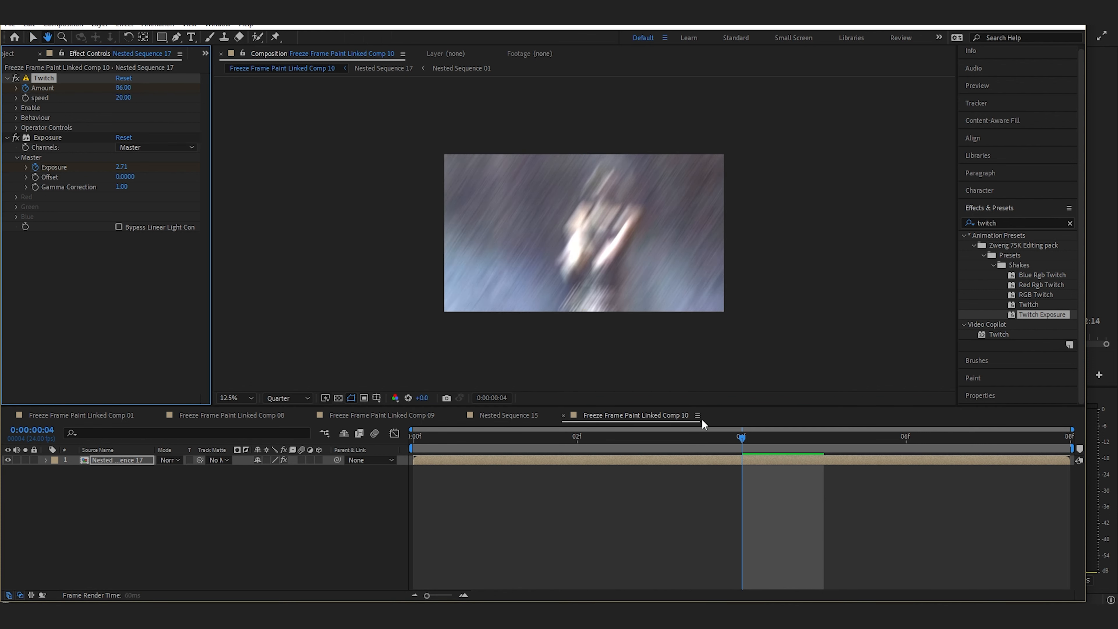
pyautogui.press('space')
pyautogui.press('space')
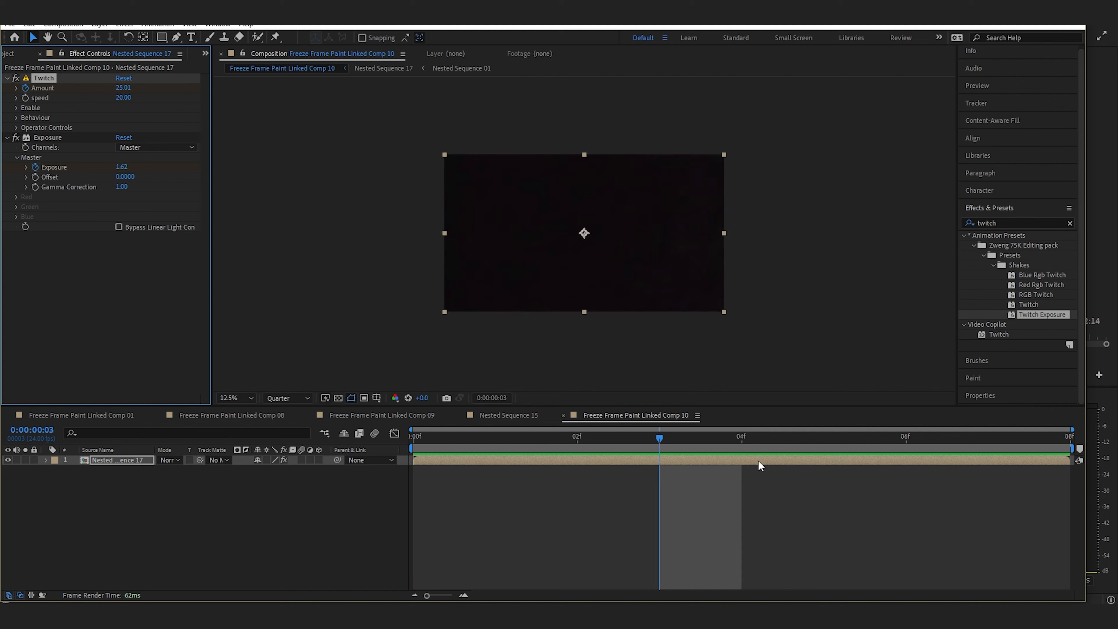
pyautogui.moveTo(734, 443)
pyautogui.mouseDown()
pyautogui.moveTo(629, 446)
pyautogui.moveTo(738, 444)
pyautogui.mouseUp()
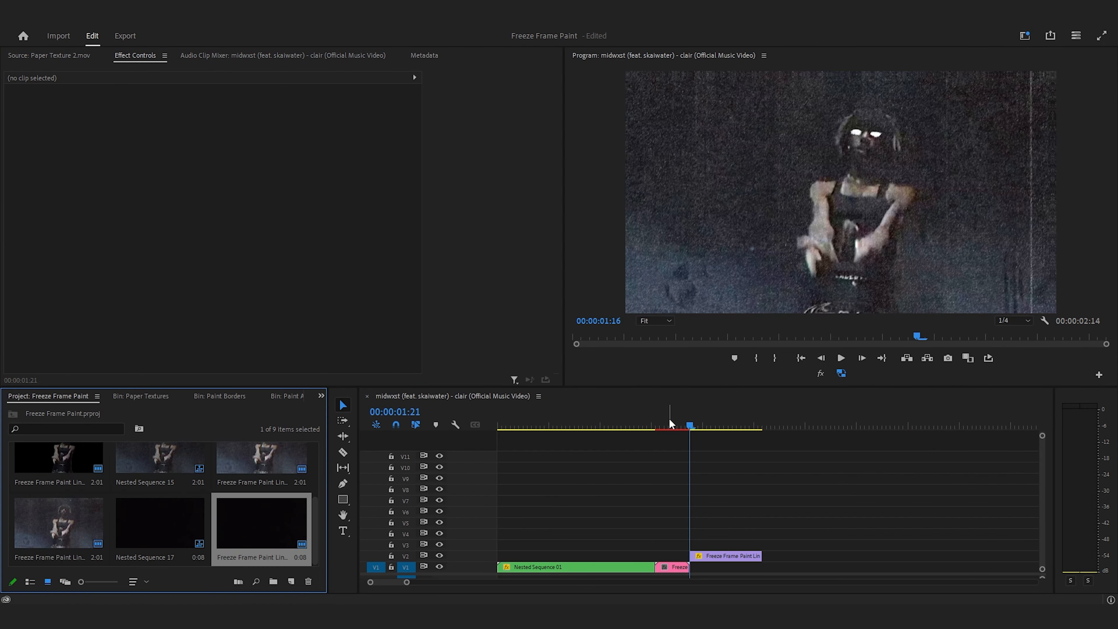
# Switch back to Premiere Pro and play the sequence from the start to review the transition into the freeze frame.
pyautogui.moveTo(670, 424); pyautogui.dragTo(554, 424)
pyautogui.press('space')
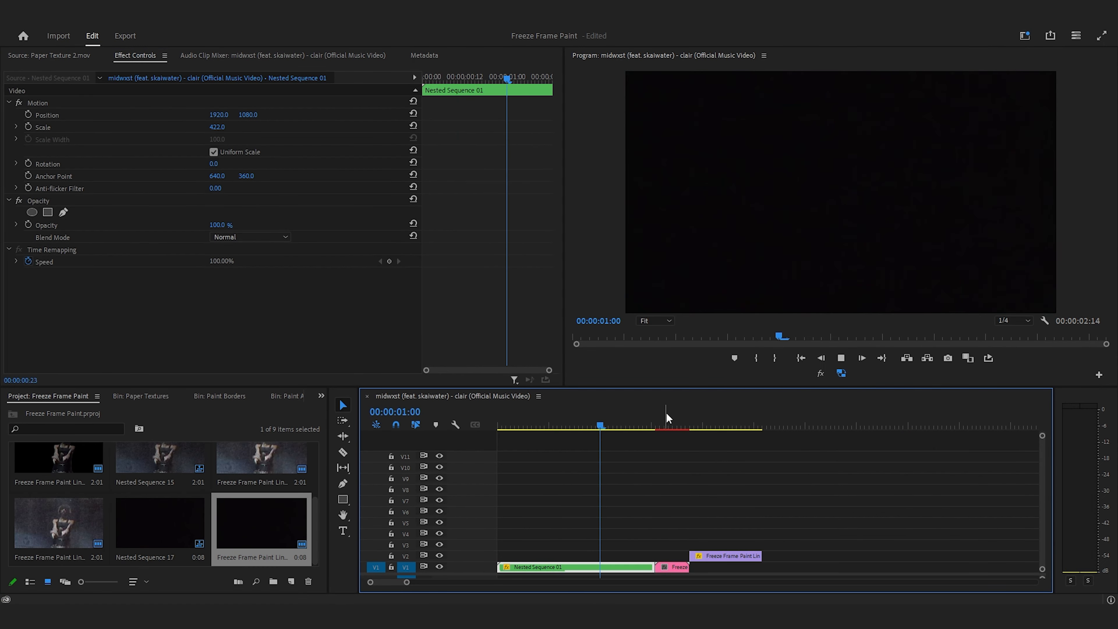
pyautogui.click(498, 425)
pyautogui.press('space')
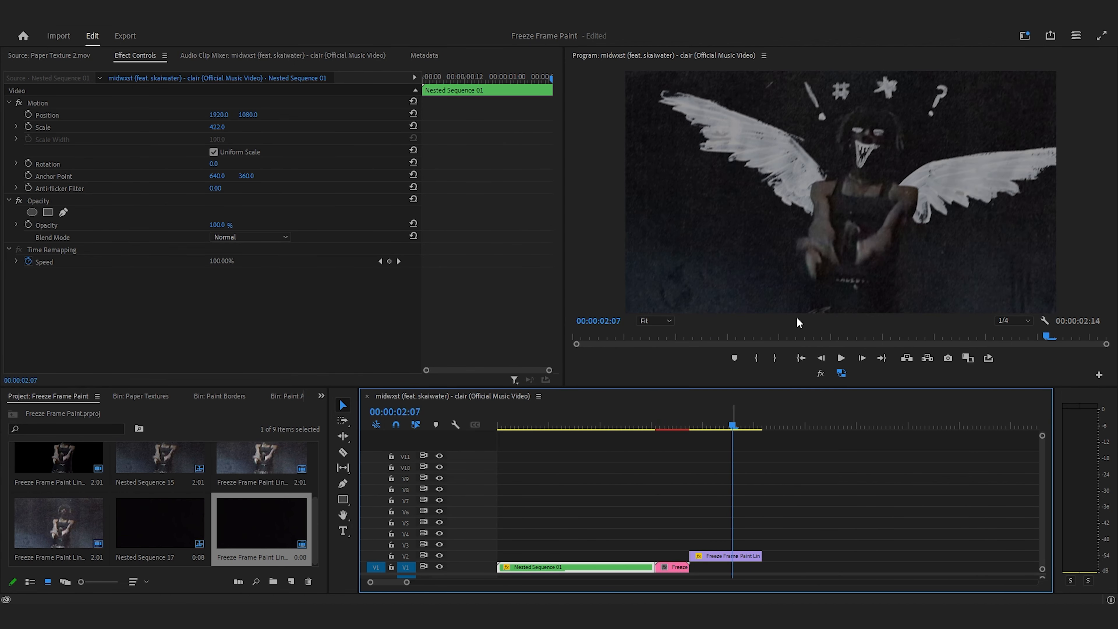
pyautogui.moveTo(731, 425)
pyautogui.mouseDown()
pyautogui.moveTo(714, 424)
pyautogui.moveTo(724, 426)
pyautogui.mouseUp()
pyautogui.click(771, 501)
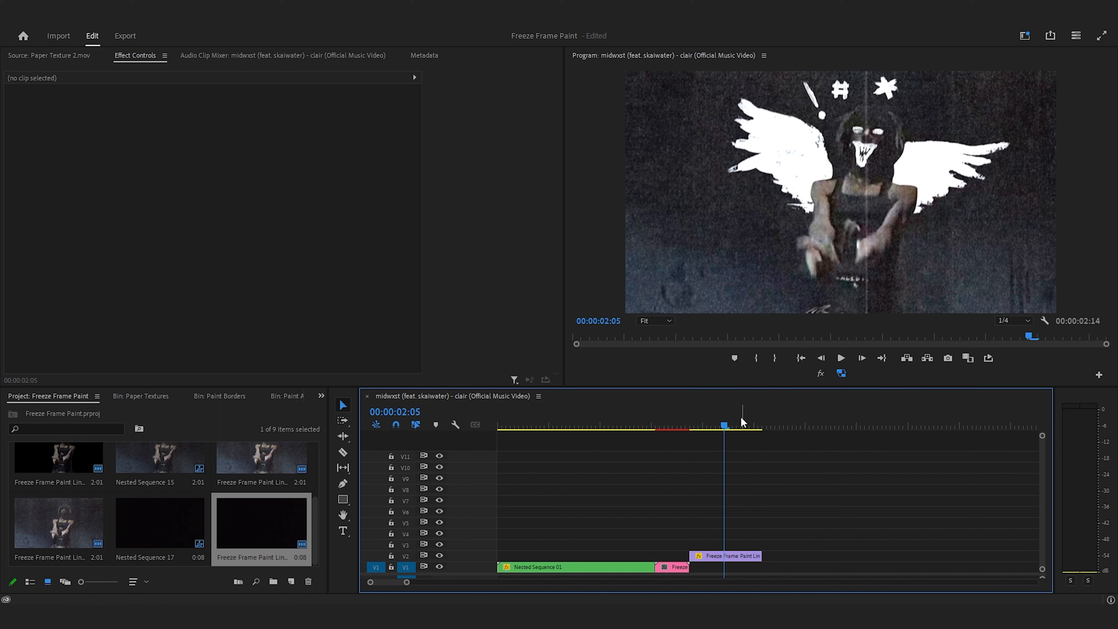